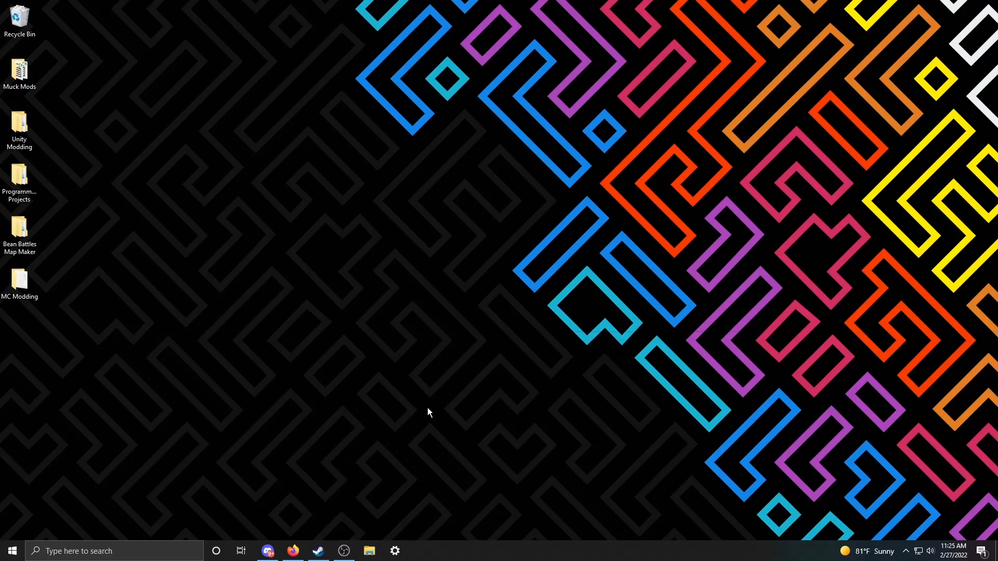
# Launch Unity Hub and open the Bean Battles Map Maker project that uses Unity 2017.3.0f3
pyautogui.click(103, 553)
pyautogui.write('uni')
pyautogui.press('Return')
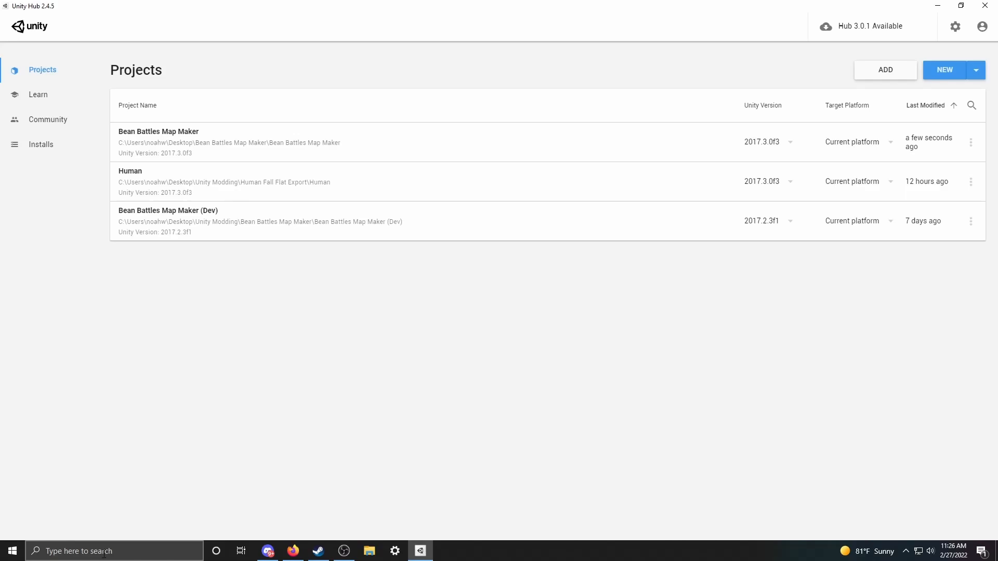
pyautogui.click(239, 138)
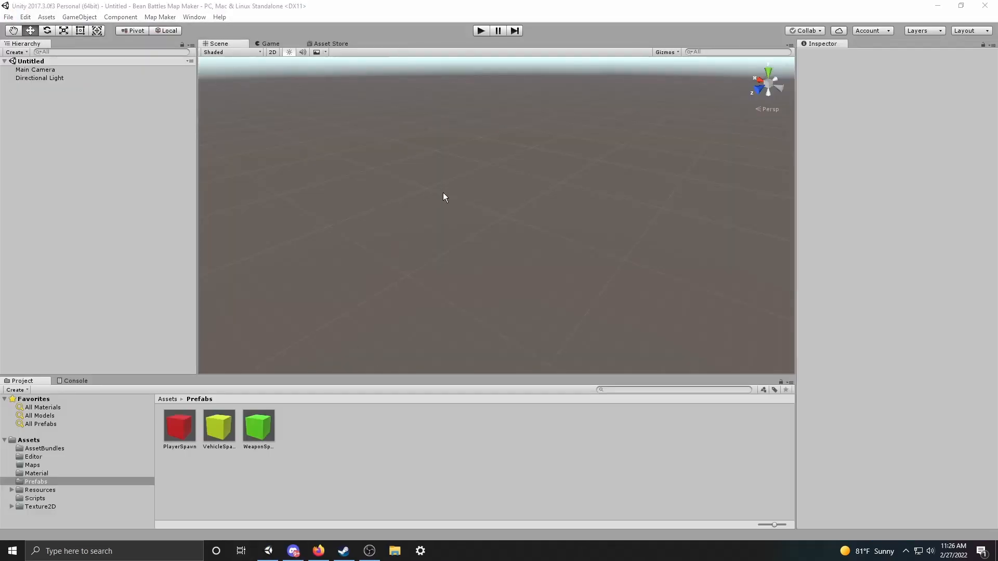
# Start a new map with the Map Maker and set its name to "example map"
pyautogui.click(83, 465)
pyautogui.click(66, 480)
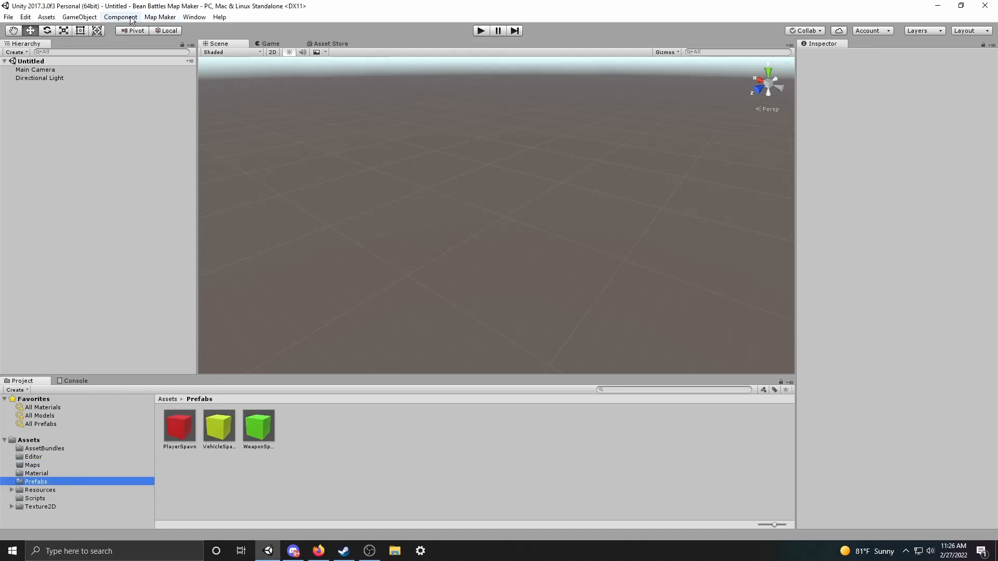
pyautogui.click(161, 17)
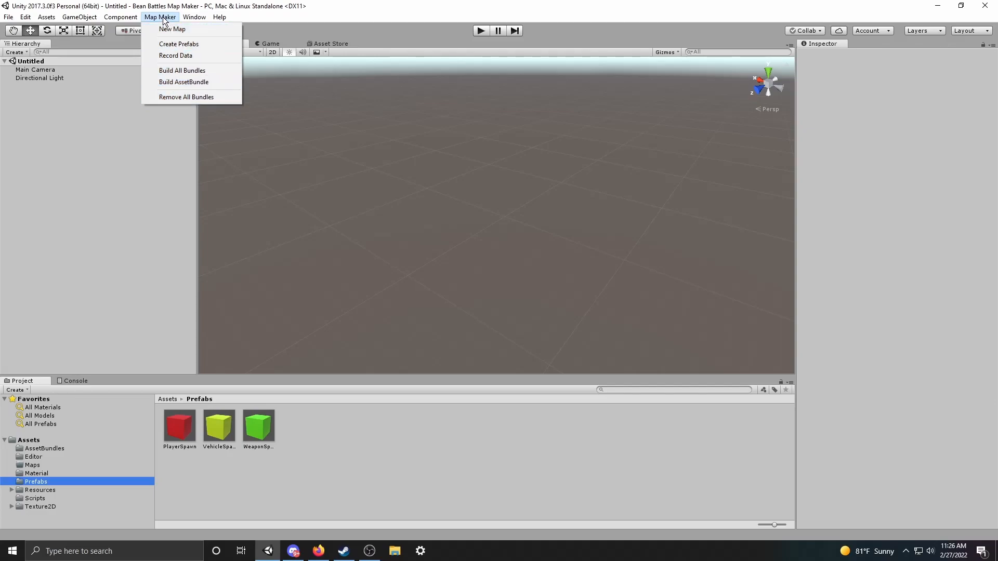
pyautogui.click(176, 32)
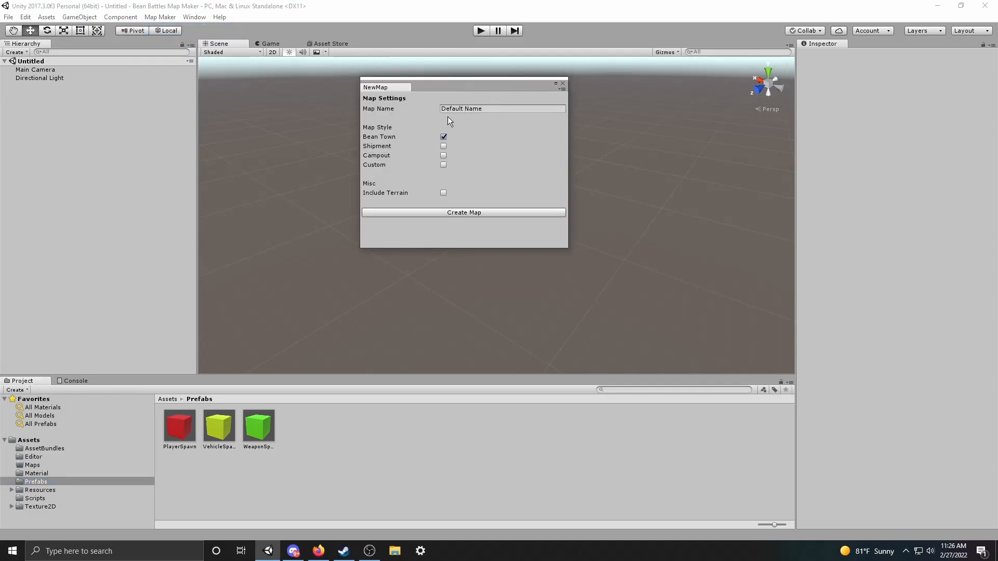
pyautogui.click(491, 110)
pyautogui.press('BackSpace')
pyautogui.press('BackSpace')
pyautogui.press('BackSpace')
pyautogui.press('BackSpace')
pyautogui.press('BackSpace')
pyautogui.press('BackSpace')
pyautogui.press('BackSpace')
pyautogui.press('BackSpace')
pyautogui.press('BackSpace')
pyautogui.press('BackSpace')
pyautogui.press('BackSpace')
pyautogui.press('BackSpace')
pyautogui.write('example map')
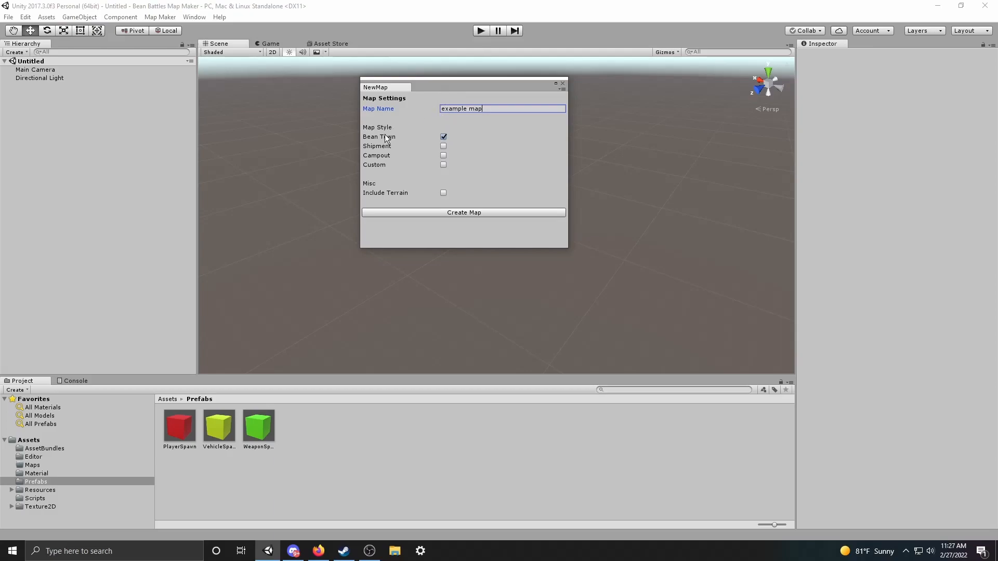
# Choose the Custom map style and set the grid size to 400
pyautogui.click(444, 146)
pyautogui.click(443, 155)
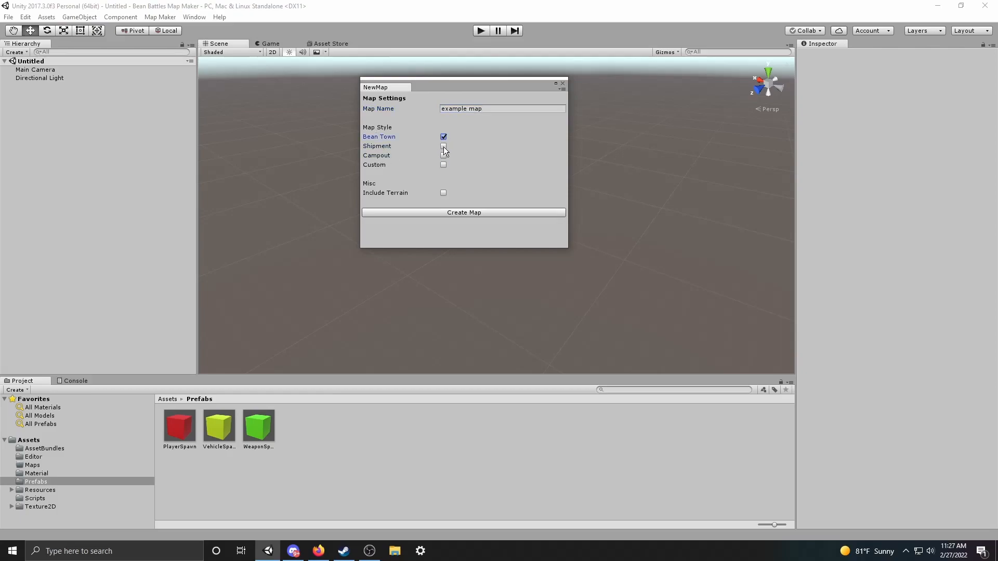
pyautogui.click(443, 166)
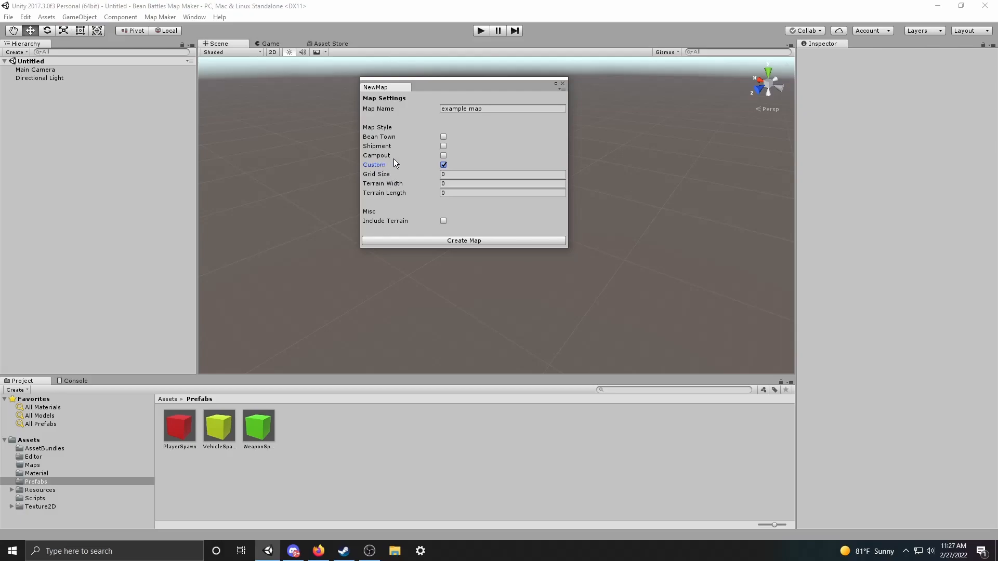
pyautogui.click(457, 175)
pyautogui.write('400')
# Set the terrain width and length to 500, include terrain, and create the map
pyautogui.click(461, 183)
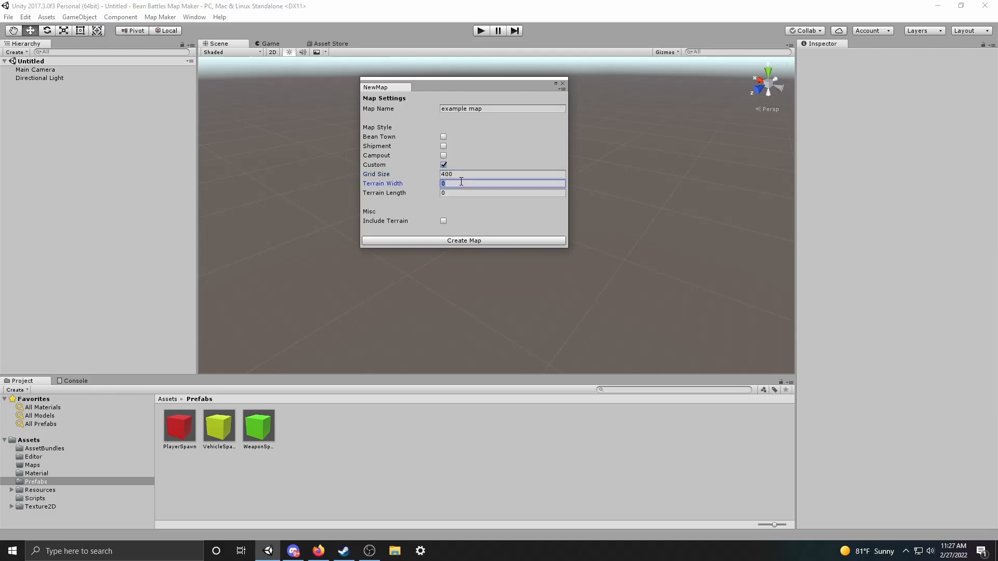
pyautogui.write('500')
pyautogui.click(455, 193)
pyautogui.write('500')
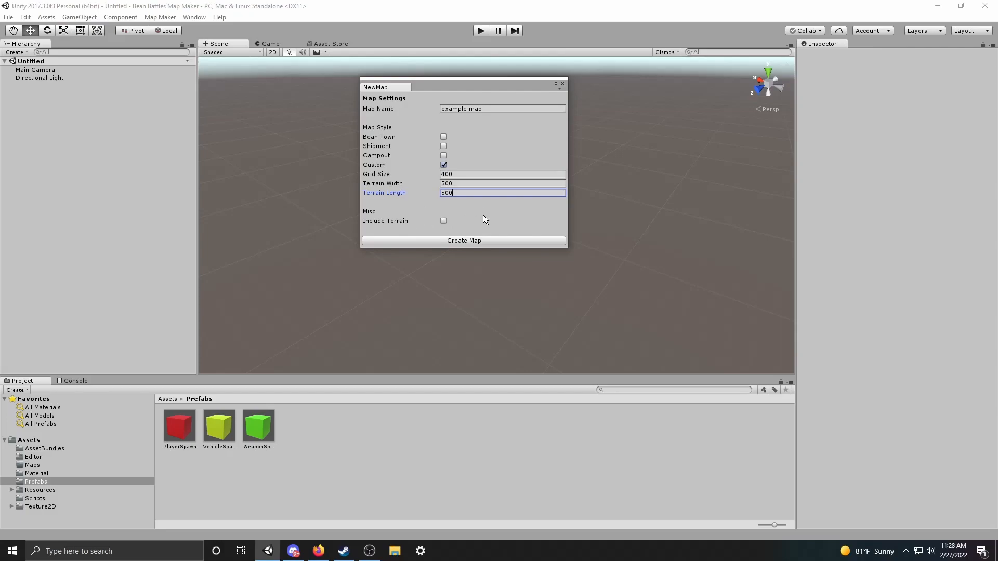
pyautogui.click(444, 221)
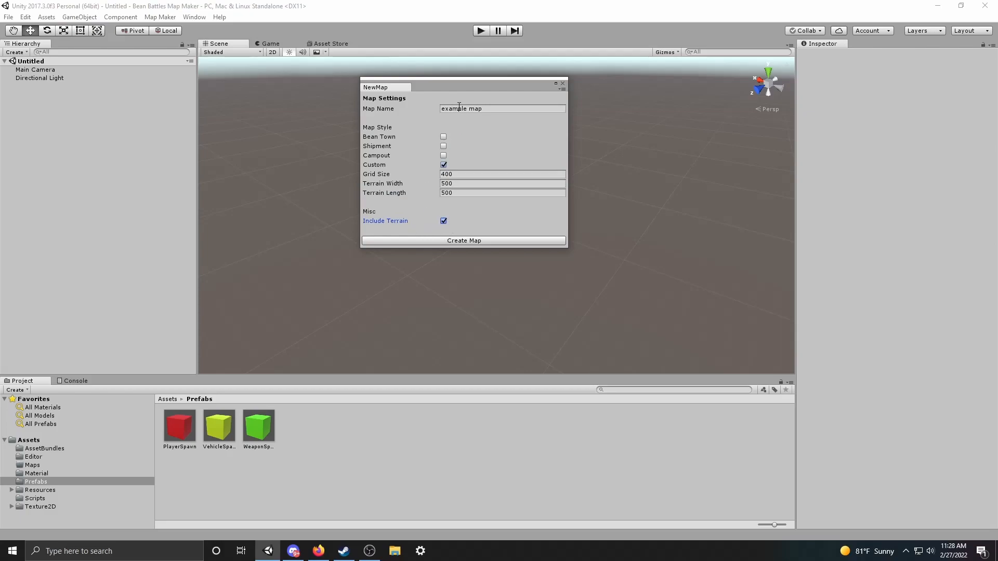
pyautogui.click(470, 243)
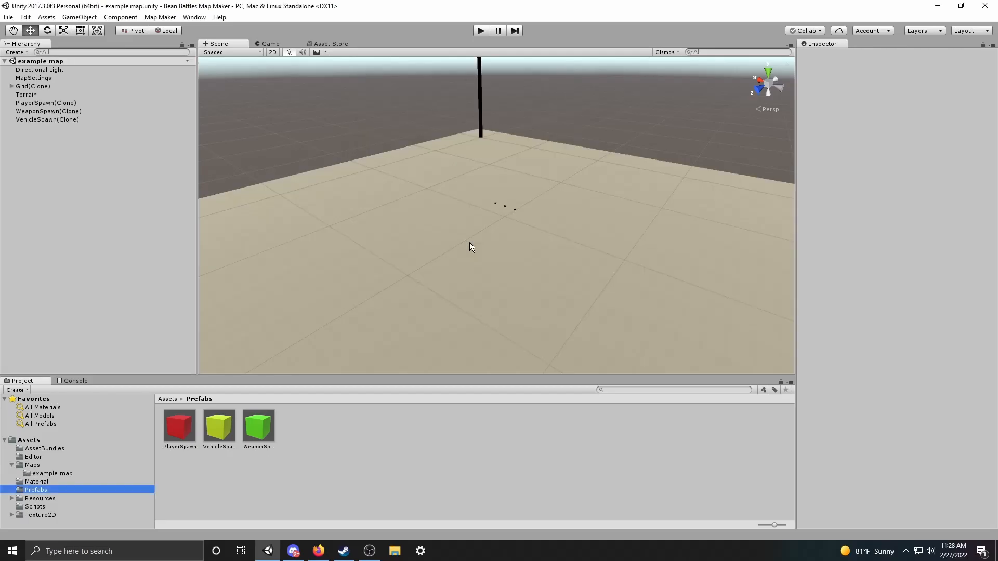
# Examine the generated terrain, the blue boundary grid and the three spawn cubes from several angles
pyautogui.keyDown('alt'); pyautogui.moveTo(471, 237); pyautogui.dragTo(550, 266); pyautogui.keyUp('alt')
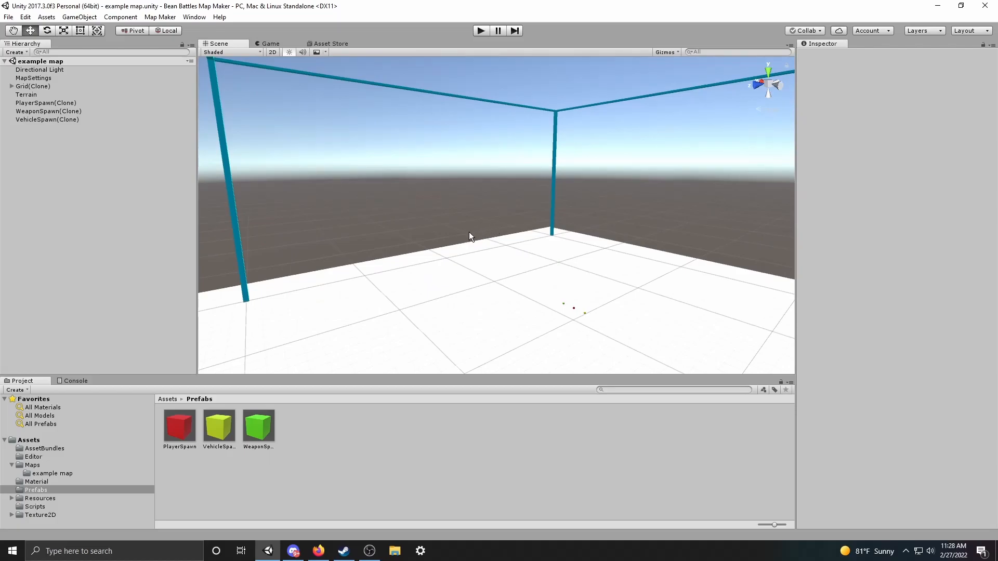
pyautogui.keyDown('alt'); pyautogui.moveTo(422, 231); pyautogui.dragTo(475, 248); pyautogui.keyUp('alt')
pyautogui.click(451, 235)
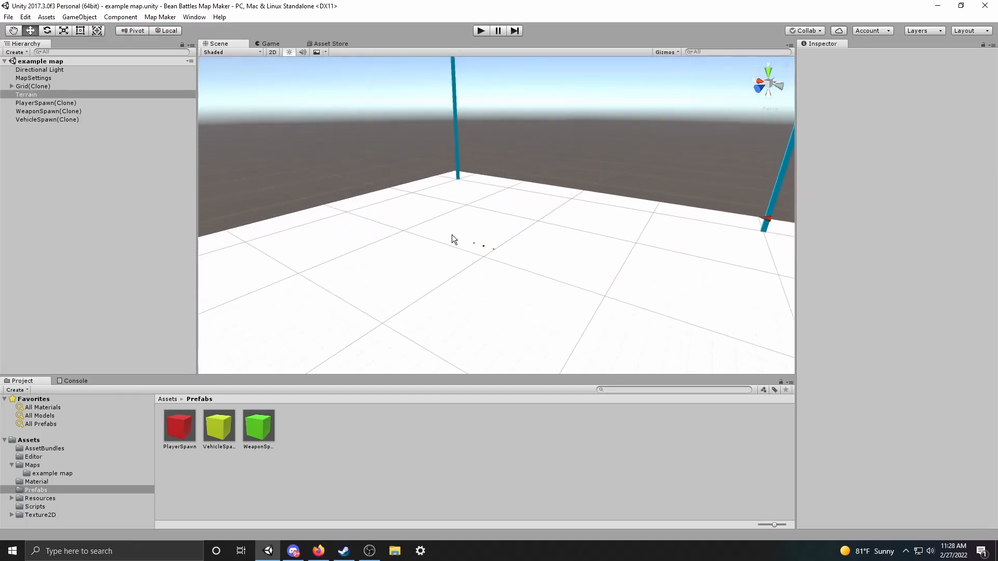
pyautogui.click(459, 165)
pyautogui.click(508, 207)
pyautogui.moveTo(507, 207)
pyautogui.keyDown('alt'); pyautogui.mouseDown()
pyautogui.moveTo(531, 196)
pyautogui.moveTo(531, 185)
pyautogui.mouseUp(); pyautogui.keyUp('alt')
pyautogui.click(532, 184)
pyautogui.scroll(-2, 502, 203)
pyautogui.scroll(5, 502, 207)
pyautogui.moveTo(502, 195)
pyautogui.keyDown('alt'); pyautogui.mouseDown()
pyautogui.moveTo(490, 213)
pyautogui.moveTo(609, 334)
pyautogui.moveTo(428, 312)
pyautogui.moveTo(369, 243)
pyautogui.moveTo(571, 249)
pyautogui.moveTo(625, 332)
pyautogui.moveTo(503, 289)
pyautogui.moveTo(495, 274)
pyautogui.moveTo(374, 265)
pyautogui.moveTo(374, 241)
pyautogui.moveTo(641, 265)
pyautogui.moveTo(717, 295)
pyautogui.moveTo(715, 263)
pyautogui.moveTo(657, 236)
pyautogui.moveTo(584, 230)
pyautogui.moveTo(557, 309)
pyautogui.moveTo(594, 320)
pyautogui.moveTo(603, 358)
pyautogui.mouseUp(); pyautogui.keyUp('alt')
pyautogui.keyDown('alt'); pyautogui.scroll(6, 496, 275); pyautogui.keyUp('alt')
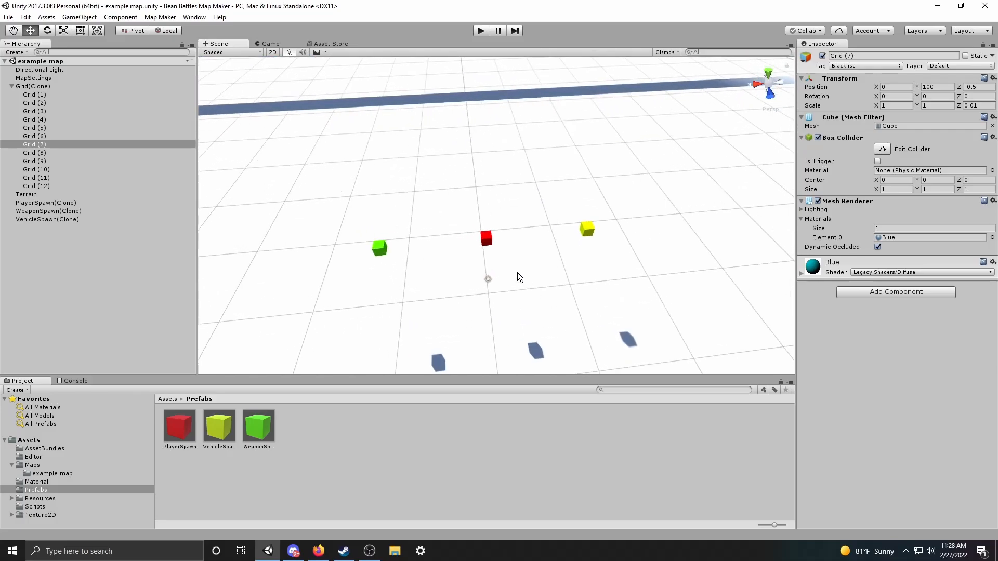
# Move the red player spawn cube to Y 13.17 and Z 2.83, and try rotating it
pyautogui.click(485, 241)
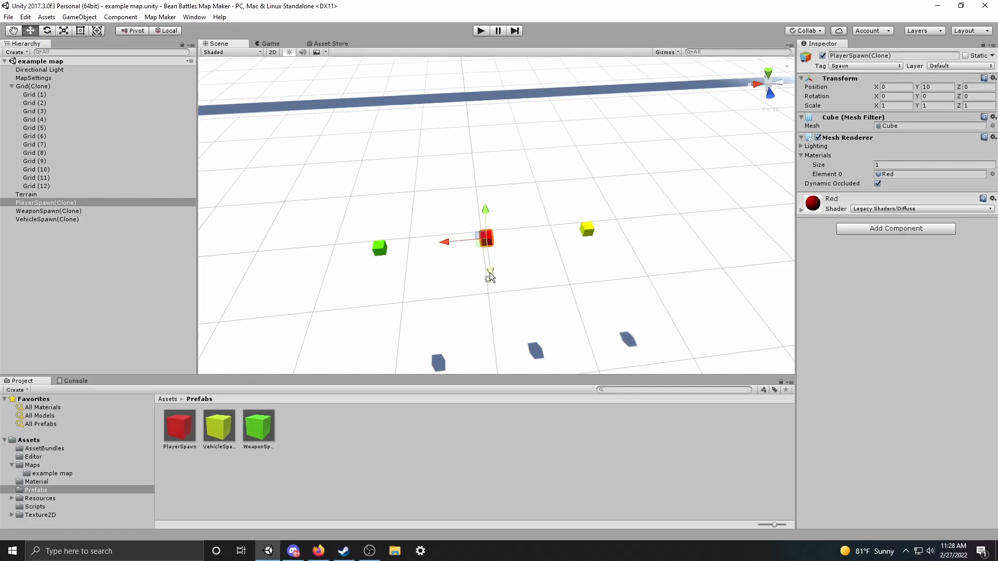
pyautogui.moveTo(485, 216); pyautogui.dragTo(488, 268)
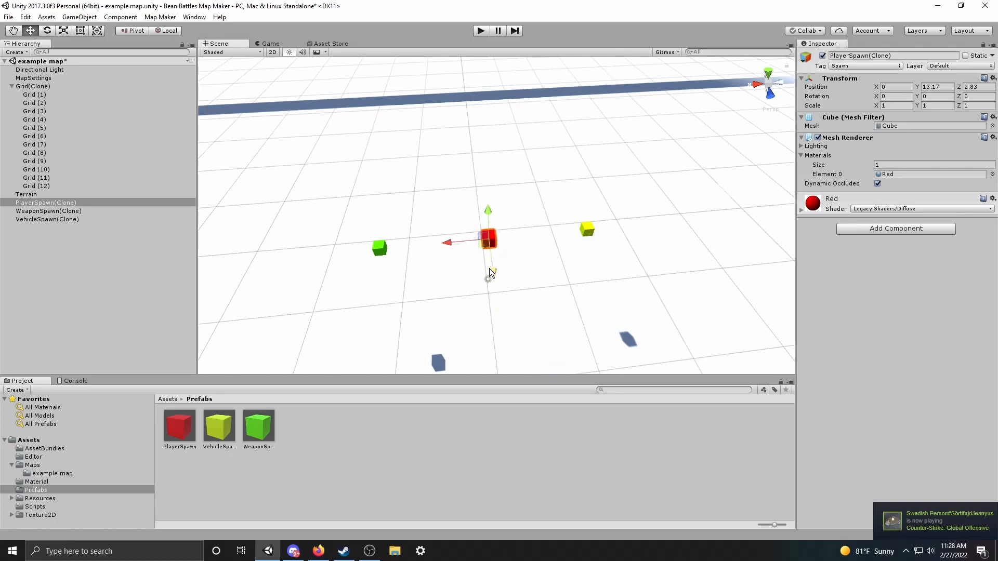
pyautogui.press('e')
pyautogui.moveTo(491, 261); pyautogui.dragTo(544, 307)
pyautogui.press('r')
pyautogui.hotkey('ctrl', 'z')
pyautogui.hotkey('ctrl', 'z')
pyautogui.hotkey('ctrl', 'z')
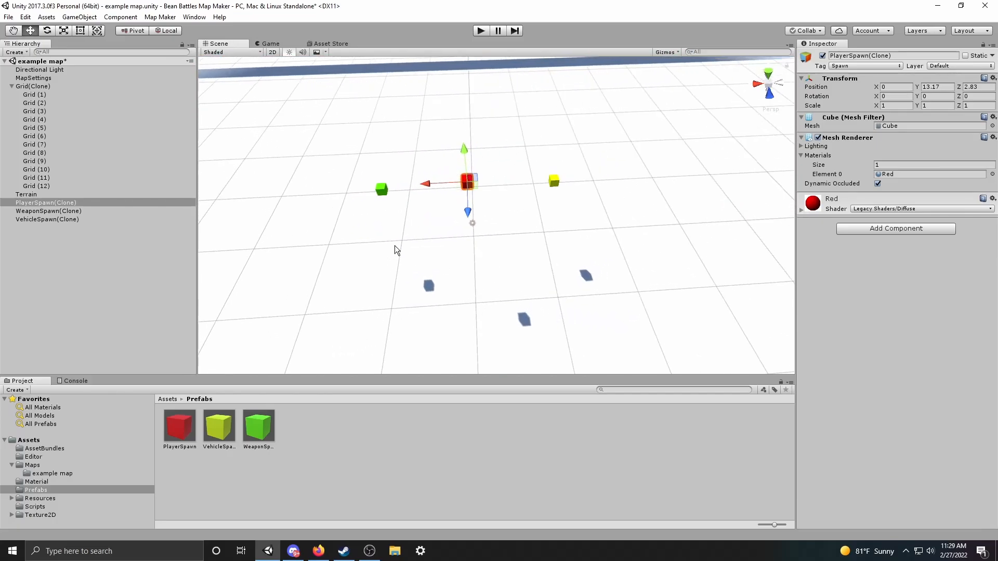
# Collapse the grid group and examine the properties of the player, weapon and vehicle spawn cubes
pyautogui.scroll(-12, 395, 250)
pyautogui.scroll(9, 458, 260)
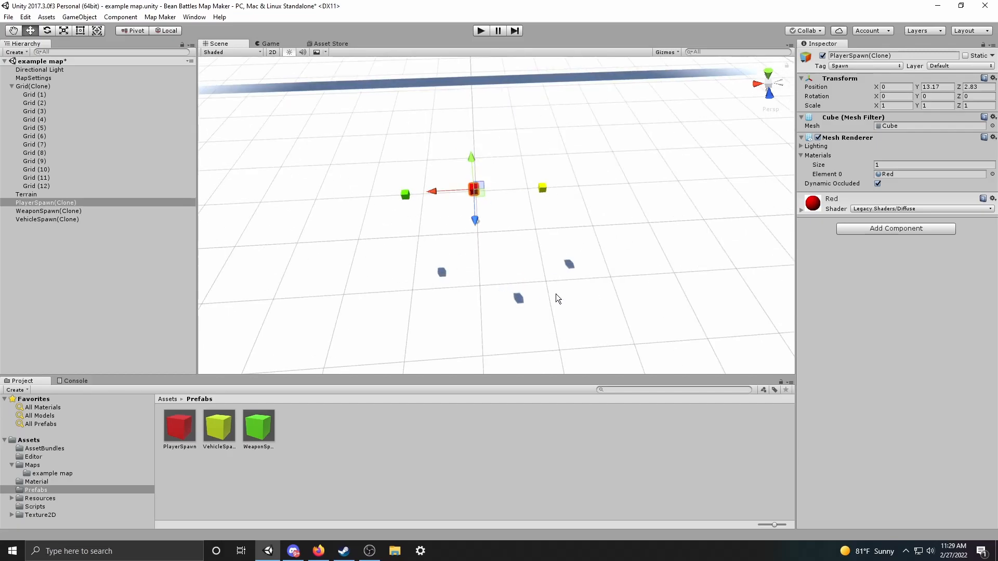
pyautogui.click(11, 87)
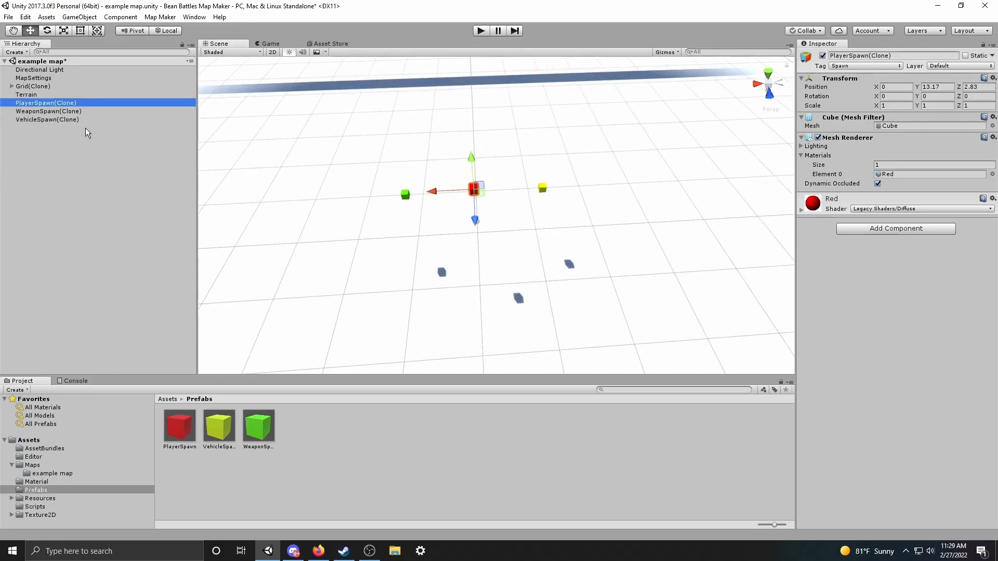
pyautogui.scroll(8, 438, 247)
pyautogui.moveTo(482, 254)
pyautogui.mouseDown(button='right')
pyautogui.moveTo(454, 219)
pyautogui.moveTo(429, 227)
pyautogui.mouseUp(button='right')
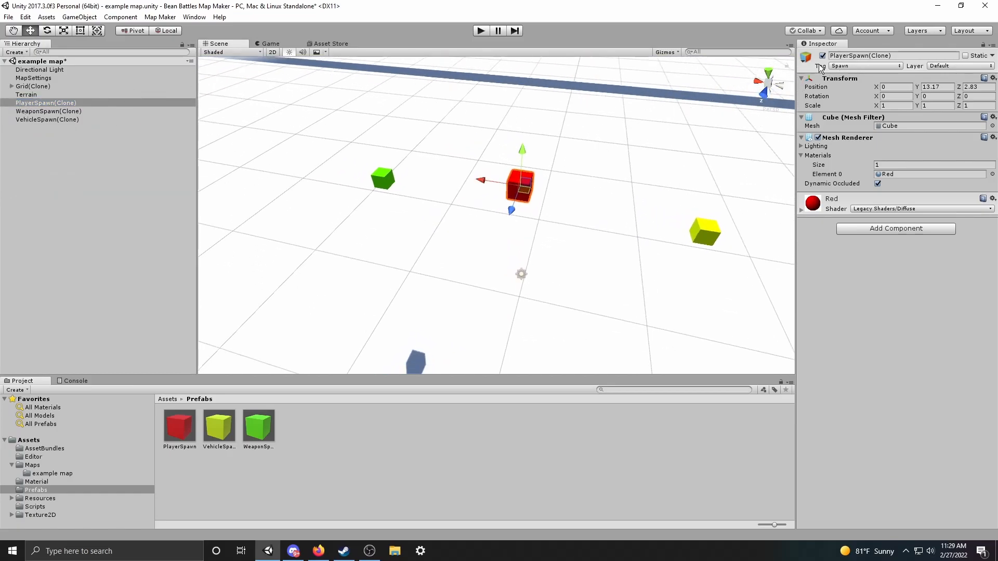
pyautogui.click(381, 182)
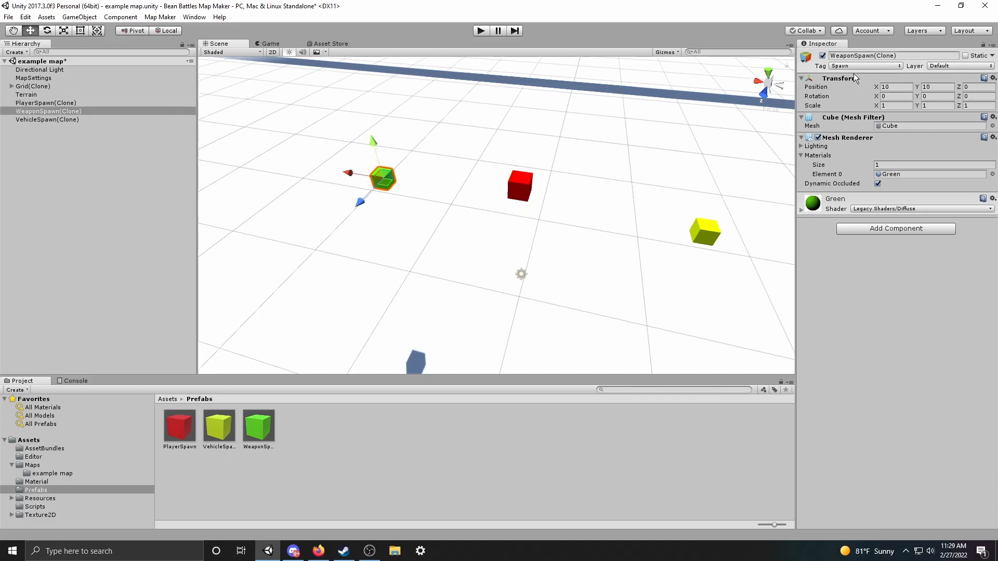
pyautogui.click(714, 219)
pyautogui.moveTo(489, 237)
pyautogui.mouseDown(button='right')
pyautogui.moveTo(457, 251)
pyautogui.moveTo(481, 249)
pyautogui.mouseUp(button='right')
pyautogui.press('w')
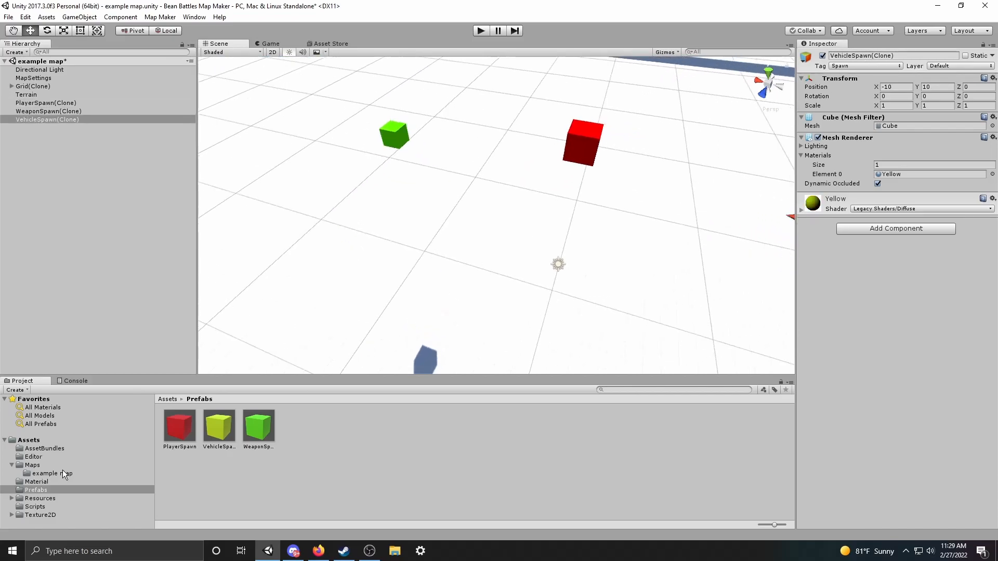
# Place two PlayerSpawn prefabs on the terrain and raise the nearer one to Y 2.82
pyautogui.click(38, 500)
pyautogui.click(36, 491)
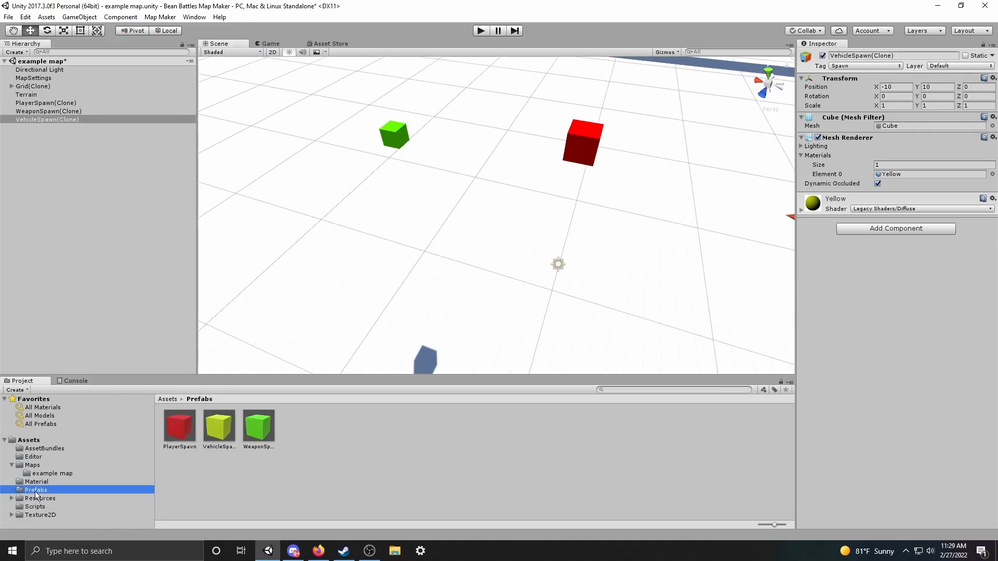
pyautogui.moveTo(507, 213)
pyautogui.mouseDown(button='right')
pyautogui.moveTo(461, 256)
pyautogui.moveTo(622, 205)
pyautogui.moveTo(609, 189)
pyautogui.moveTo(514, 209)
pyautogui.mouseUp(button='right')
pyautogui.moveTo(176, 436)
pyautogui.mouseDown()
pyautogui.moveTo(406, 268)
pyautogui.moveTo(387, 223)
pyautogui.mouseUp()
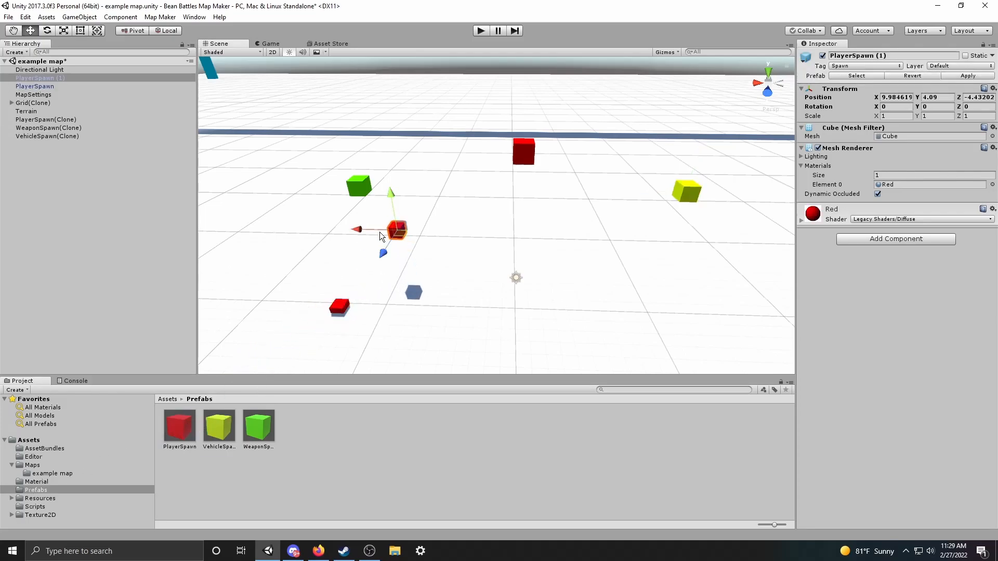
pyautogui.click(339, 306)
pyautogui.moveTo(329, 274); pyautogui.dragTo(320, 246)
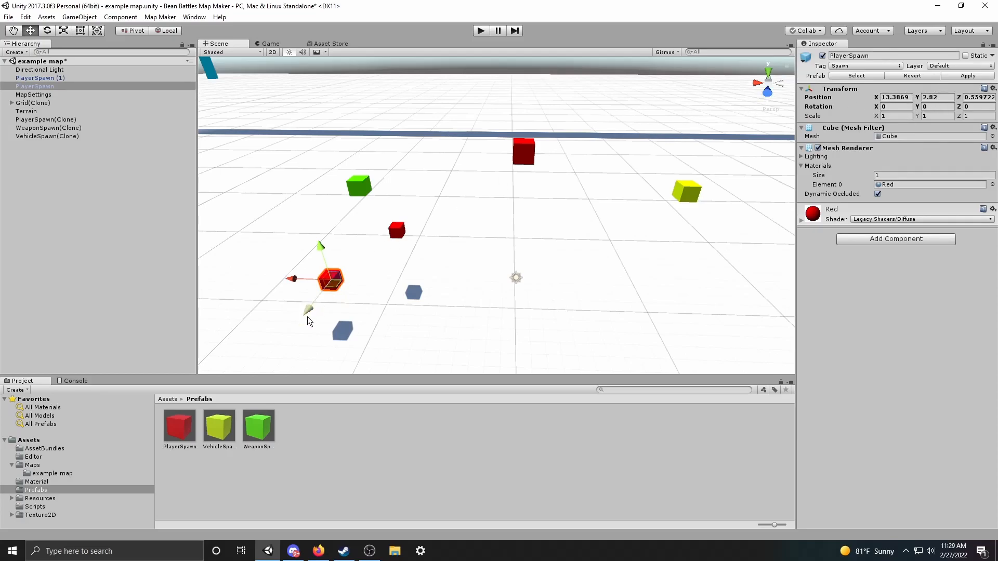
# Place a VehicleSpawn and a WeaponSpawn prefab on the terrain near the added player spawns
pyautogui.moveTo(208, 432); pyautogui.dragTo(456, 291)
pyautogui.moveTo(426, 348); pyautogui.dragTo(563, 335)
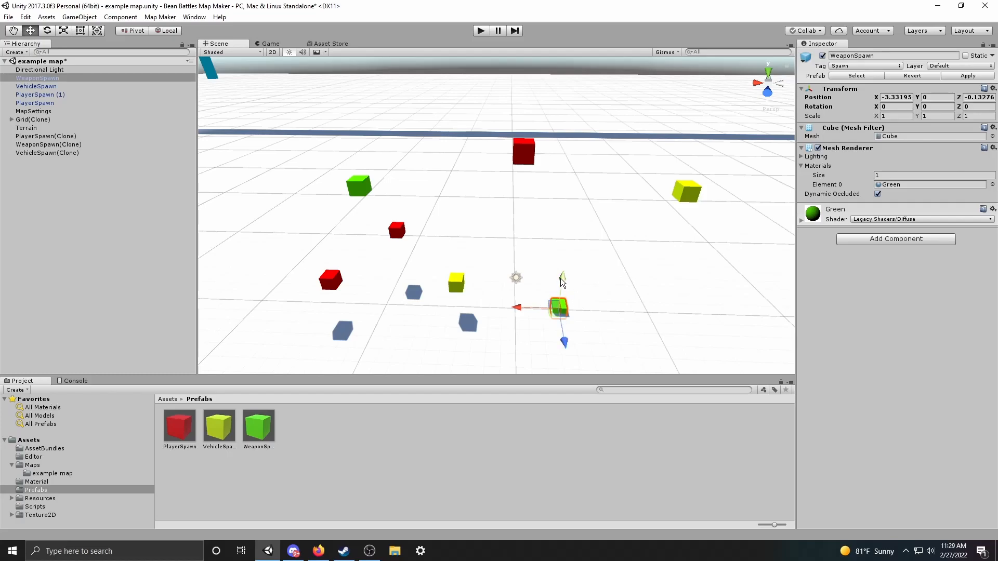
pyautogui.moveTo(563, 283); pyautogui.dragTo(566, 281)
# Undo the placement of all the added player, vehicle and weapon spawn prefabs
pyautogui.hotkey('ctrl', 'z')
pyautogui.hotkey('ctrl', 'z')
pyautogui.hotkey('ctrl', 'z')
pyautogui.hotkey('ctrl', 'z')
pyautogui.hotkey('ctrl', 'z')
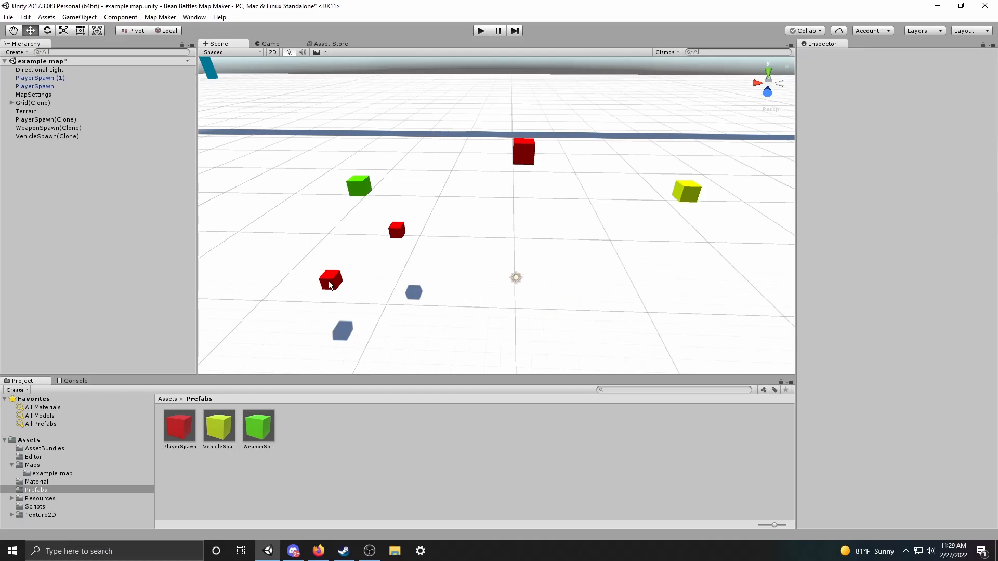
pyautogui.hotkey('ctrl', 'z')
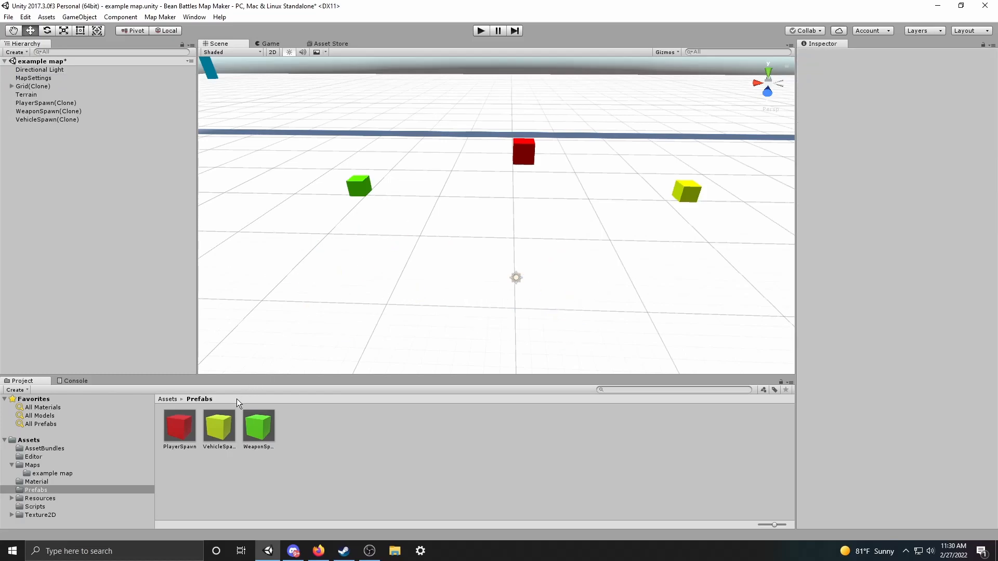
# Delete the map's original green weapon, red player and yellow vehicle spawn cubes from the scene
pyautogui.scroll(-5, 454, 288)
pyautogui.moveTo(454, 288); pyautogui.dragTo(385, 190, button='right')
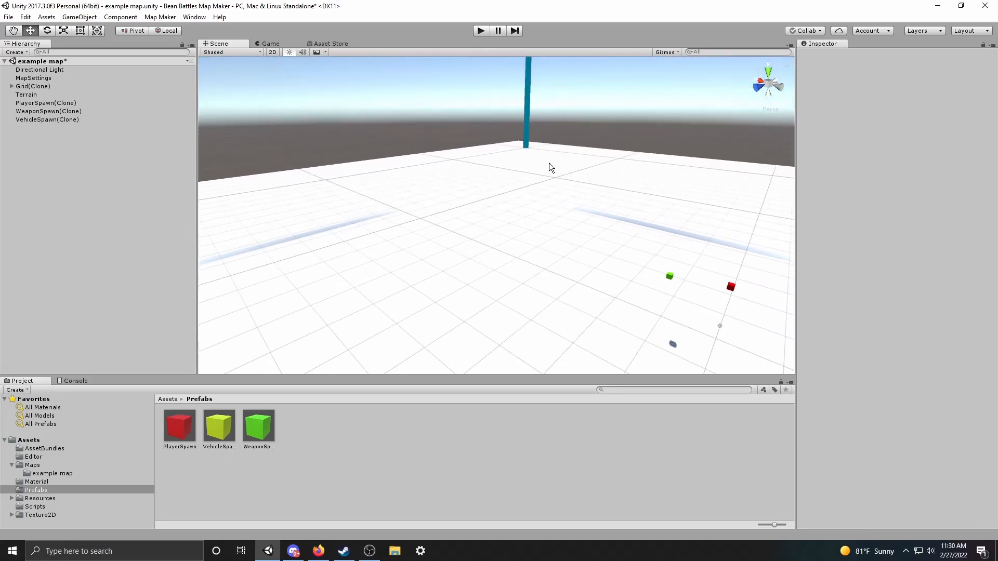
pyautogui.moveTo(549, 164); pyautogui.dragTo(747, 200, button='right')
pyautogui.moveTo(435, 232); pyautogui.dragTo(322, 250, button='right')
pyautogui.click(320, 252)
pyautogui.press('Delete')
pyautogui.click(460, 229)
pyautogui.press('Delete')
pyautogui.click(607, 251)
pyautogui.press('Delete')
pyautogui.moveTo(507, 265); pyautogui.dragTo(475, 261, button='right')
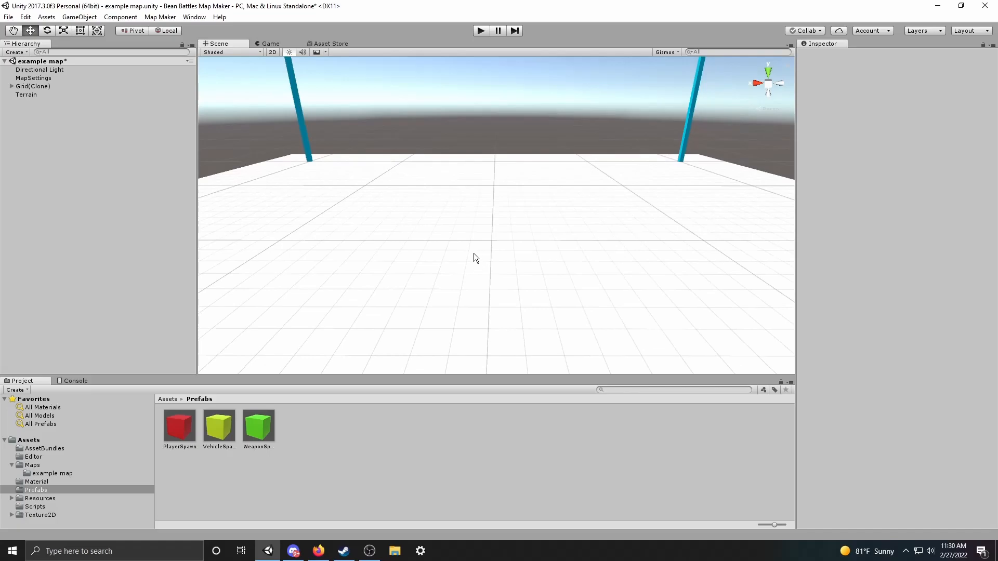
# Select the Terrain object, go through its height sculpting tools, and activate Paint Texture
pyautogui.click(57, 95)
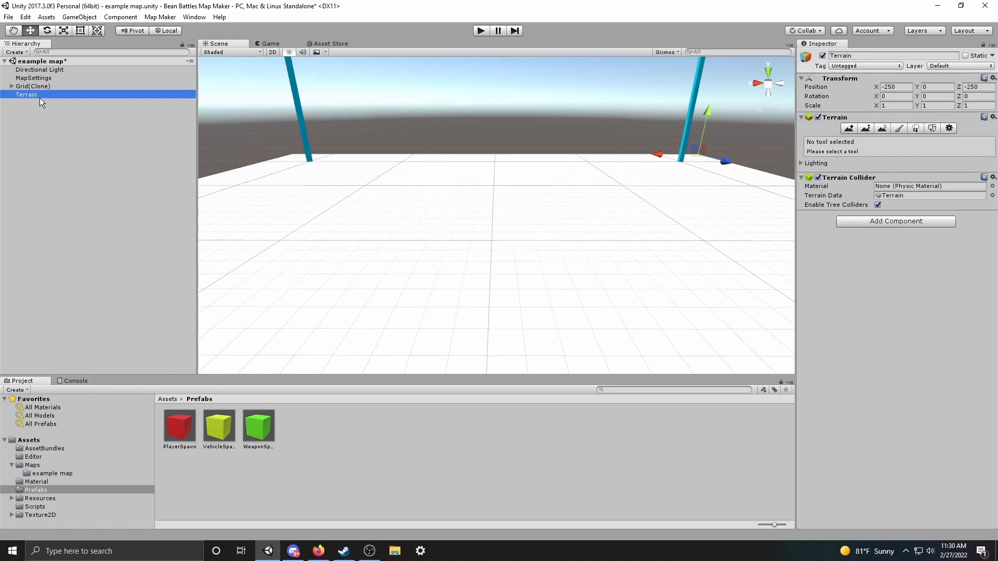
pyautogui.click(381, 196)
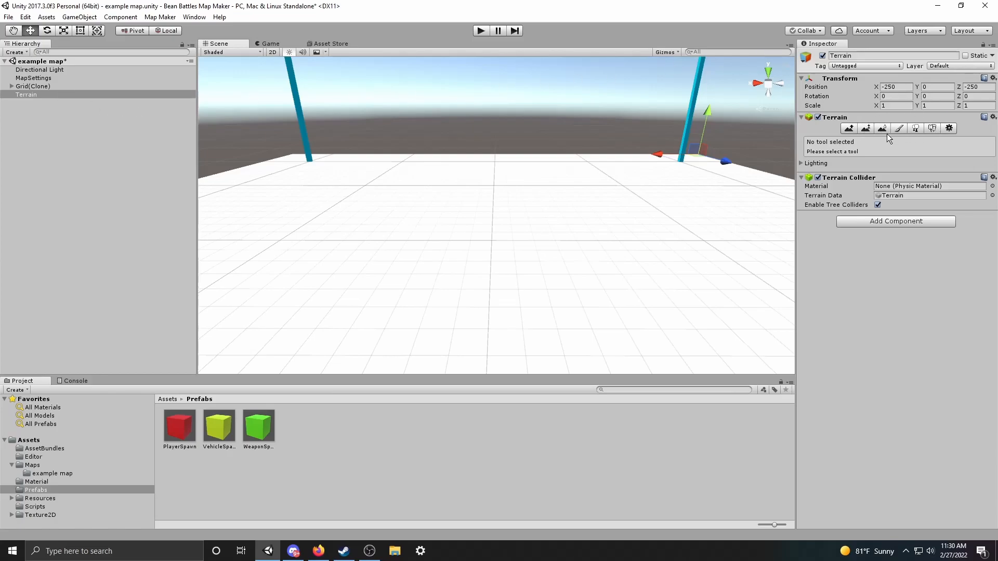
pyautogui.click(850, 129)
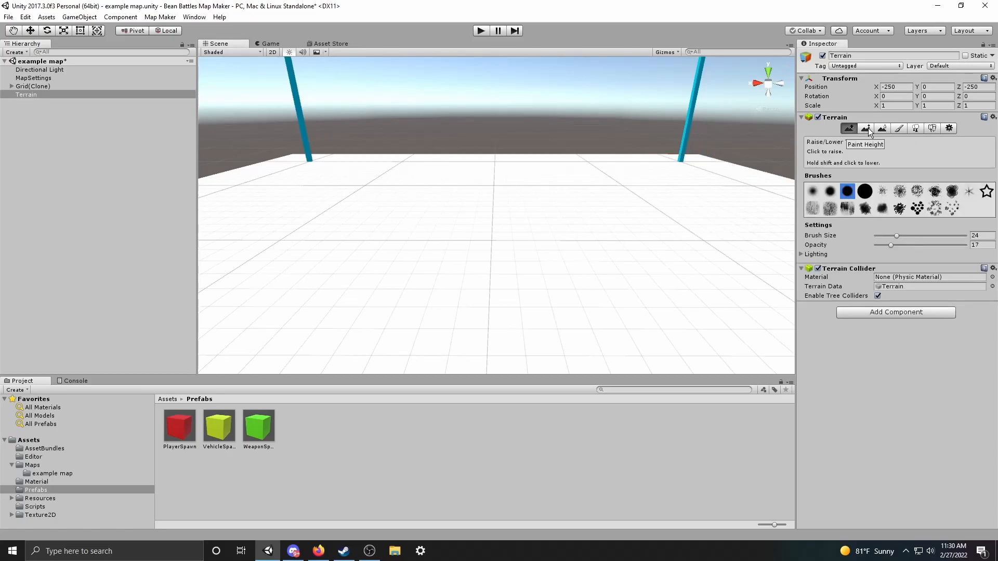
pyautogui.click(866, 128)
pyautogui.click(878, 127)
pyautogui.click(899, 131)
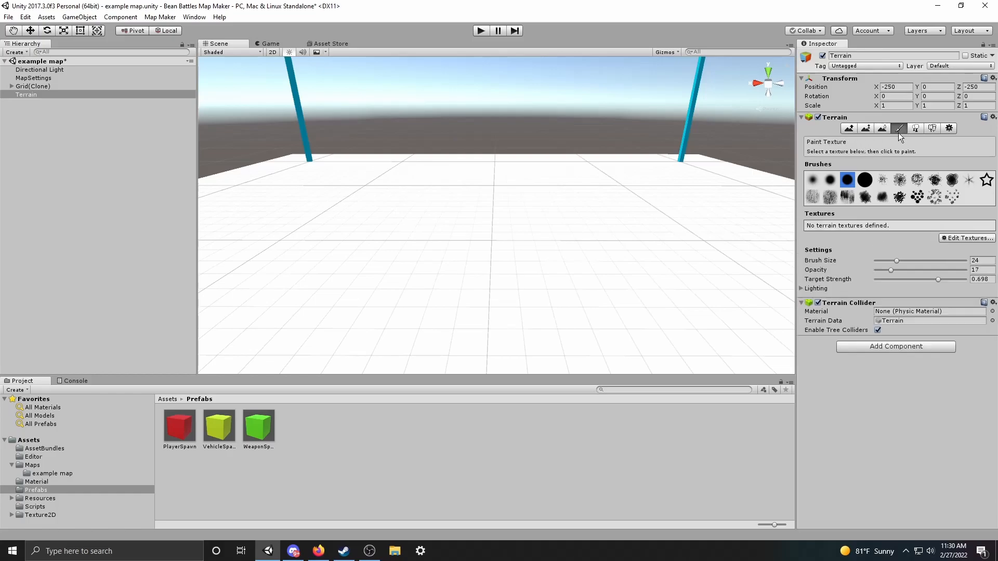
# Try raising a patch of terrain with Raise/Lower Terrain at about 70 opacity, and undo the stroke
pyautogui.click(844, 132)
pyautogui.moveTo(651, 152)
pyautogui.mouseDown(button='right')
pyautogui.moveTo(571, 282)
pyautogui.moveTo(628, 236)
pyautogui.moveTo(508, 201)
pyautogui.moveTo(469, 220)
pyautogui.moveTo(531, 198)
pyautogui.mouseUp(button='right')
pyautogui.moveTo(891, 245); pyautogui.dragTo(942, 250)
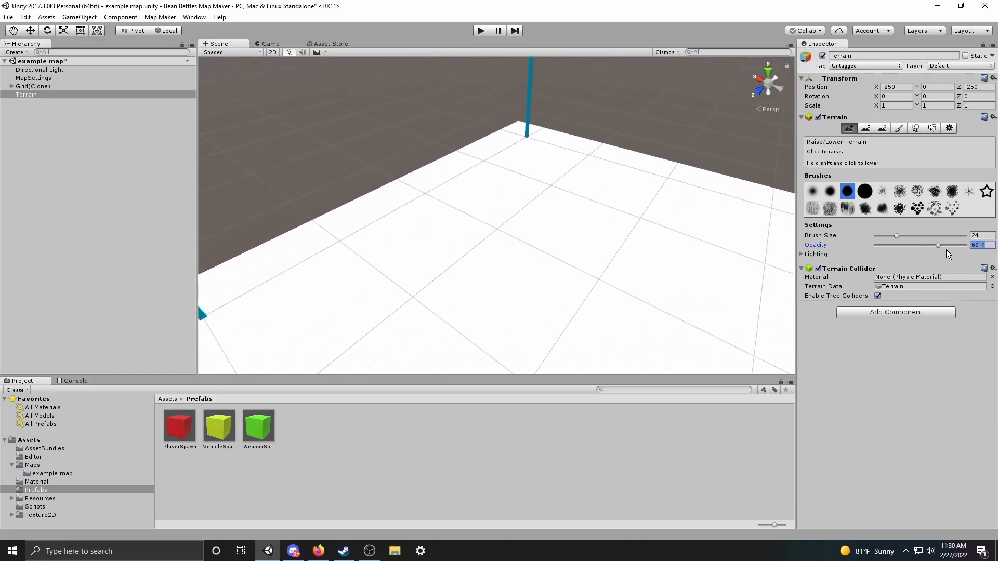
pyautogui.moveTo(653, 264); pyautogui.dragTo(654, 254)
pyautogui.moveTo(654, 253)
pyautogui.mouseDown(button='right')
pyautogui.moveTo(613, 262)
pyautogui.moveTo(640, 265)
pyautogui.mouseUp(button='right')
pyautogui.hotkey('ctrl', 'z')
# Raise a cluster of rugged mountains on one side of the terrain with brush size 63 and opacity 13
pyautogui.moveTo(915, 246); pyautogui.dragTo(877, 248)
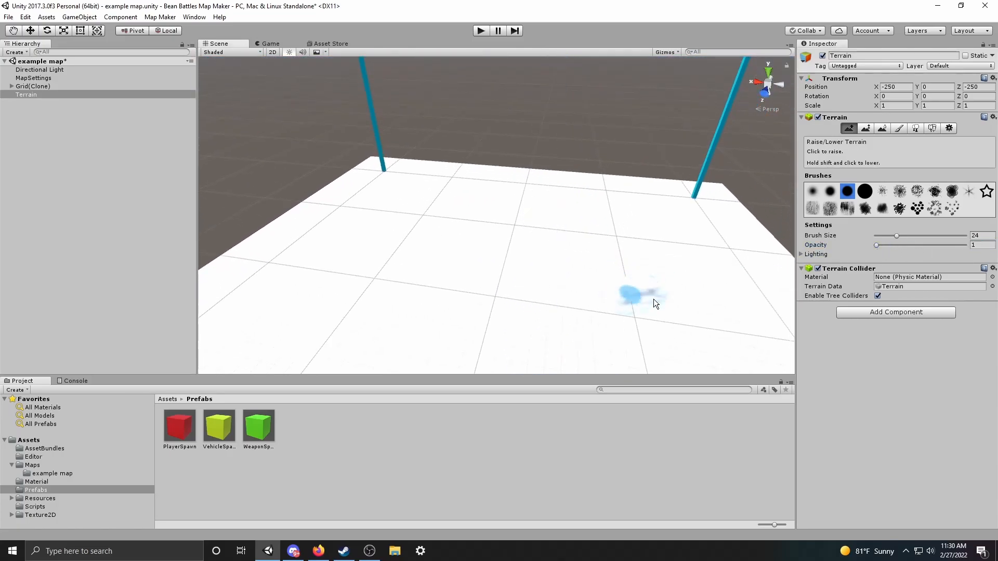
pyautogui.moveTo(878, 247); pyautogui.dragTo(931, 237)
pyautogui.moveTo(621, 260)
pyautogui.mouseDown()
pyautogui.moveTo(599, 274)
pyautogui.moveTo(563, 255)
pyautogui.moveTo(572, 262)
pyautogui.mouseUp()
pyautogui.scroll(3, 639, 270)
pyautogui.moveTo(676, 219)
pyautogui.mouseDown()
pyautogui.moveTo(645, 268)
pyautogui.moveTo(590, 292)
pyautogui.mouseUp()
pyautogui.moveTo(577, 301)
pyautogui.mouseDown(button='right')
pyautogui.moveTo(513, 346)
pyautogui.moveTo(461, 337)
pyautogui.moveTo(578, 260)
pyautogui.mouseUp(button='right')
pyautogui.scroll(-4, 461, 337)
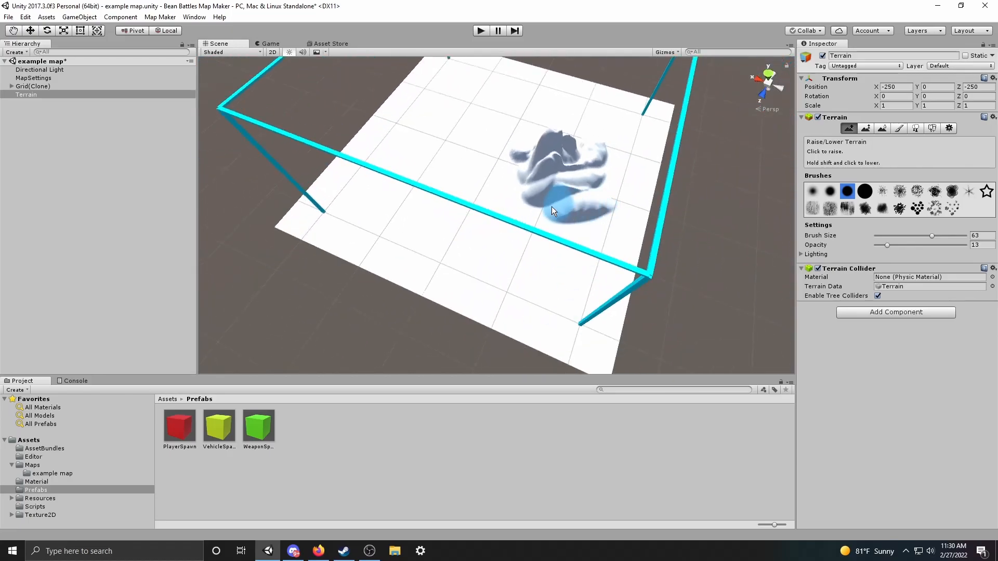
pyautogui.moveTo(534, 188)
pyautogui.mouseDown()
pyautogui.moveTo(551, 218)
pyautogui.moveTo(525, 242)
pyautogui.moveTo(479, 242)
pyautogui.mouseUp()
# Raise gentle hills beside the mountains and an arc of low ridges around them with the smallest soft brush
pyautogui.moveTo(469, 207)
pyautogui.mouseDown()
pyautogui.moveTo(595, 238)
pyautogui.moveTo(526, 225)
pyautogui.moveTo(500, 183)
pyautogui.moveTo(439, 247)
pyautogui.moveTo(423, 198)
pyautogui.mouseUp()
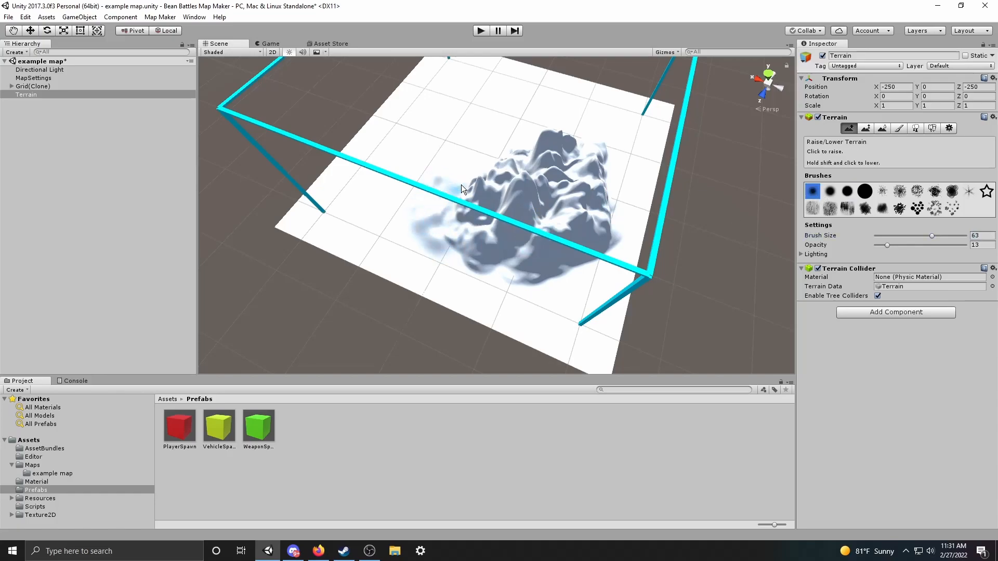
pyautogui.moveTo(522, 127); pyautogui.dragTo(507, 83)
pyautogui.moveTo(414, 114)
pyautogui.mouseDown()
pyautogui.moveTo(389, 174)
pyautogui.moveTo(506, 102)
pyautogui.moveTo(581, 98)
pyautogui.mouseUp()
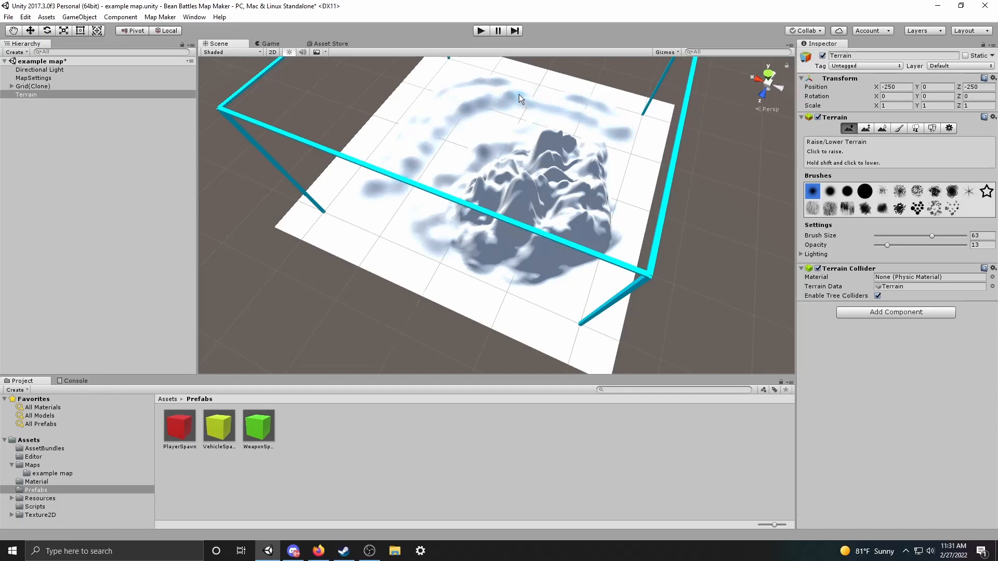
pyautogui.moveTo(635, 149)
pyautogui.keyDown('alt'); pyautogui.mouseDown()
pyautogui.moveTo(601, 160)
pyautogui.moveTo(668, 238)
pyautogui.moveTo(637, 199)
pyautogui.moveTo(611, 196)
pyautogui.mouseUp(); pyautogui.keyUp('alt')
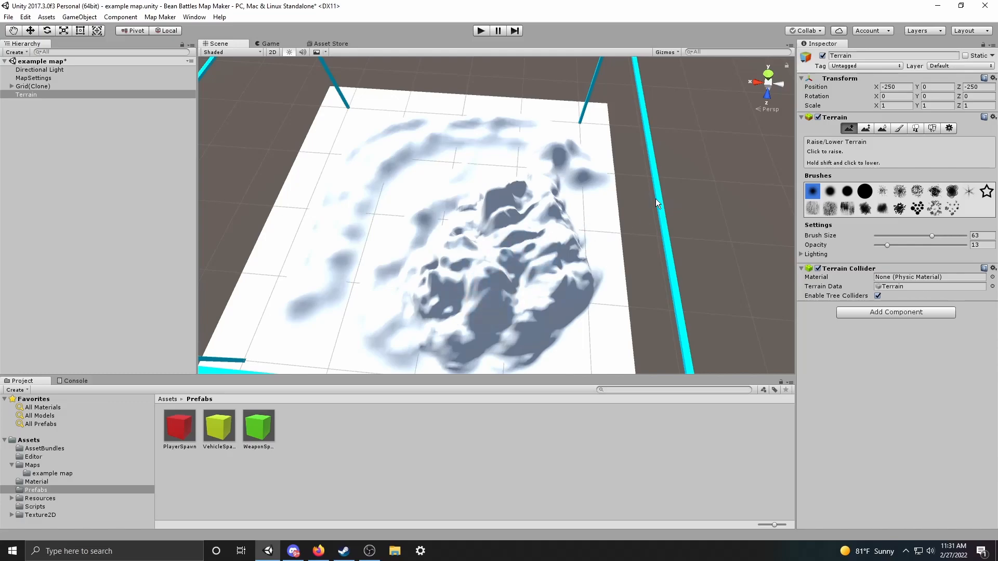
# Smooth the mountains with Smooth Height, using the largest solid round brush at opacity 55
pyautogui.click(885, 129)
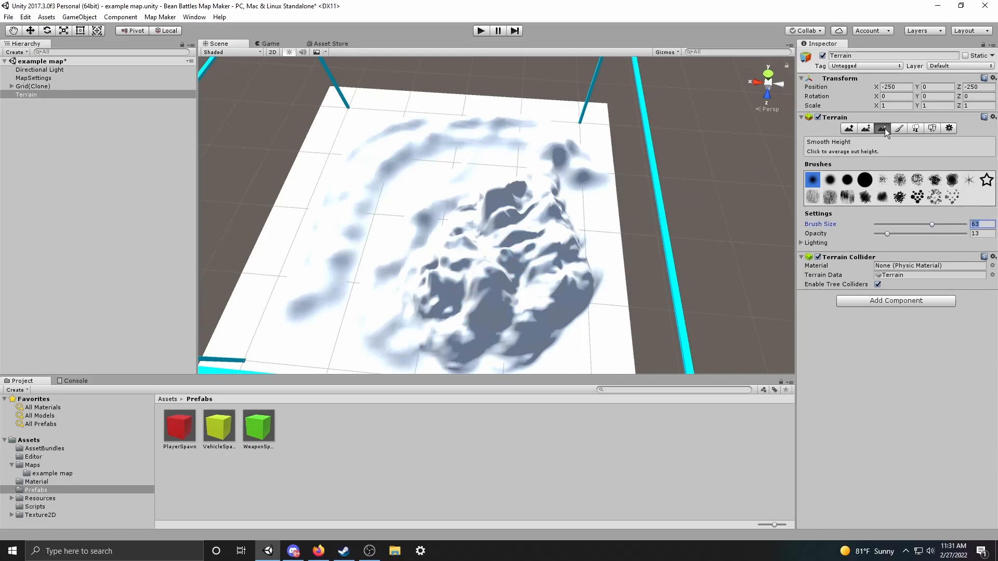
pyautogui.click(865, 182)
pyautogui.moveTo(888, 235); pyautogui.dragTo(909, 234)
pyautogui.moveTo(549, 242)
pyautogui.mouseDown()
pyautogui.moveTo(563, 272)
pyautogui.moveTo(407, 334)
pyautogui.mouseUp()
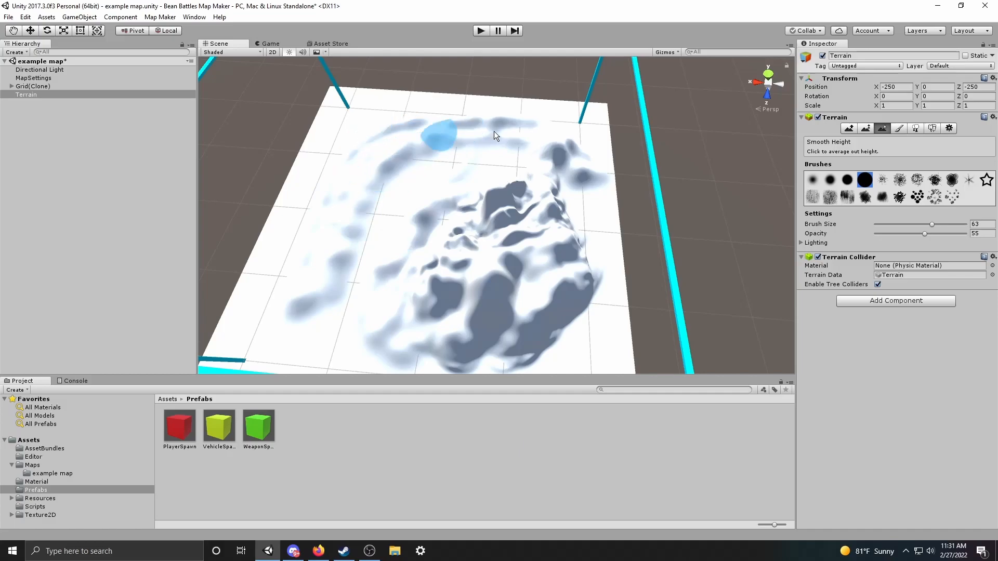
pyautogui.moveTo(471, 232); pyautogui.dragTo(540, 244, button='right')
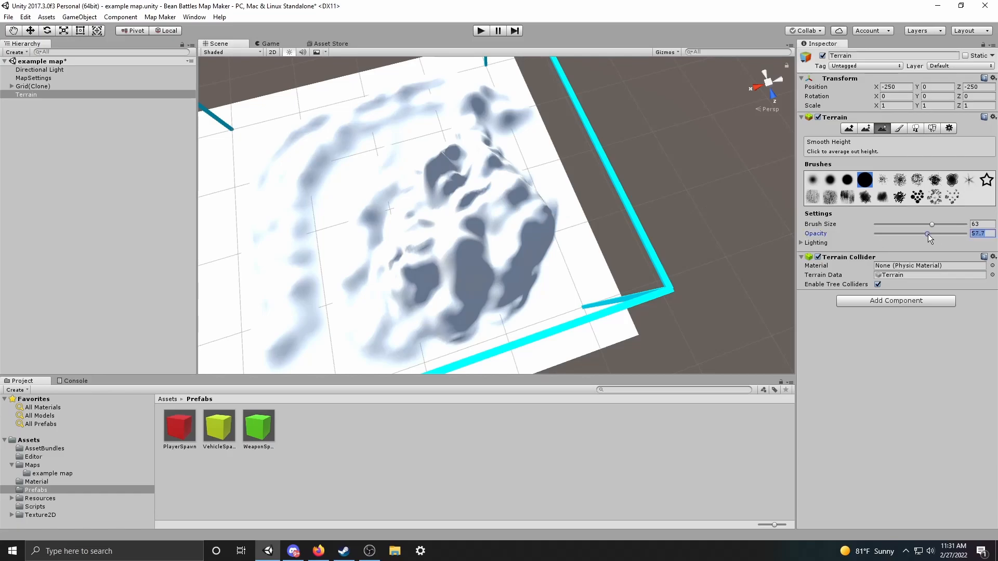
# Smooth the remaining mountain peaks and ridges further with the Smooth Height opacity at 100
pyautogui.moveTo(925, 234); pyautogui.dragTo(967, 234)
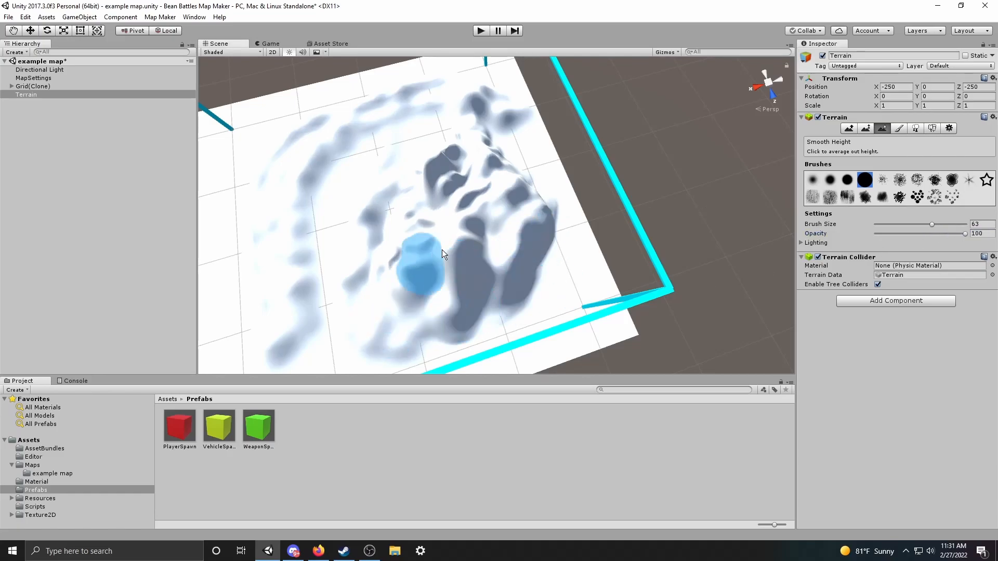
pyautogui.moveTo(444, 241); pyautogui.dragTo(357, 223, button='right')
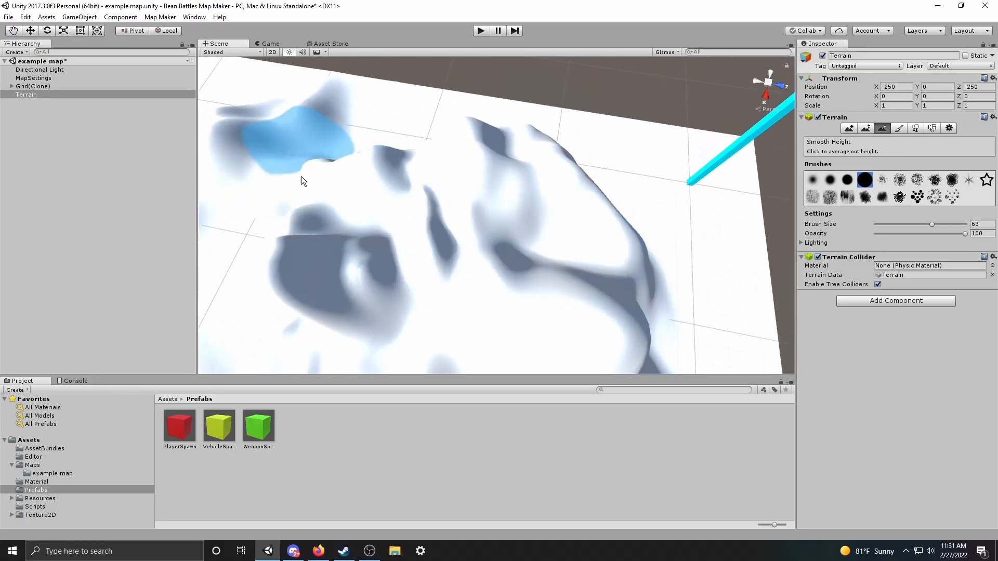
pyautogui.moveTo(628, 216)
pyautogui.mouseDown(button='right')
pyautogui.moveTo(530, 256)
pyautogui.moveTo(640, 272)
pyautogui.moveTo(439, 260)
pyautogui.moveTo(290, 225)
pyautogui.moveTo(391, 166)
pyautogui.mouseUp(button='right')
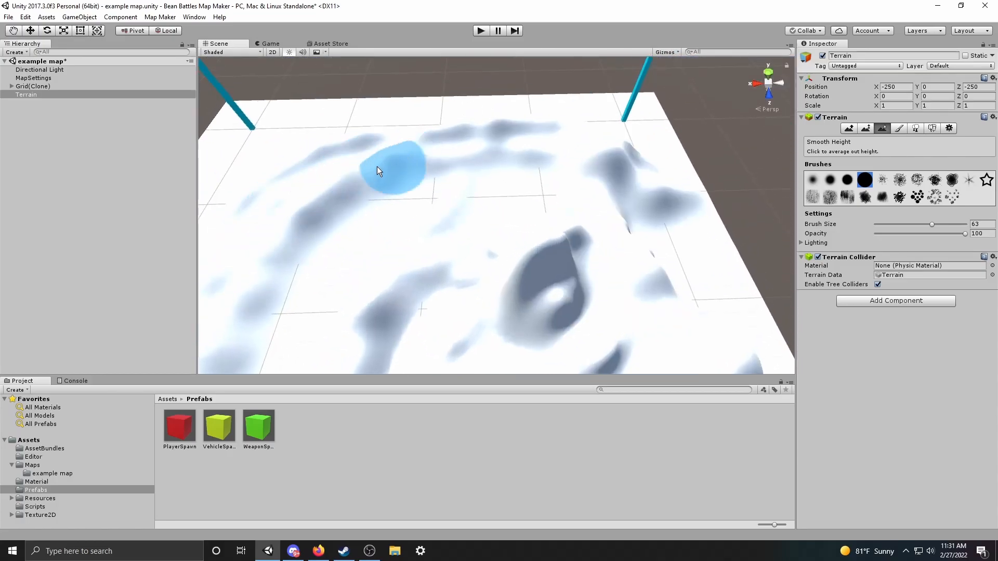
pyautogui.moveTo(323, 249)
pyautogui.mouseDown(button='right')
pyautogui.moveTo(227, 247)
pyautogui.moveTo(254, 290)
pyautogui.mouseUp(button='right')
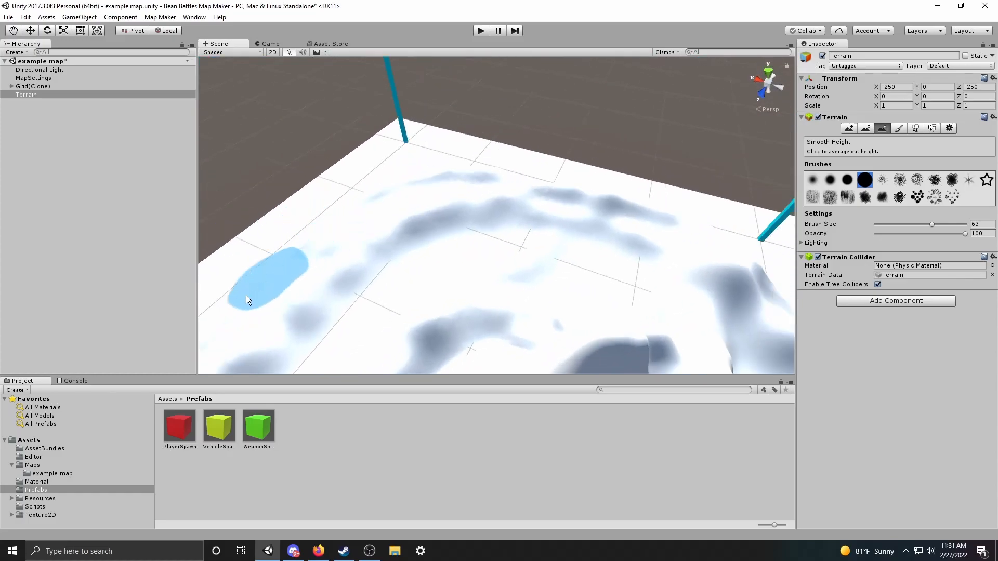
pyautogui.moveTo(669, 234)
pyautogui.mouseDown(button='right')
pyautogui.moveTo(697, 276)
pyautogui.moveTo(501, 241)
pyautogui.moveTo(356, 252)
pyautogui.moveTo(657, 256)
pyautogui.moveTo(466, 279)
pyautogui.moveTo(634, 249)
pyautogui.moveTo(718, 253)
pyautogui.mouseUp(button='right')
pyautogui.moveTo(514, 286)
pyautogui.mouseDown(button='right')
pyautogui.moveTo(619, 280)
pyautogui.moveTo(585, 252)
pyautogui.mouseUp(button='right')
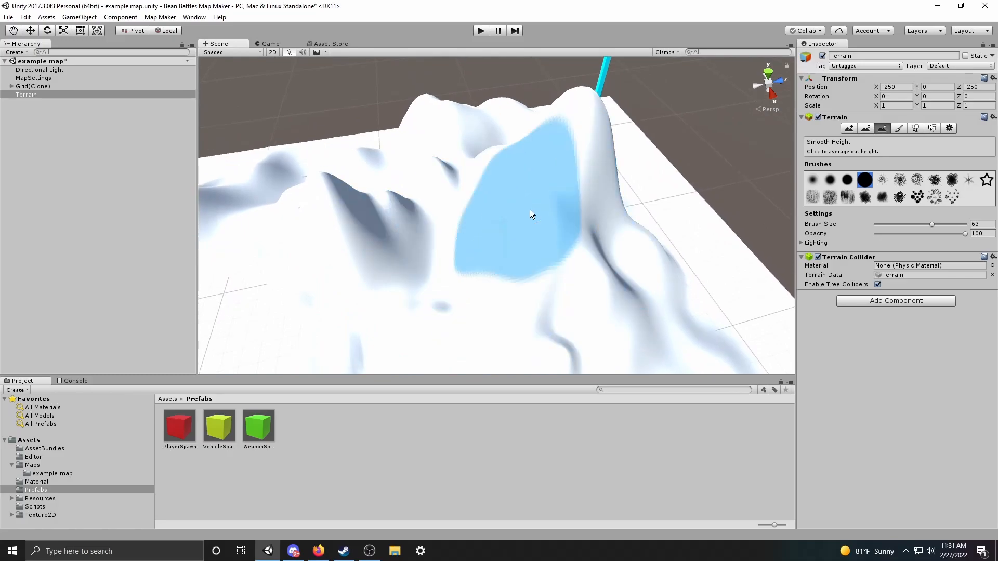
# Level the mountains into a plateau with Paint Height at height 100, and repaint the plateau at height 50
pyautogui.click(864, 129)
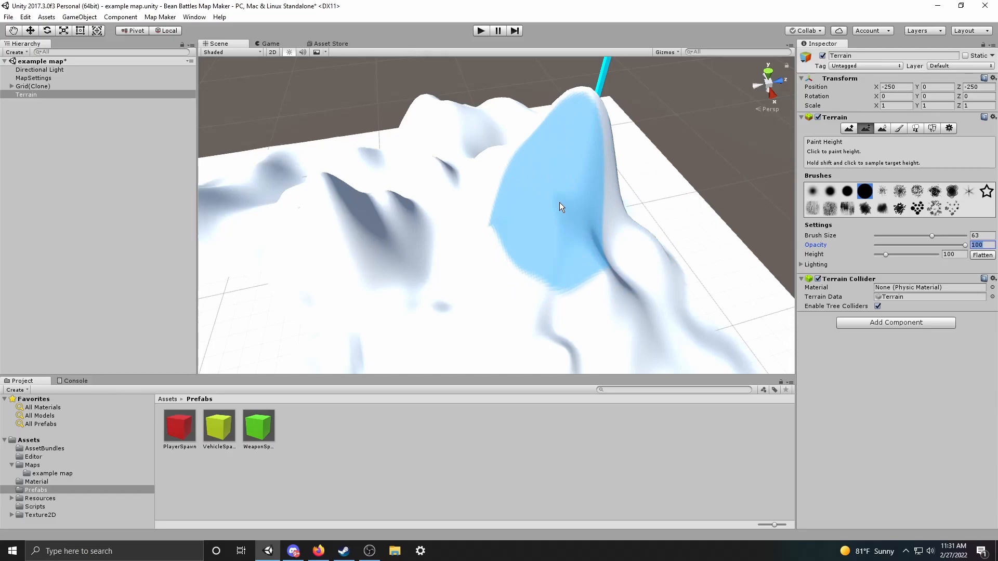
pyautogui.moveTo(542, 170)
pyautogui.keyDown('alt'); pyautogui.mouseDown()
pyautogui.moveTo(529, 195)
pyautogui.moveTo(473, 206)
pyautogui.moveTo(654, 170)
pyautogui.moveTo(626, 194)
pyautogui.moveTo(570, 203)
pyautogui.moveTo(537, 167)
pyautogui.moveTo(613, 138)
pyautogui.moveTo(690, 170)
pyautogui.moveTo(785, 237)
pyautogui.mouseUp(); pyautogui.keyUp('alt')
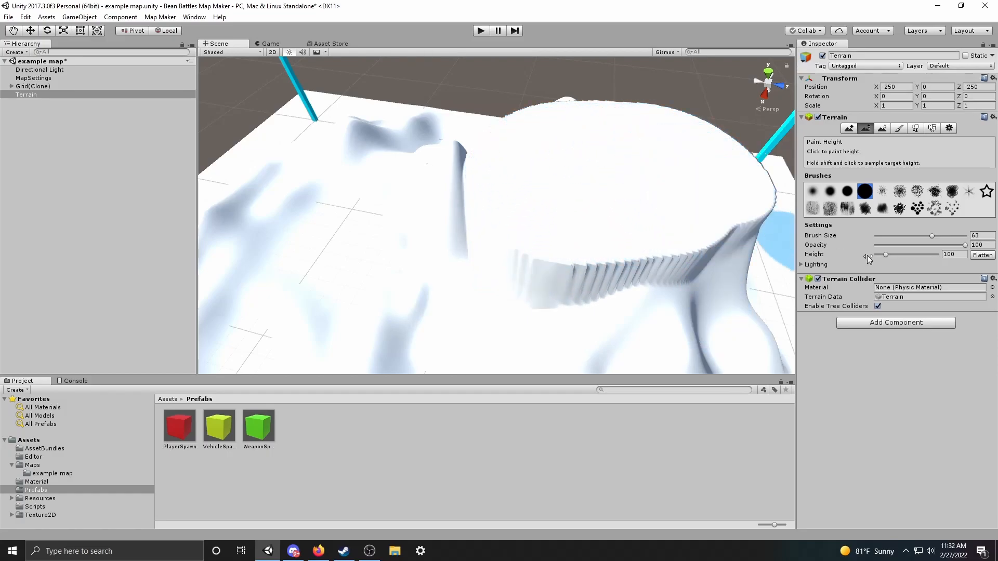
pyautogui.click(956, 255)
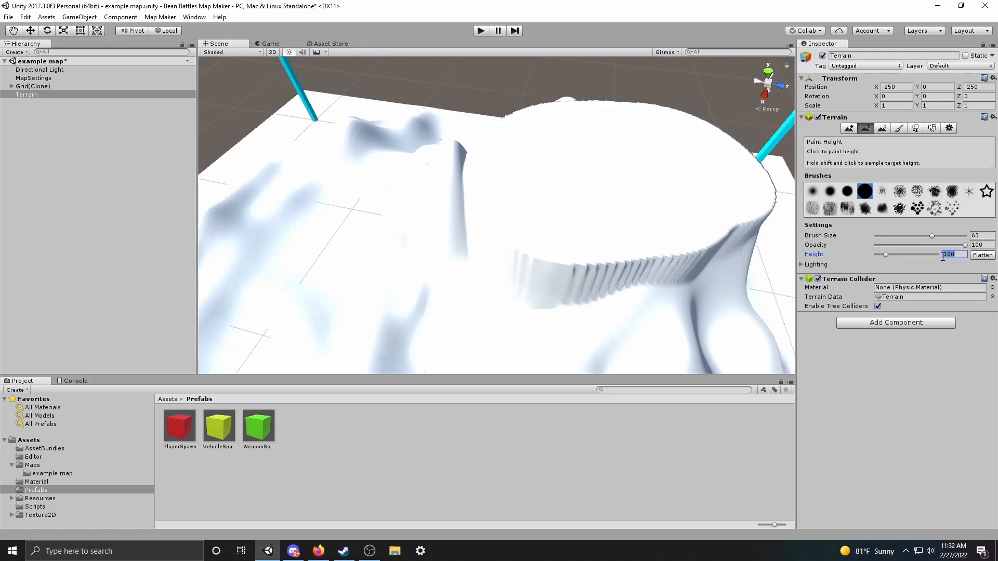
pyautogui.write('50')
pyautogui.moveTo(676, 234)
pyautogui.mouseDown()
pyautogui.moveTo(601, 210)
pyautogui.moveTo(551, 272)
pyautogui.moveTo(641, 313)
pyautogui.moveTo(507, 199)
pyautogui.moveTo(619, 172)
pyautogui.moveTo(549, 151)
pyautogui.moveTo(438, 210)
pyautogui.moveTo(532, 145)
pyautogui.moveTo(648, 165)
pyautogui.moveTo(665, 273)
pyautogui.mouseUp()
pyautogui.moveTo(666, 273); pyautogui.dragTo(665, 272, button='right')
pyautogui.press('s')
pyautogui.moveTo(517, 264)
pyautogui.mouseDown()
pyautogui.moveTo(544, 232)
pyautogui.moveTo(551, 188)
pyautogui.mouseUp()
pyautogui.moveTo(516, 136)
pyautogui.mouseDown()
pyautogui.moveTo(451, 185)
pyautogui.moveTo(421, 235)
pyautogui.mouseUp()
pyautogui.moveTo(419, 243)
pyautogui.mouseDown(button='right')
pyautogui.moveTo(664, 282)
pyautogui.moveTo(476, 205)
pyautogui.moveTo(461, 171)
pyautogui.moveTo(485, 187)
pyautogui.moveTo(380, 209)
pyautogui.mouseUp(button='right')
pyautogui.press('w')
pyautogui.press('s')
pyautogui.moveTo(434, 210)
pyautogui.mouseDown()
pyautogui.moveTo(496, 241)
pyautogui.moveTo(619, 220)
pyautogui.moveTo(640, 158)
pyautogui.moveTo(573, 196)
pyautogui.mouseUp()
# Raise small bumps along the plateau's rim with Raise/Lower Terrain, using a soft round brush of size 38 and opacity 6
pyautogui.click(848, 129)
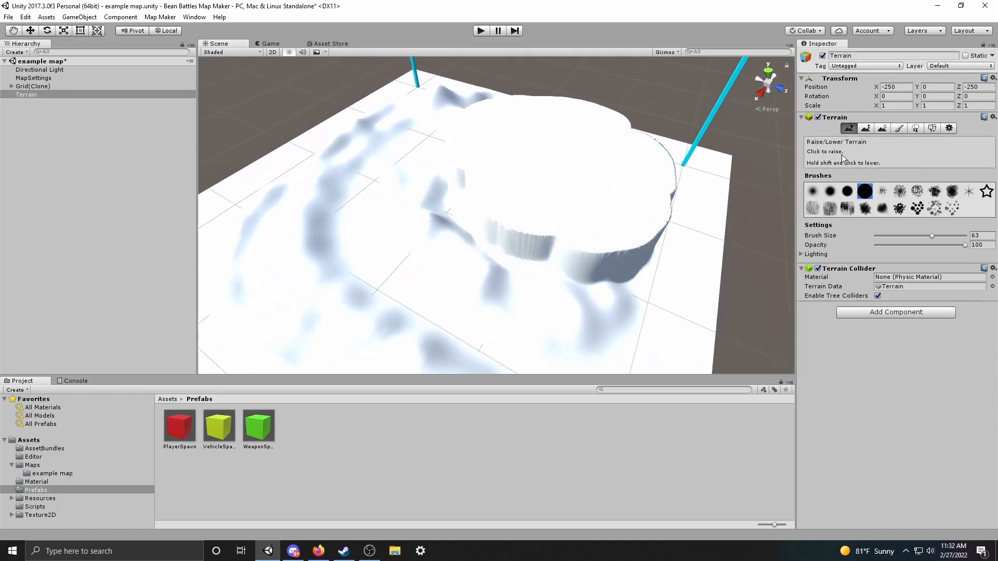
pyautogui.click(590, 287)
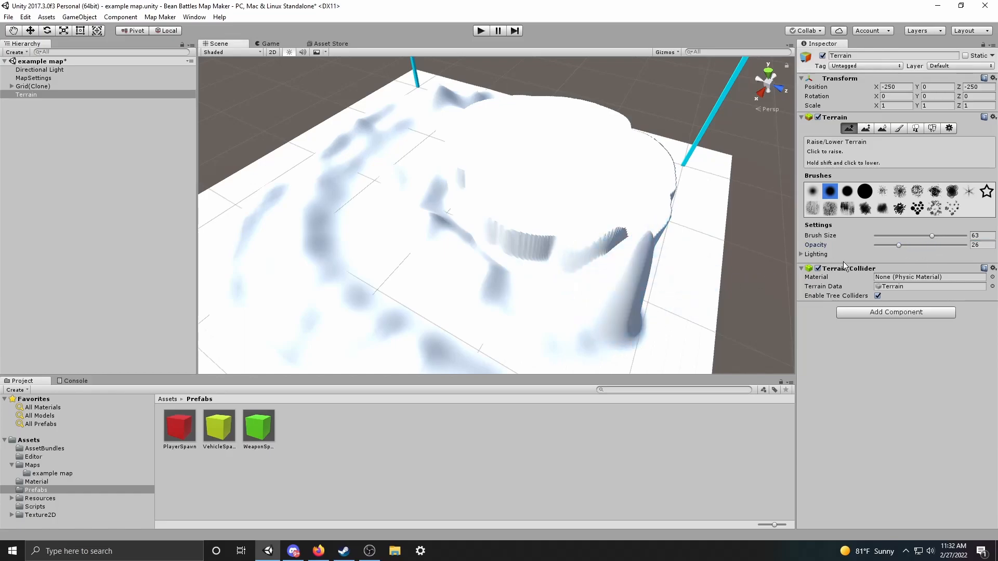
pyautogui.click(896, 246)
pyautogui.moveTo(932, 236); pyautogui.dragTo(929, 238)
pyautogui.moveTo(643, 302)
pyautogui.mouseDown()
pyautogui.moveTo(641, 272)
pyautogui.moveTo(620, 269)
pyautogui.moveTo(632, 259)
pyautogui.mouseUp()
pyautogui.keyDown('alt'); pyautogui.moveTo(598, 300); pyautogui.dragTo(735, 273); pyautogui.keyUp('alt')
pyautogui.moveTo(589, 292)
pyautogui.mouseDown()
pyautogui.moveTo(484, 240)
pyautogui.moveTo(421, 229)
pyautogui.mouseUp()
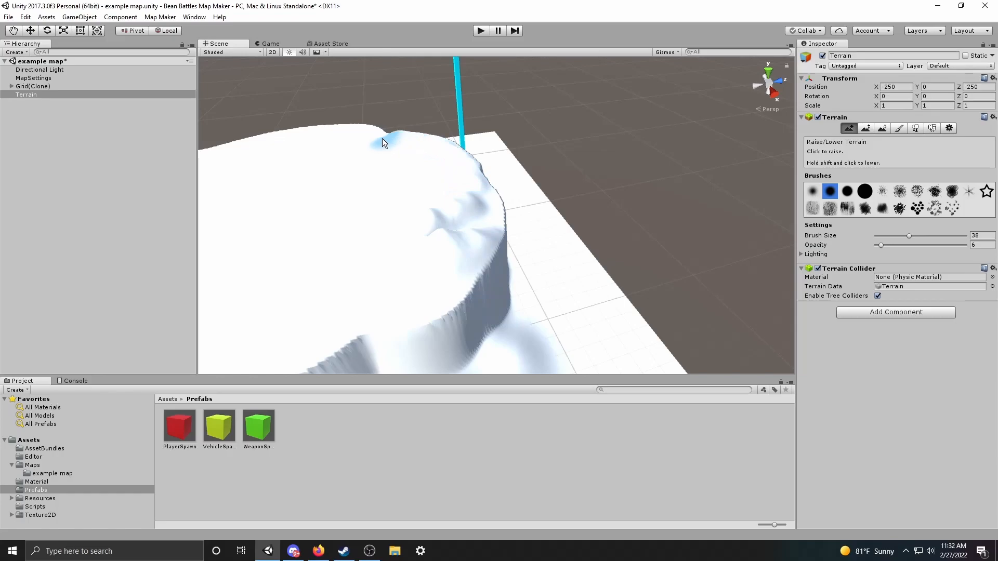
# Raise several steep ridges on the ground against the plateau's cliff side
pyautogui.moveTo(522, 349)
pyautogui.mouseDown()
pyautogui.moveTo(531, 317)
pyautogui.moveTo(513, 332)
pyautogui.moveTo(522, 307)
pyautogui.mouseUp()
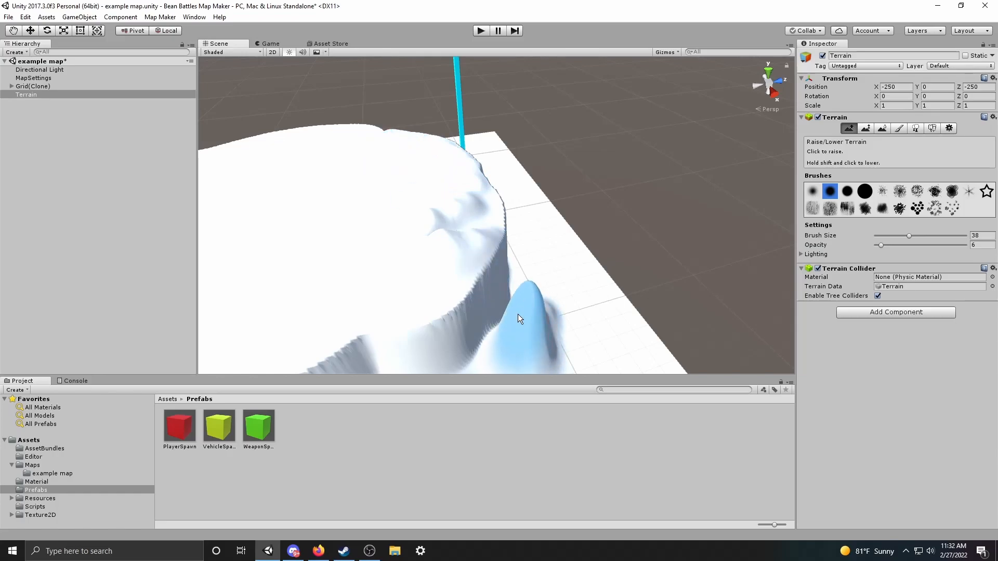
pyautogui.scroll(-5, 492, 328)
pyautogui.moveTo(492, 339); pyautogui.dragTo(466, 277)
pyautogui.scroll(2, 444, 310)
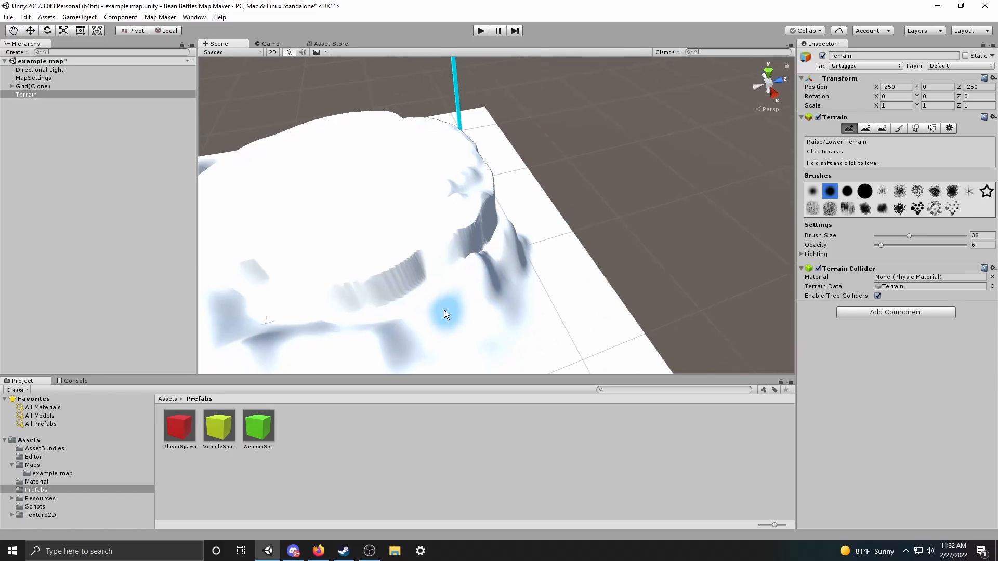
pyautogui.moveTo(444, 310)
pyautogui.mouseDown()
pyautogui.moveTo(410, 286)
pyautogui.moveTo(453, 279)
pyautogui.moveTo(416, 272)
pyautogui.moveTo(467, 285)
pyautogui.mouseUp()
pyautogui.moveTo(467, 285); pyautogui.dragTo(546, 317, button='right')
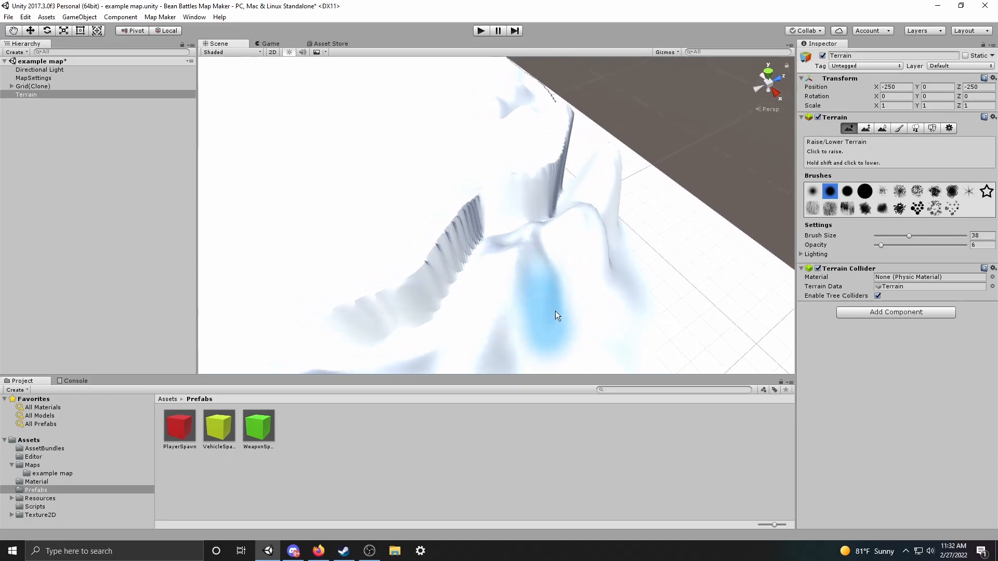
# Smooth the jagged cliff edge and the bumps on the plateau's rim with Smooth Height
pyautogui.click(866, 129)
pyautogui.click(882, 128)
pyautogui.moveTo(497, 210)
pyautogui.mouseDown()
pyautogui.moveTo(467, 229)
pyautogui.moveTo(492, 244)
pyautogui.moveTo(566, 155)
pyautogui.mouseUp()
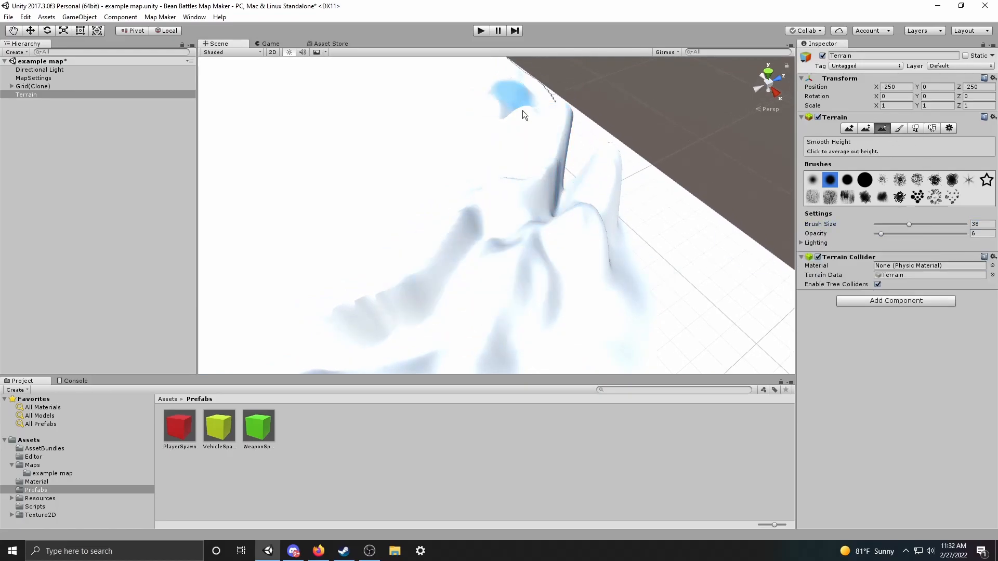
pyautogui.moveTo(556, 252)
pyautogui.mouseDown(button='right')
pyautogui.moveTo(456, 252)
pyautogui.moveTo(433, 274)
pyautogui.moveTo(379, 279)
pyautogui.moveTo(469, 262)
pyautogui.moveTo(404, 330)
pyautogui.moveTo(421, 331)
pyautogui.moveTo(499, 286)
pyautogui.mouseUp(button='right')
# Add GrassRockyAlbedo as the terrain's base paint texture
pyautogui.click(903, 128)
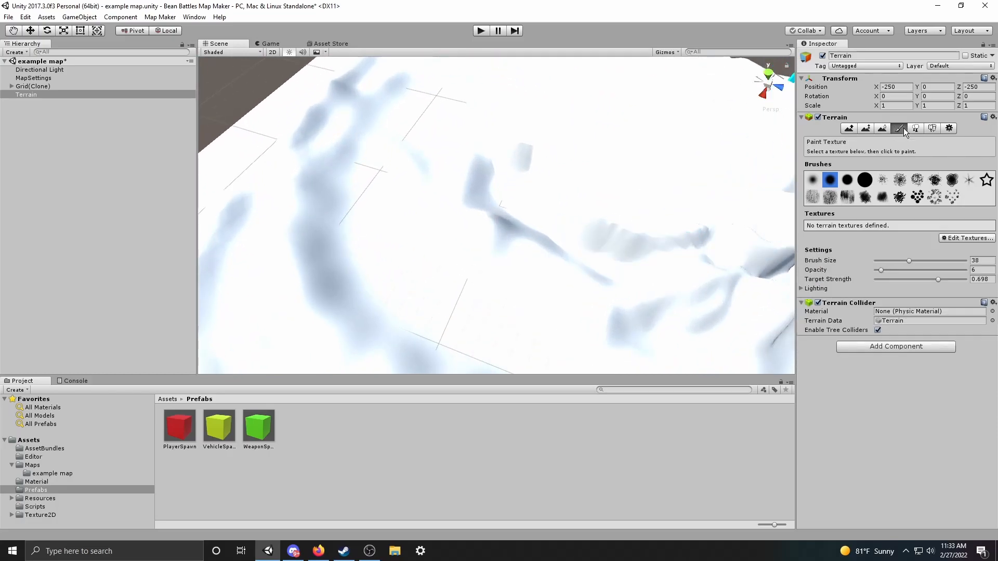
pyautogui.press('f')
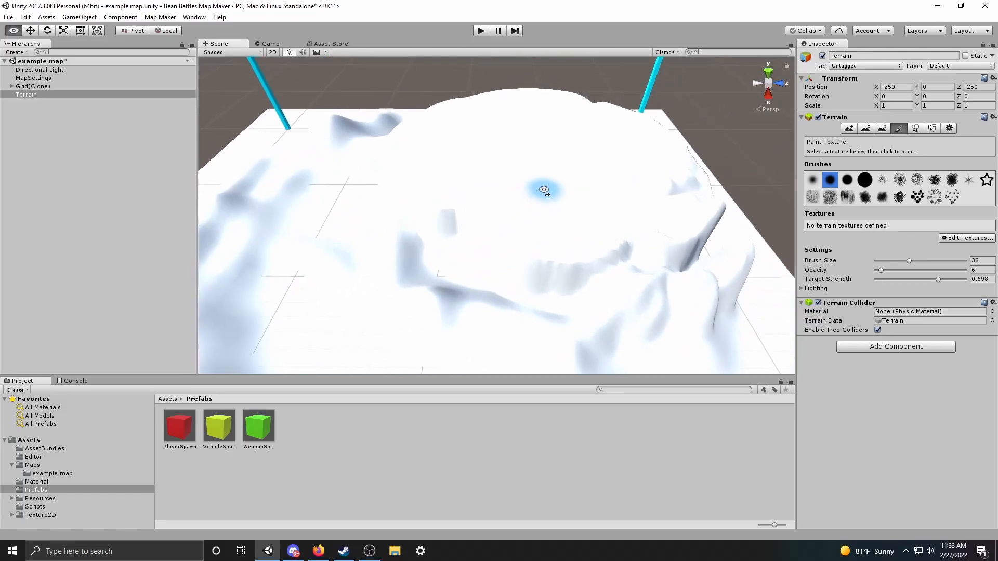
pyautogui.click(977, 240)
pyautogui.click(965, 240)
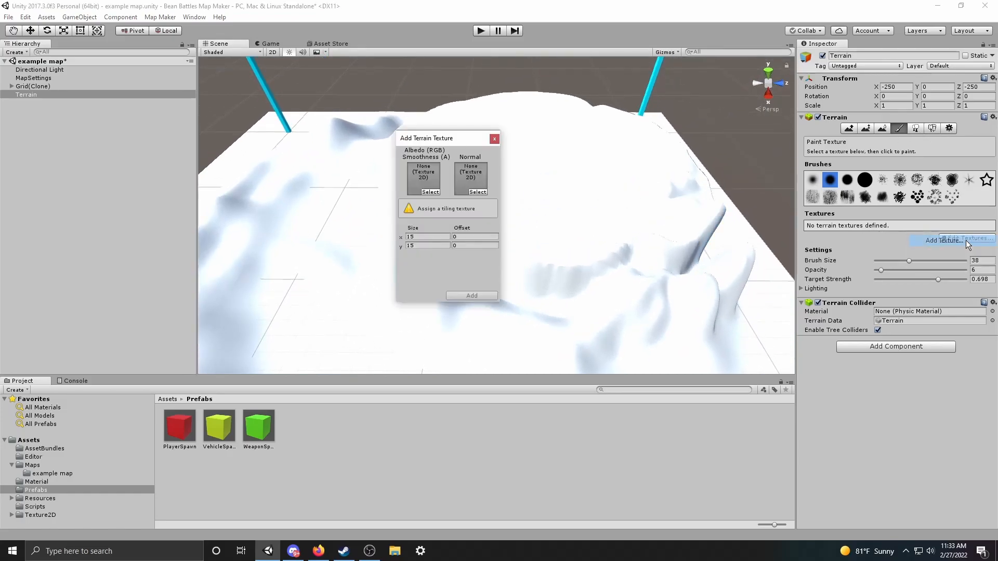
pyautogui.click(427, 192)
pyautogui.scroll(-5, 427, 208)
pyautogui.scroll(5, 431, 198)
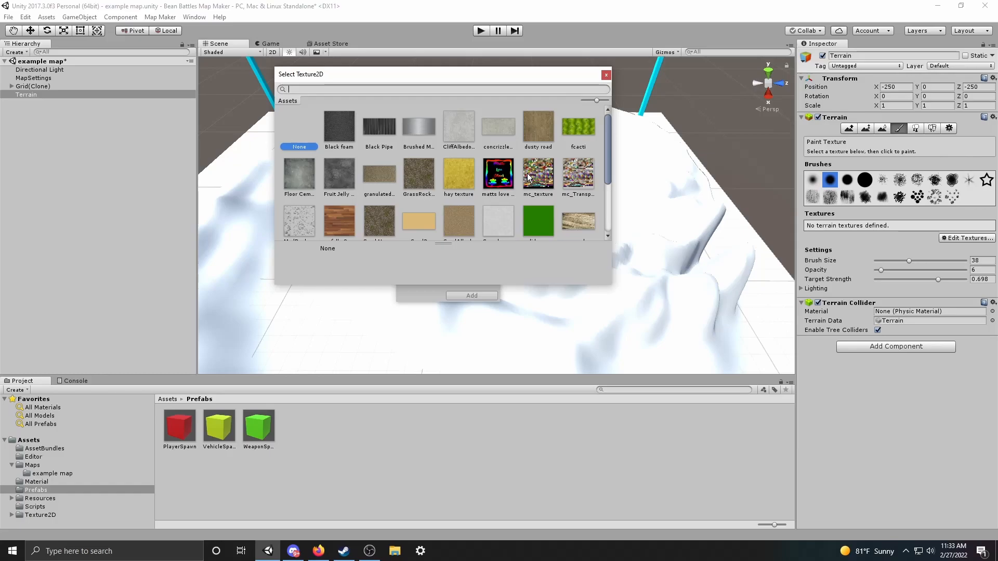
pyautogui.click(420, 176)
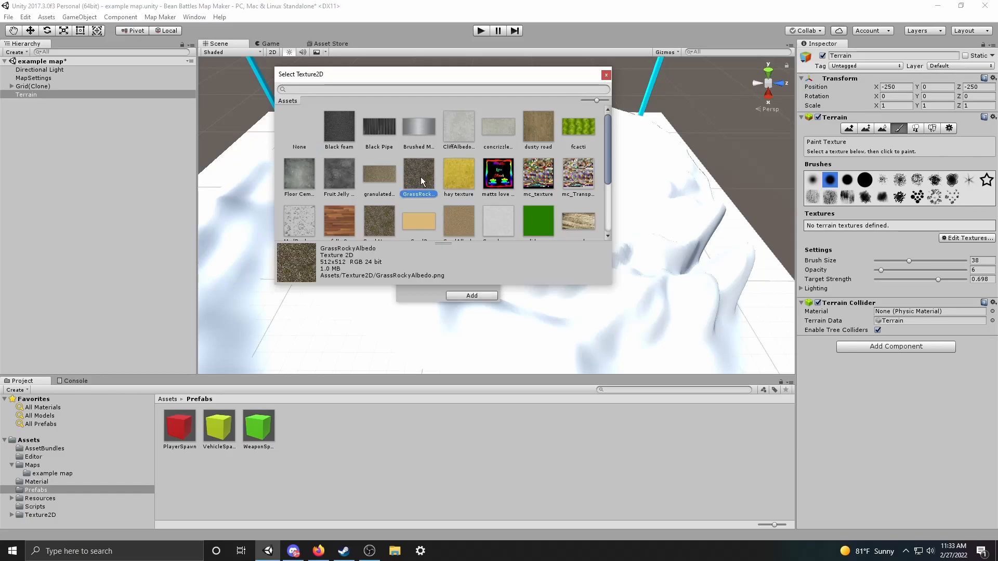
pyautogui.click(394, 175)
pyautogui.click(417, 185)
pyautogui.click(466, 294)
pyautogui.click(465, 293)
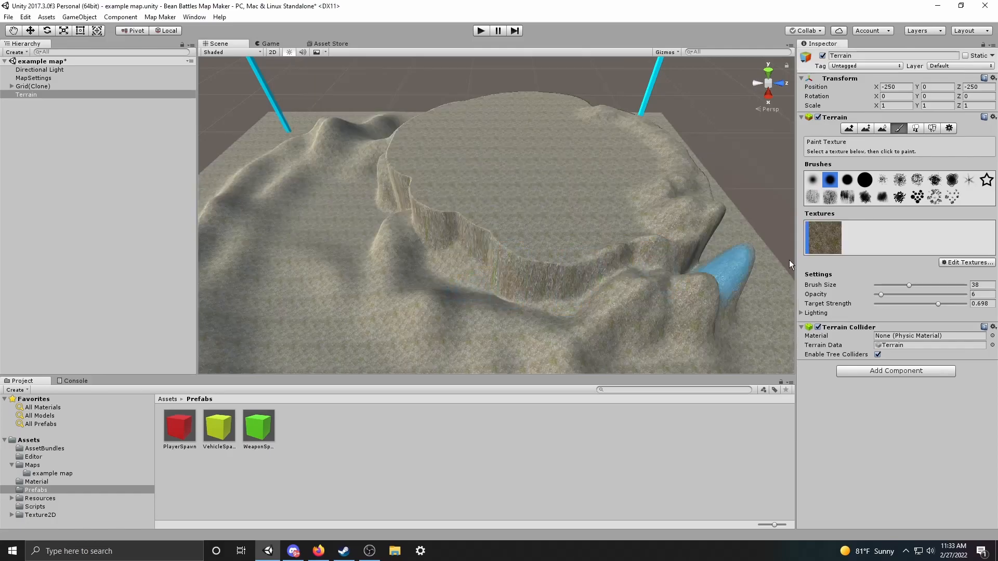
# Add SandAlbedo as a second terrain paint texture
pyautogui.click(956, 263)
pyautogui.click(954, 264)
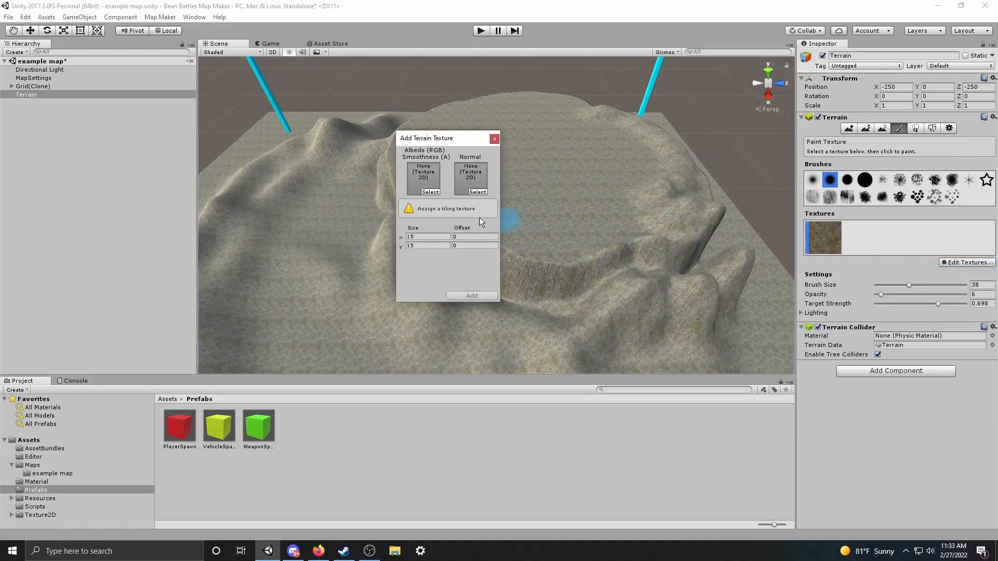
pyautogui.click(426, 192)
pyautogui.scroll(-1, 382, 207)
pyautogui.click(463, 190)
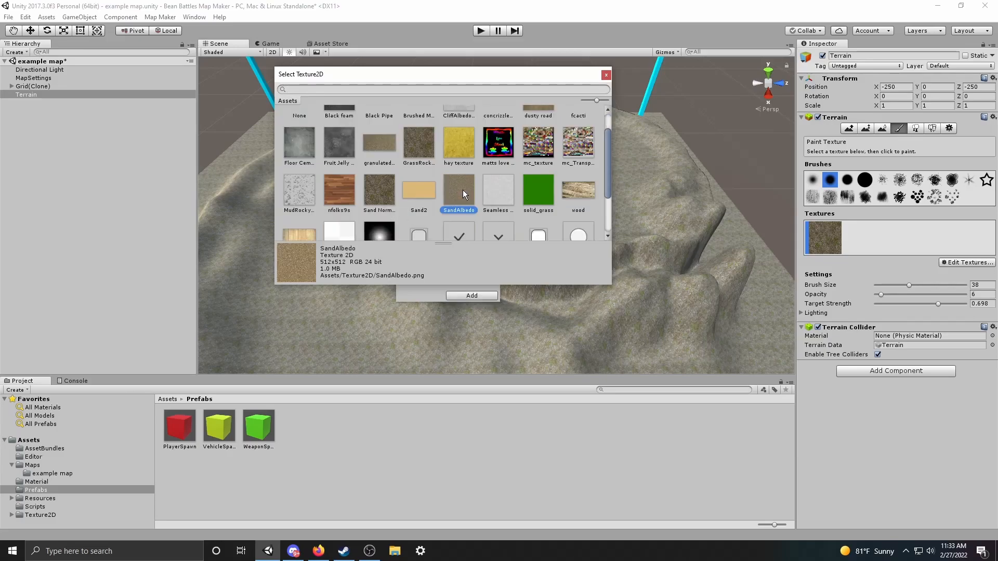
pyautogui.click(476, 297)
pyautogui.click(474, 296)
# Add the dusty road texture as the terrain's third paint texture
pyautogui.click(959, 262)
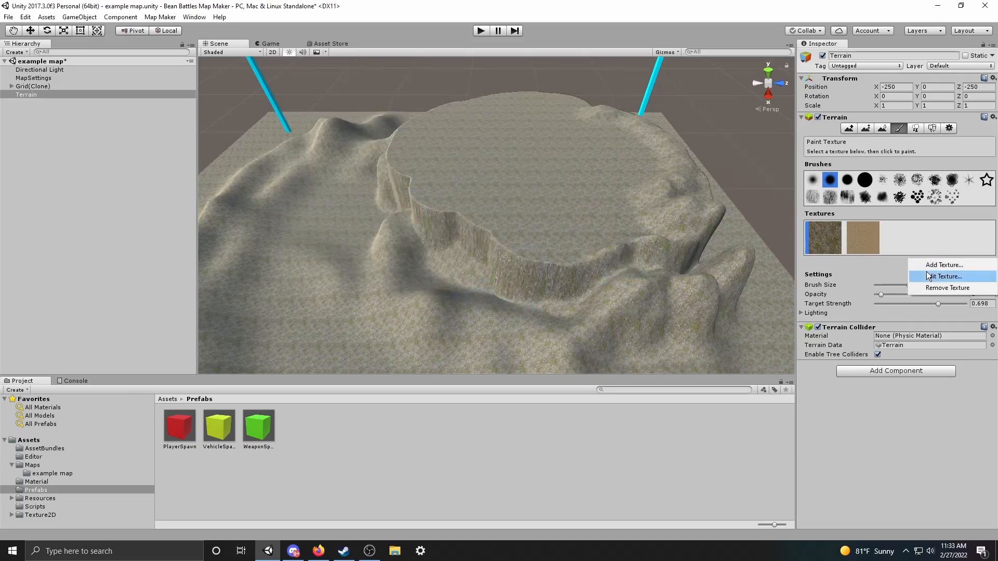
pyautogui.click(942, 262)
pyautogui.click(423, 193)
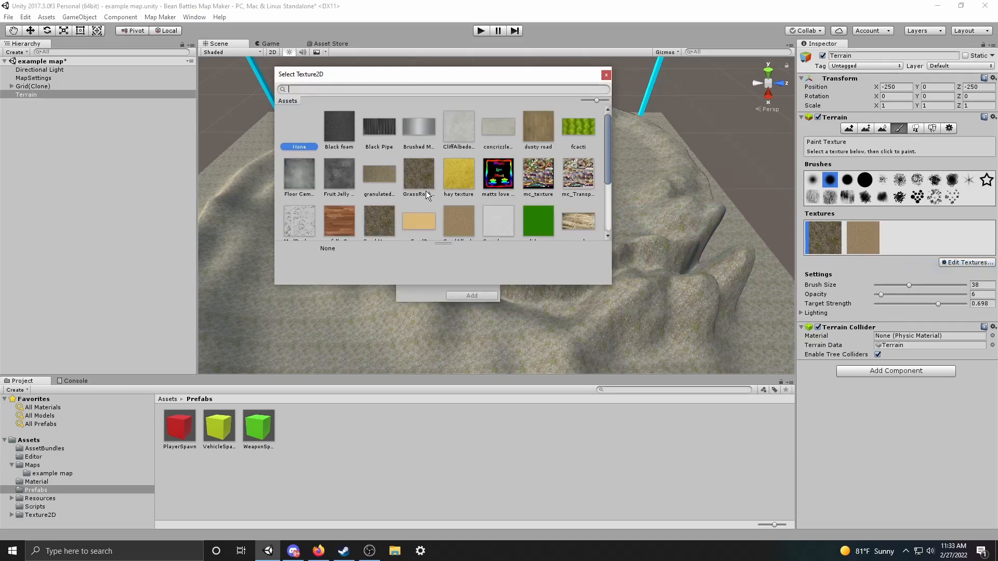
pyautogui.click(499, 156)
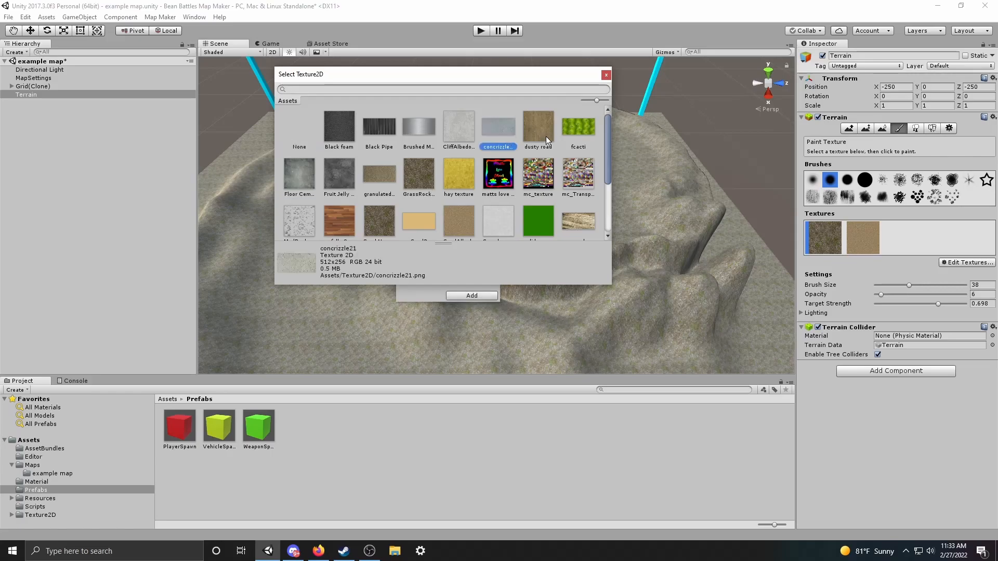
pyautogui.click(546, 138)
pyautogui.click(468, 295)
pyautogui.click(471, 295)
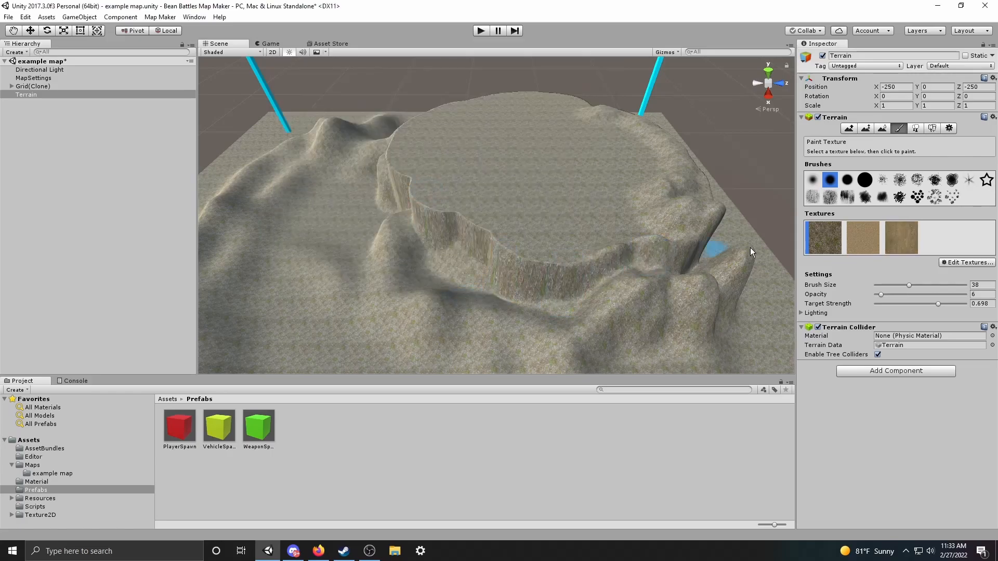
# Open the base GrassRockyAlbedo terrain texture for editing and set its tiling size to 100 in both x and y
pyautogui.moveTo(671, 285); pyautogui.dragTo(507, 251, button='right')
pyautogui.press('w')
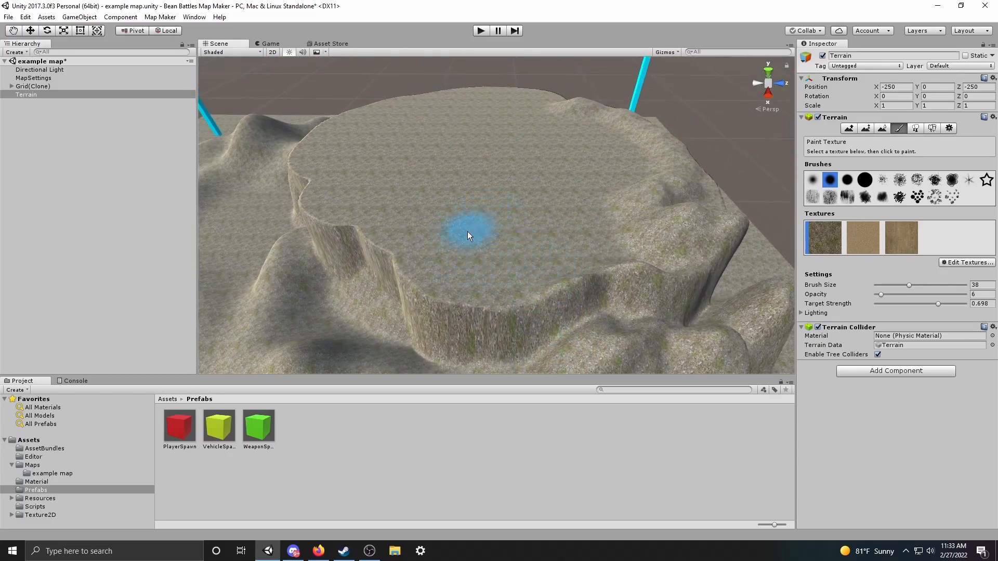
pyautogui.moveTo(488, 205); pyautogui.dragTo(597, 205, button='right')
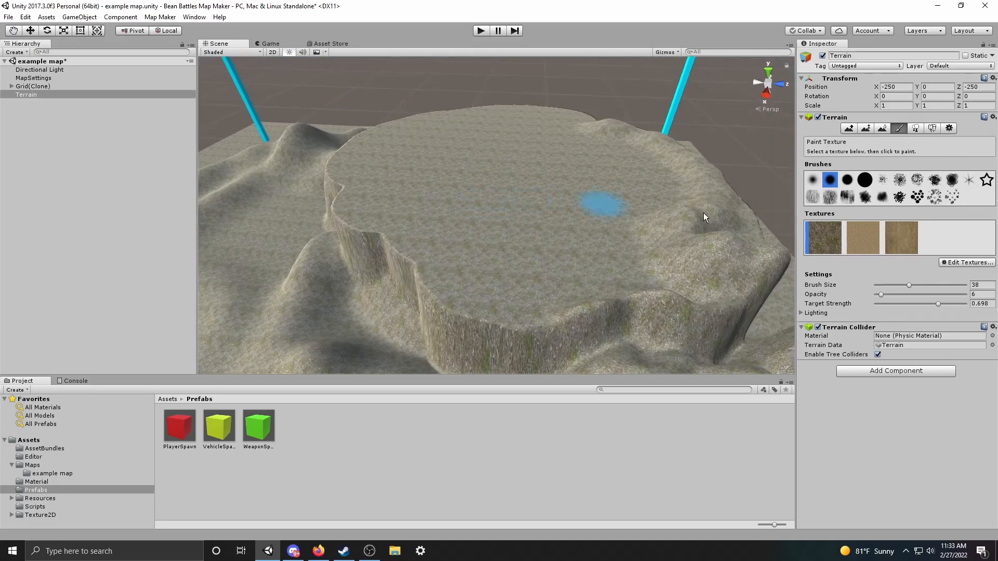
pyautogui.click(832, 233)
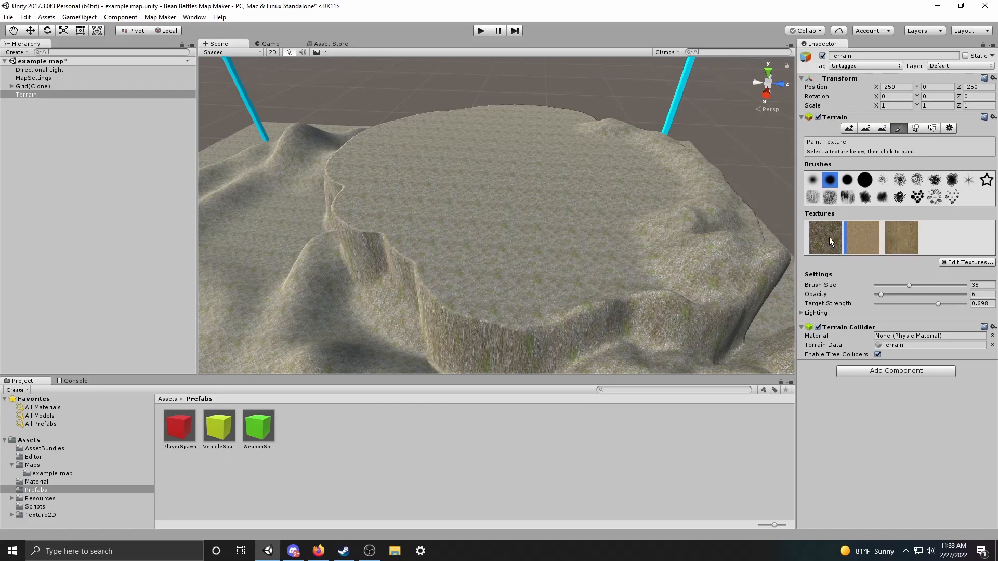
pyautogui.click(988, 263)
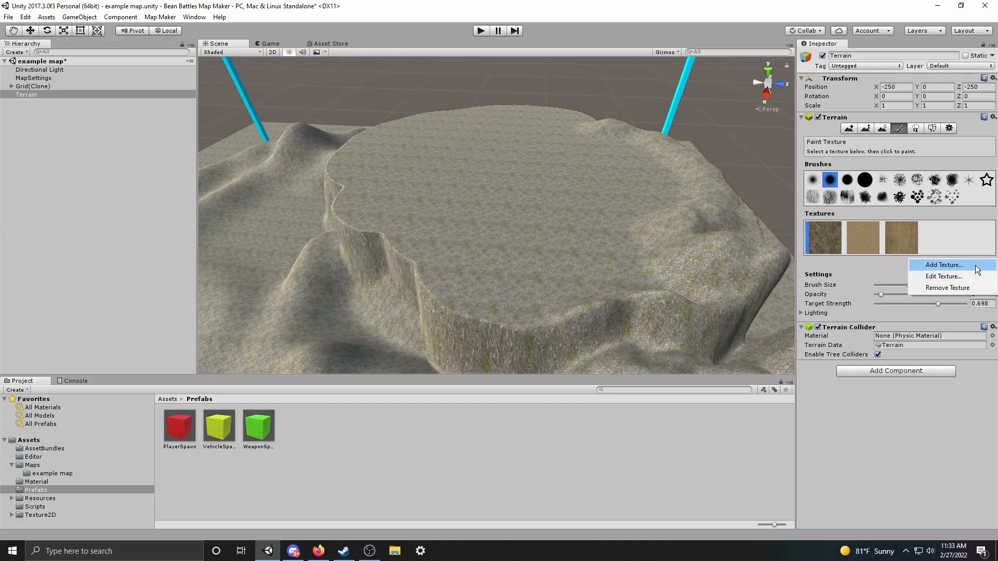
pyautogui.click(965, 280)
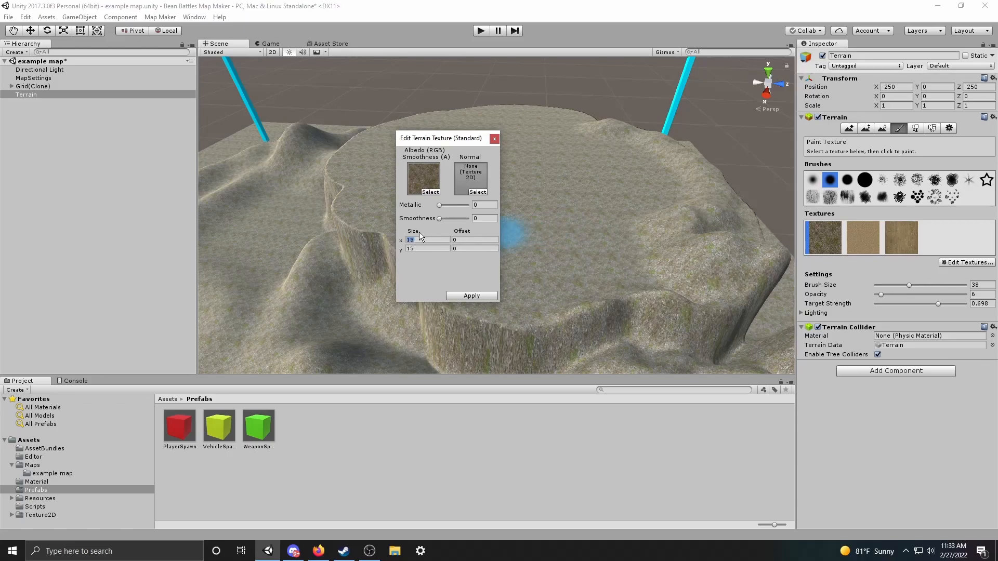
pyautogui.write('100')
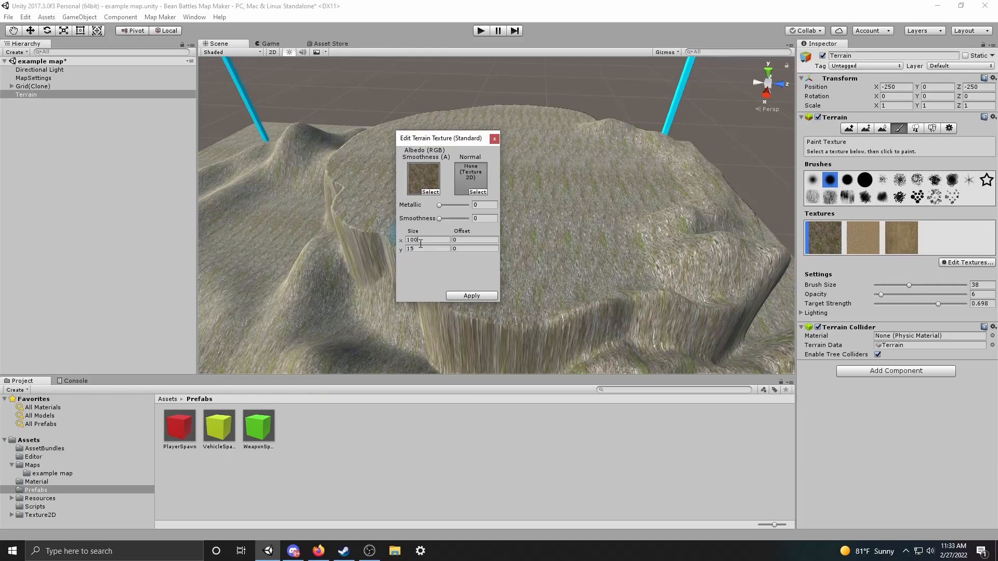
pyautogui.write('100')
pyautogui.keyDown('alt'); pyautogui.moveTo(618, 260); pyautogui.dragTo(585, 302); pyautogui.keyUp('alt')
pyautogui.press('w')
pyautogui.moveTo(586, 302); pyautogui.dragTo(618, 305, button='right')
# Set the GrassRockyAlbedo texture's tiling size to 50 in both x and y
pyautogui.click(422, 240)
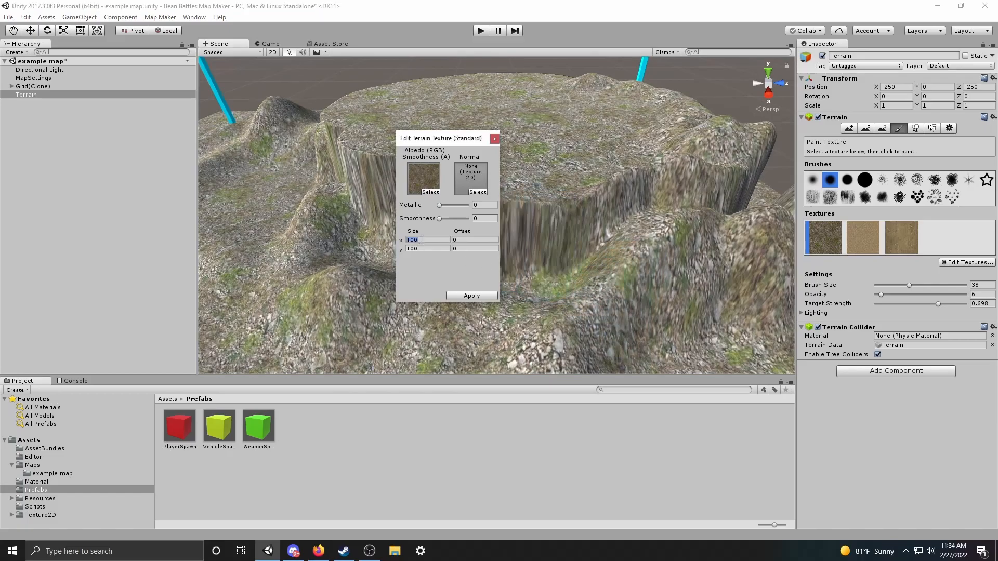
pyautogui.write('50')
pyautogui.click(420, 248)
pyautogui.write('50')
pyautogui.keyDown('alt'); pyautogui.moveTo(620, 249); pyautogui.dragTo(420, 255); pyautogui.keyUp('alt')
# Set the GrassRockyAlbedo texture's tiling size to 25 in both x and y and apply it
pyautogui.click(420, 241)
pyautogui.write('25')
pyautogui.click(420, 250)
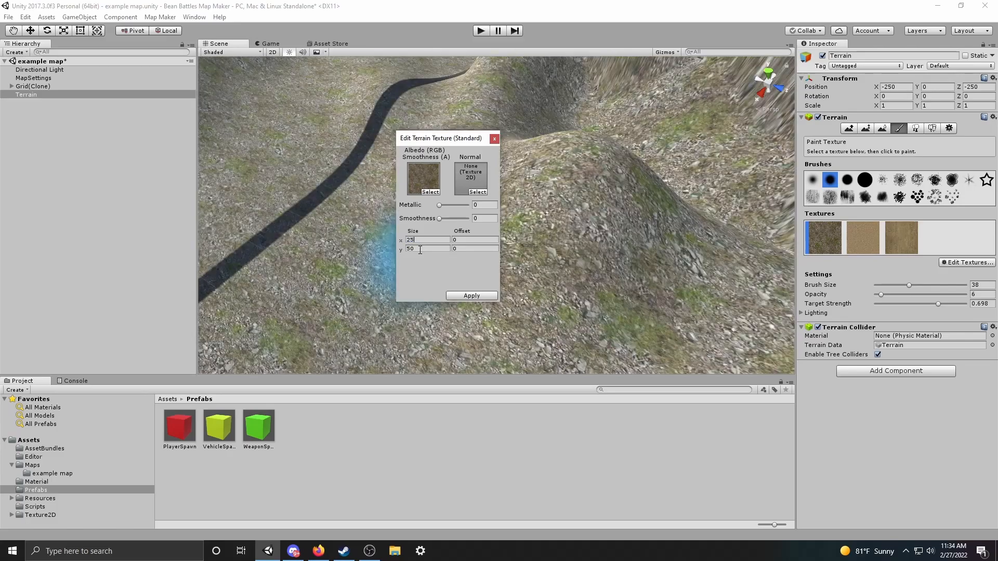
pyautogui.write('25')
pyautogui.scroll(-5, 615, 288)
pyautogui.keyDown('alt'); pyautogui.moveTo(563, 276); pyautogui.dragTo(667, 243); pyautogui.keyUp('alt')
pyautogui.press('w')
pyautogui.moveTo(667, 242); pyautogui.dragTo(512, 266, button='right')
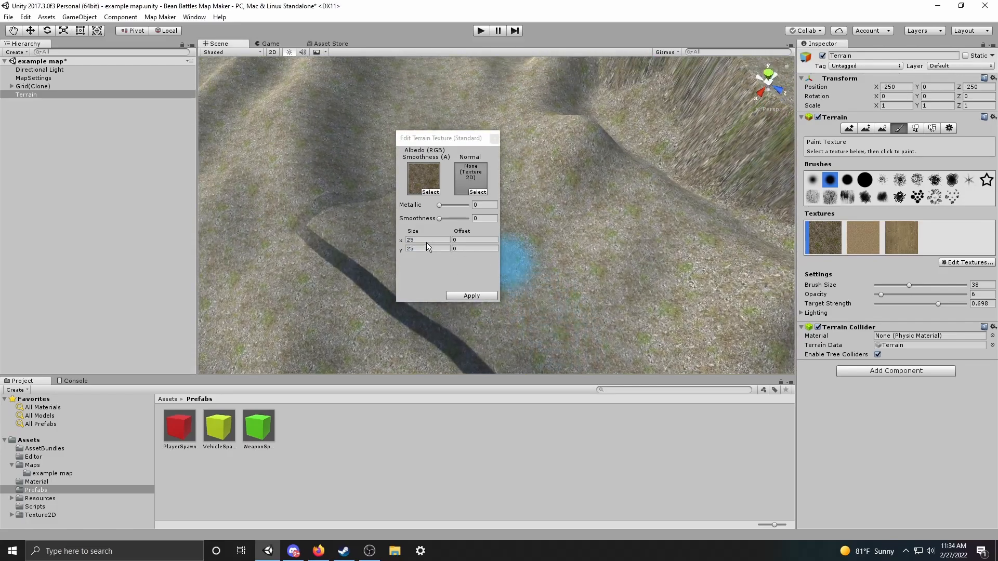
pyautogui.click(475, 296)
pyautogui.scroll(-10, 467, 290)
# Edit the SandAlbedo terrain texture's tiling size and apply the change
pyautogui.click(856, 248)
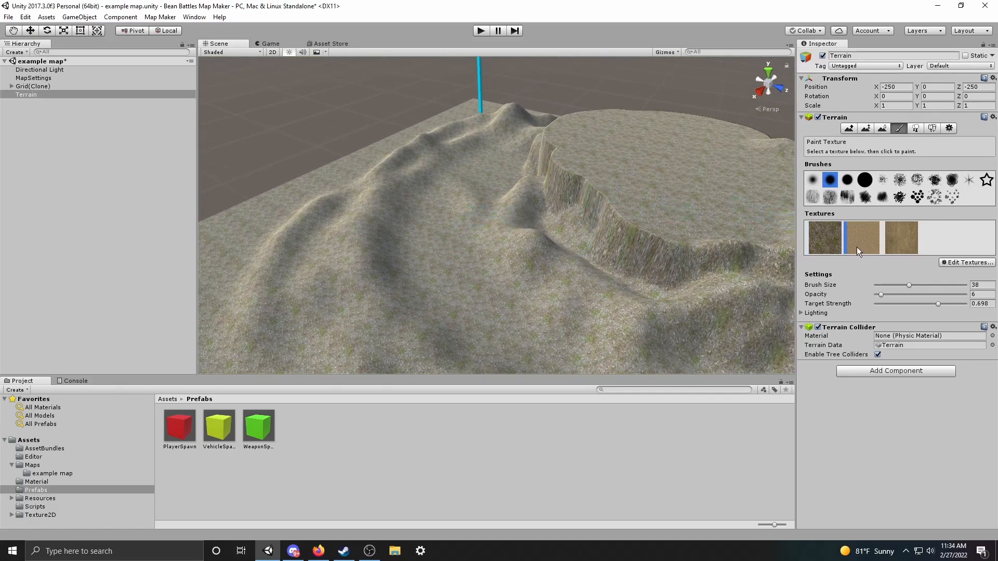
pyautogui.click(967, 262)
pyautogui.click(930, 274)
pyautogui.click(421, 240)
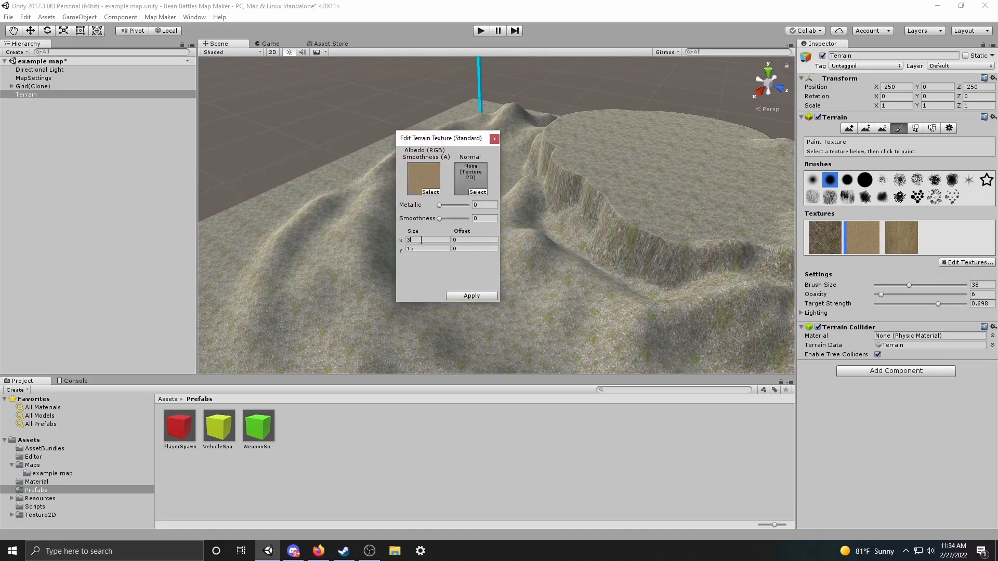
pyautogui.click(476, 297)
# Paint SandAlbedo across the plateau's flat top and cliff edge with the soft round brush at size 38
pyautogui.click(821, 239)
pyautogui.click(869, 245)
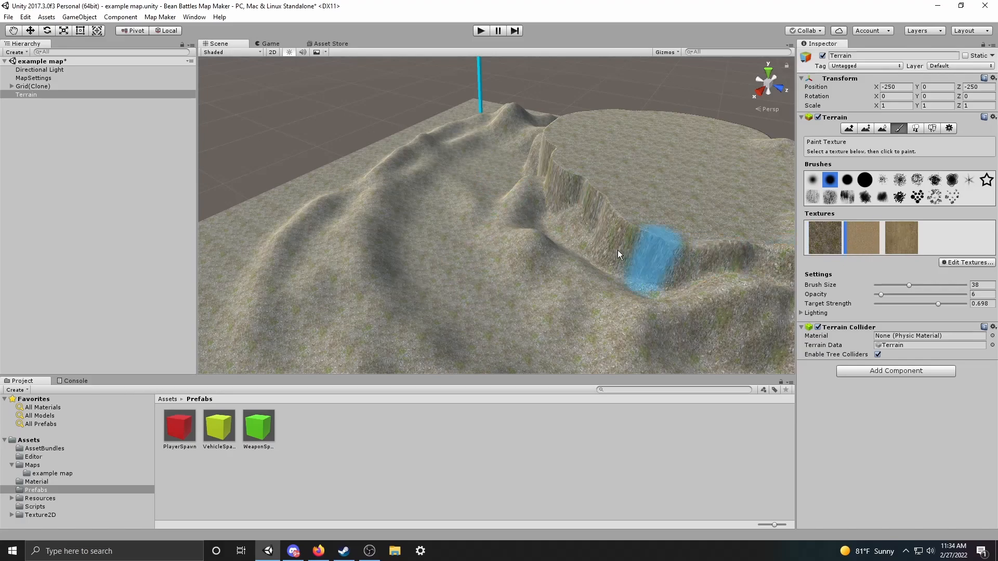
pyautogui.moveTo(627, 254); pyautogui.dragTo(720, 242, button='right')
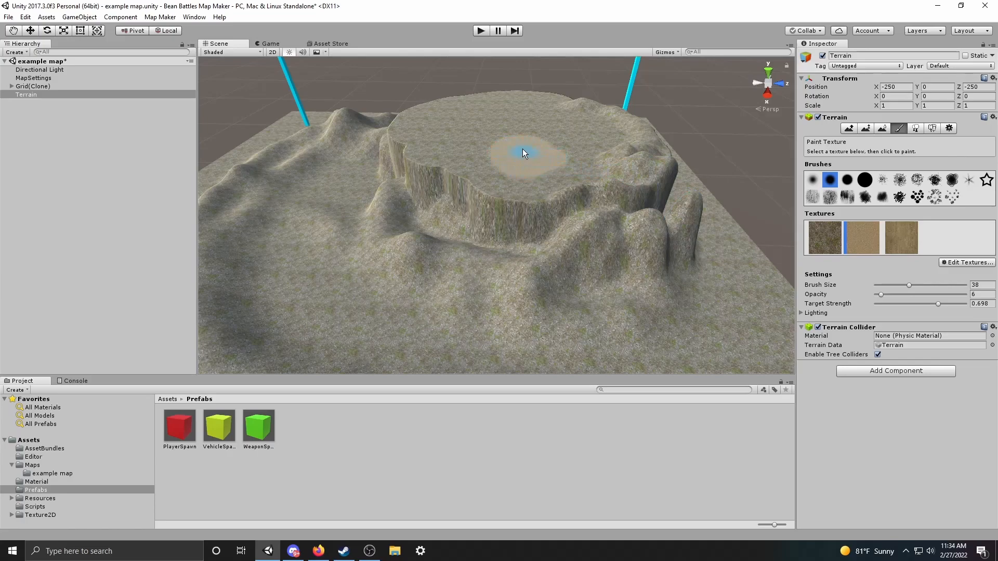
pyautogui.moveTo(538, 142)
pyautogui.mouseDown()
pyautogui.moveTo(497, 173)
pyautogui.moveTo(508, 189)
pyautogui.moveTo(444, 163)
pyautogui.moveTo(433, 135)
pyautogui.moveTo(550, 158)
pyautogui.moveTo(491, 273)
pyautogui.moveTo(512, 254)
pyautogui.mouseUp()
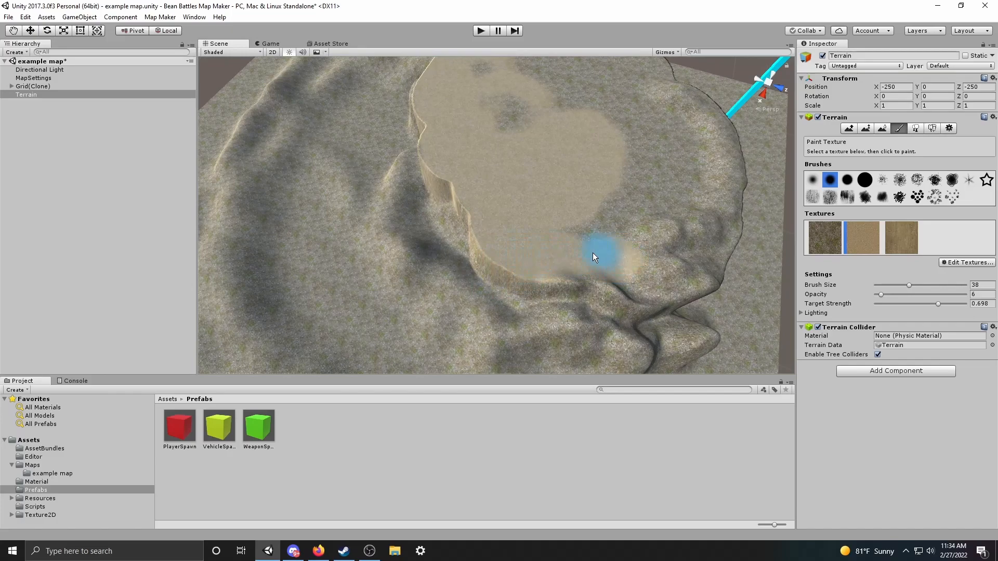
pyautogui.keyDown('alt'); pyautogui.moveTo(516, 95); pyautogui.dragTo(472, 127); pyautogui.keyUp('alt')
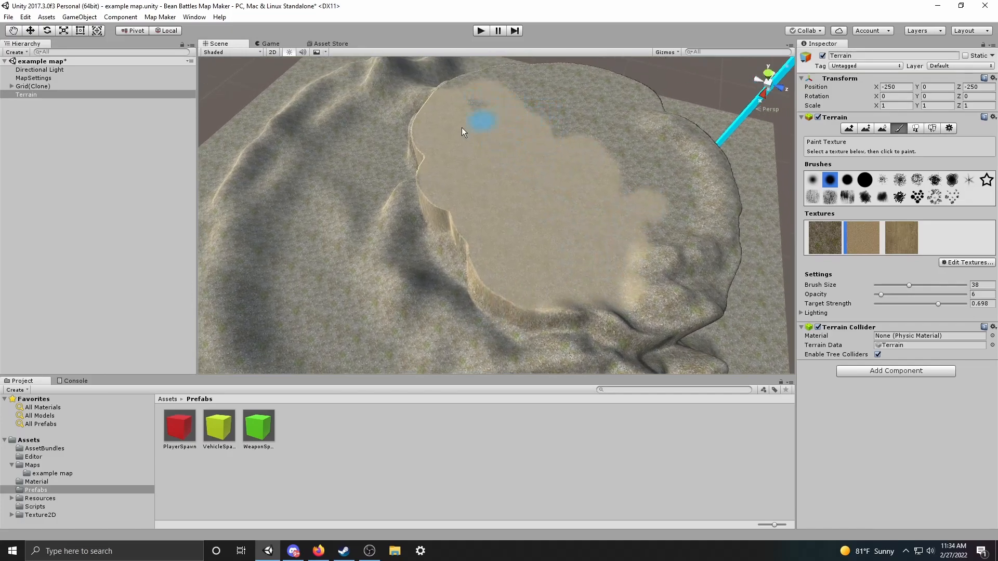
pyautogui.moveTo(458, 93); pyautogui.dragTo(580, 130)
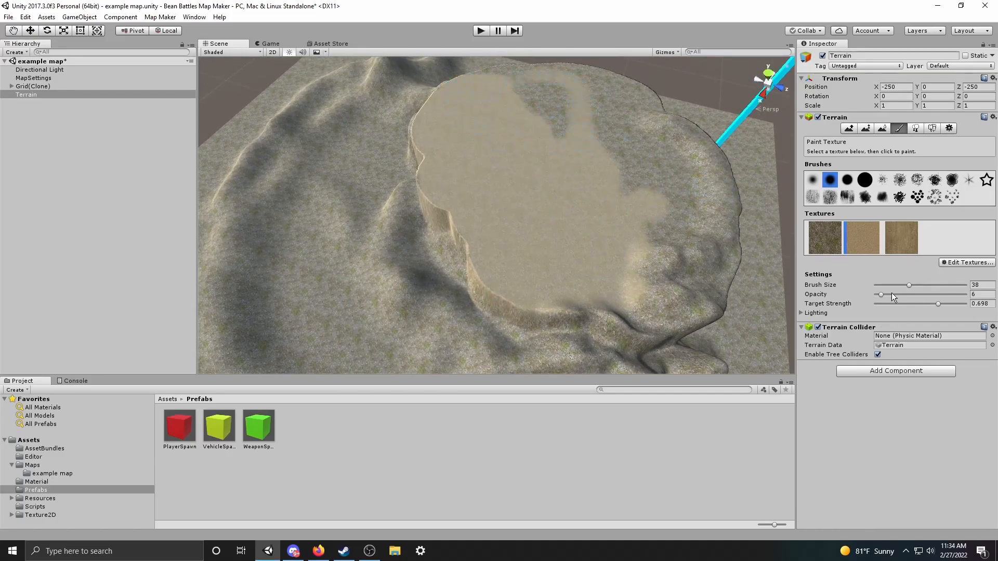
# Set the brush size to 51 and cover the rest of the plateau top and its bumpy rim with SandAlbedo
pyautogui.moveTo(909, 285); pyautogui.dragTo(919, 285)
pyautogui.moveTo(641, 281)
pyautogui.mouseDown()
pyautogui.moveTo(683, 284)
pyautogui.moveTo(687, 244)
pyautogui.moveTo(644, 160)
pyautogui.moveTo(615, 161)
pyautogui.moveTo(579, 104)
pyautogui.moveTo(501, 78)
pyautogui.moveTo(614, 91)
pyautogui.mouseUp()
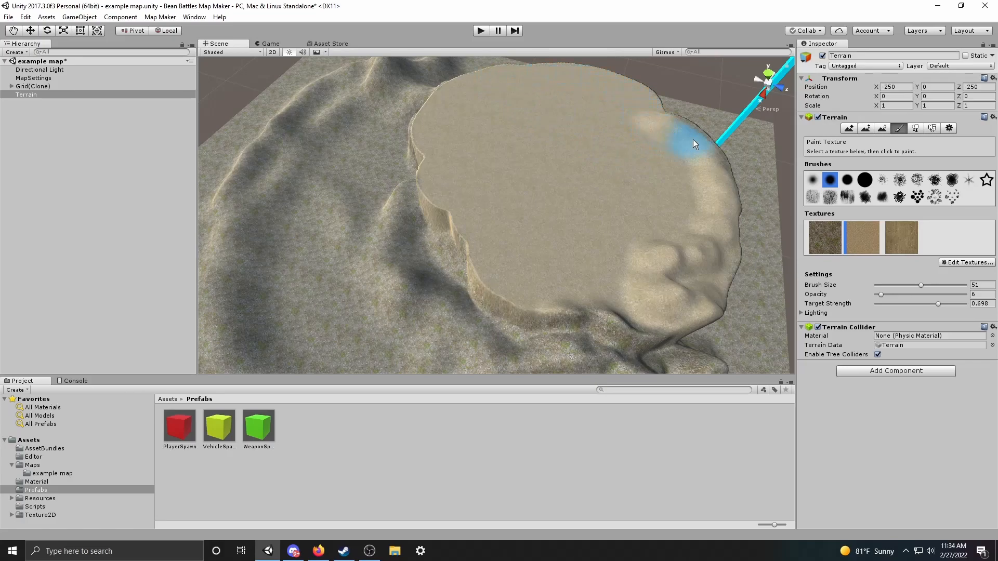
pyautogui.moveTo(719, 198)
pyautogui.mouseDown()
pyautogui.moveTo(675, 301)
pyautogui.moveTo(602, 310)
pyautogui.moveTo(510, 270)
pyautogui.moveTo(472, 265)
pyautogui.moveTo(429, 180)
pyautogui.mouseUp()
pyautogui.moveTo(420, 148); pyautogui.dragTo(717, 233, button='right')
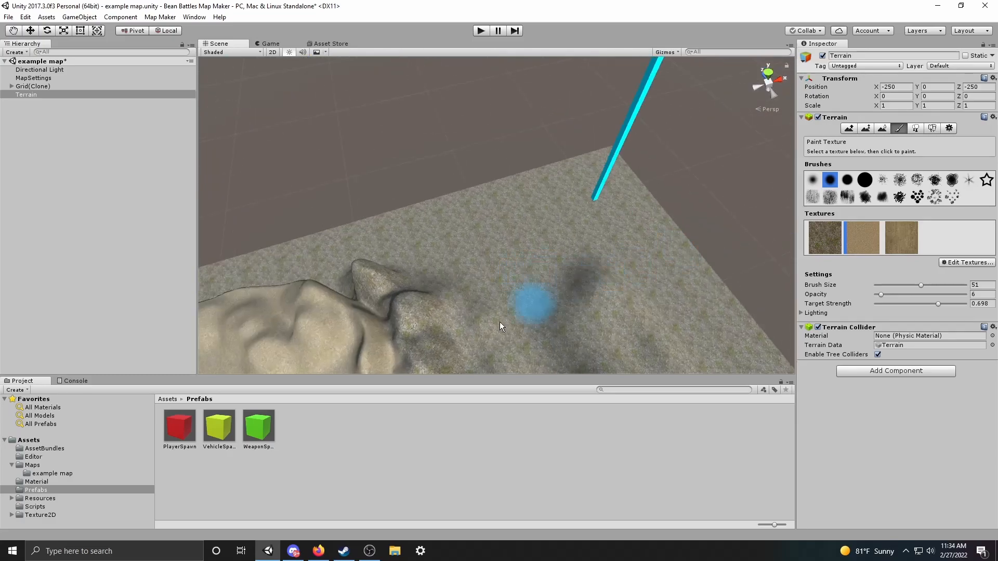
# Look through the project's Texture2D and Material folders, including the Wood Plank texture's import settings
pyautogui.click(60, 516)
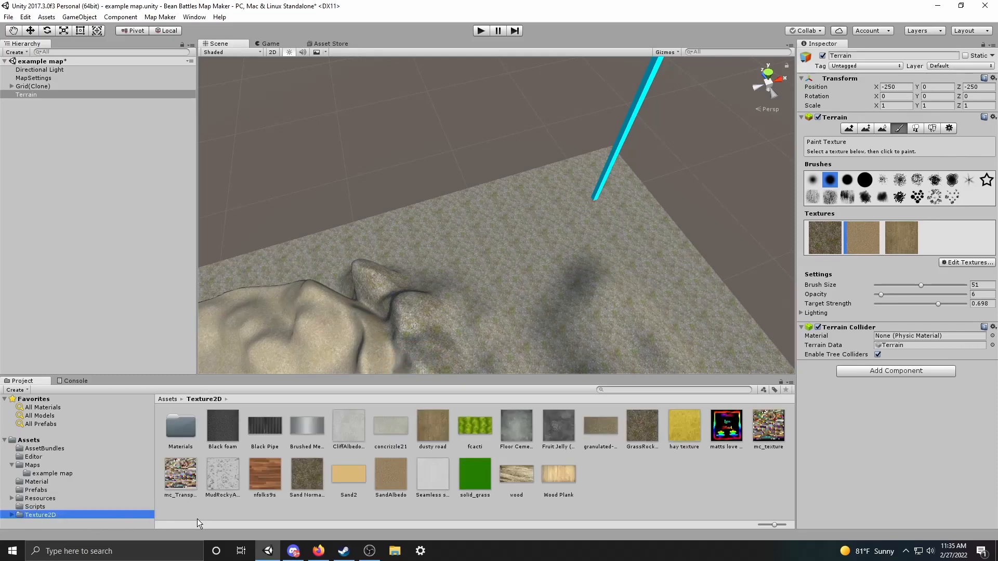
pyautogui.click(396, 546)
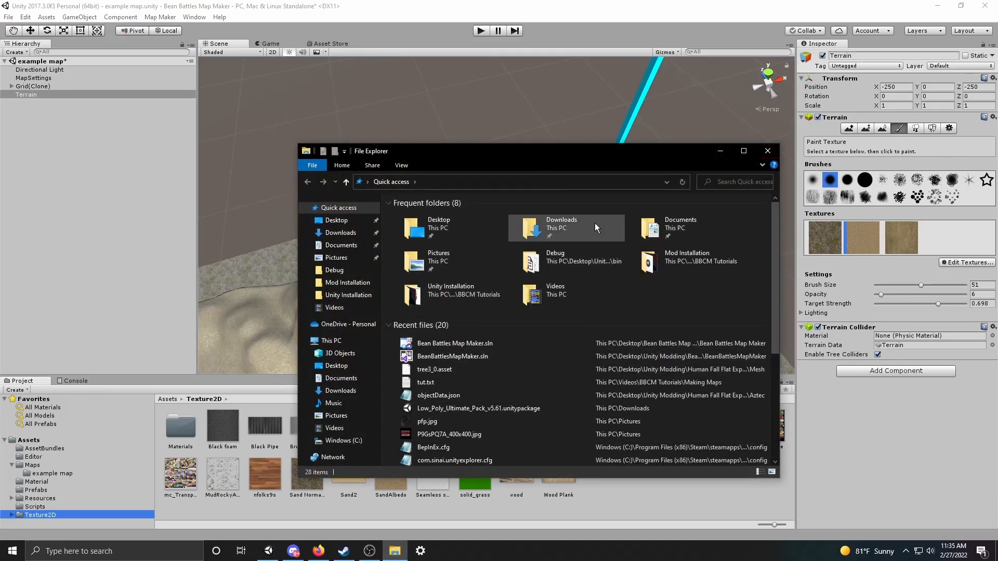
pyautogui.click(766, 151)
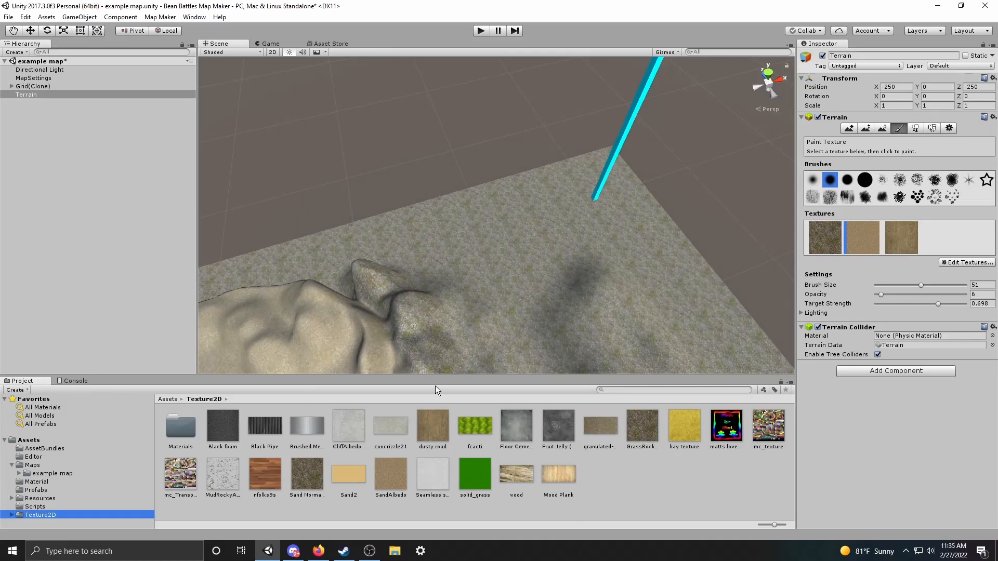
pyautogui.click(552, 470)
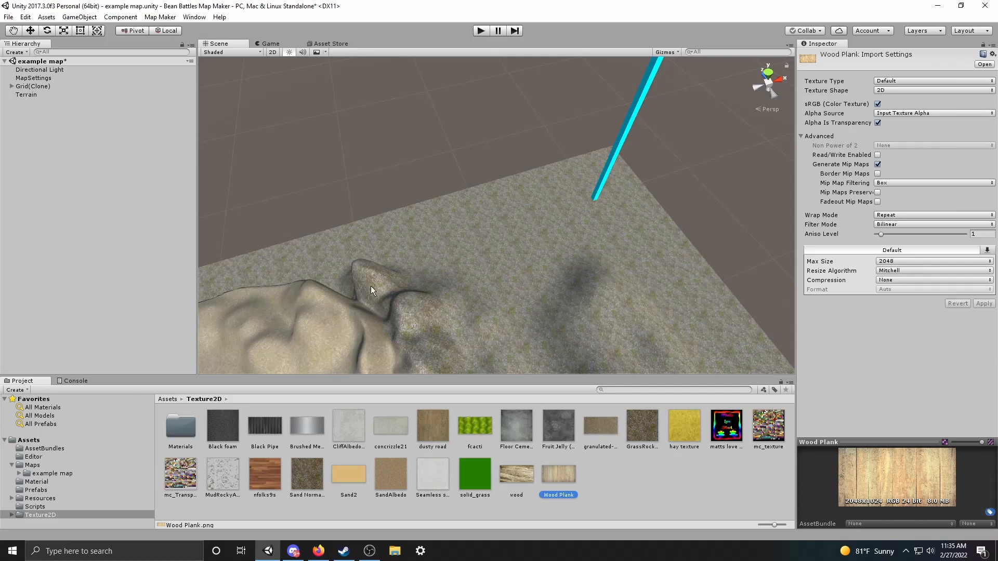
pyautogui.click(60, 483)
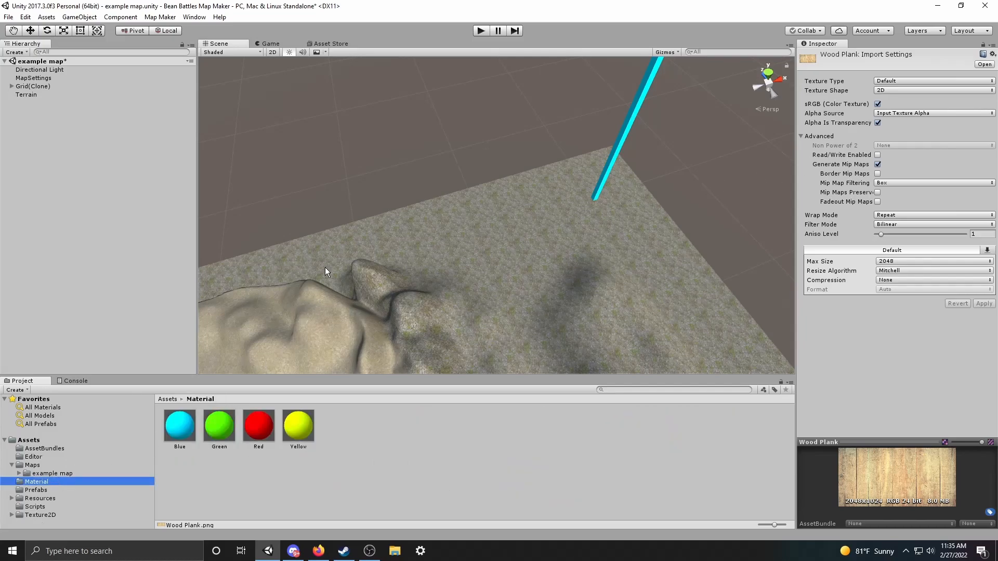
# Reselect the terrain and paint a dusty road path across the lower ground to the plateau's cliff at brush size 24
pyautogui.click(448, 241)
pyautogui.moveTo(668, 278); pyautogui.dragTo(473, 318, button='right')
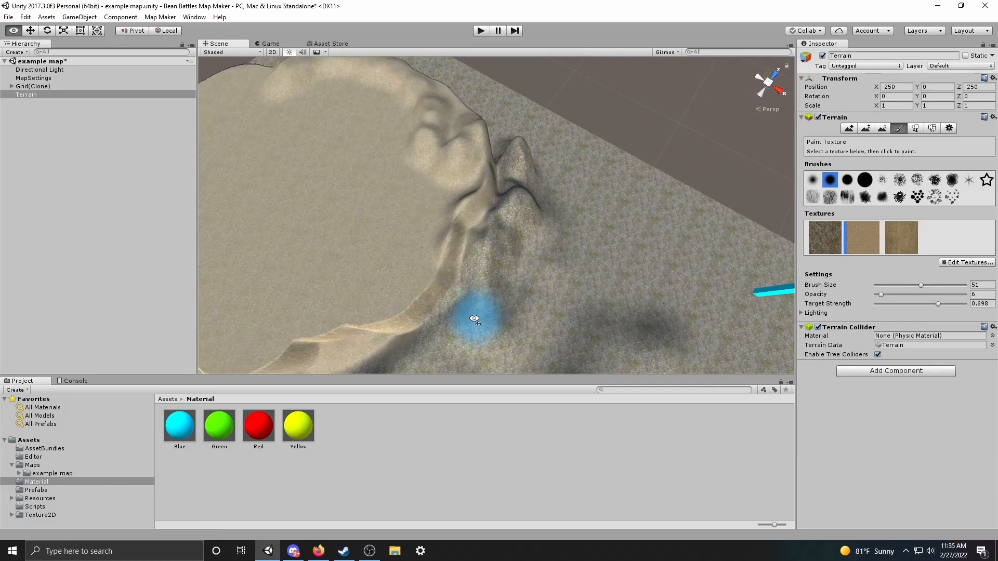
pyautogui.moveTo(488, 234); pyautogui.dragTo(463, 281, button='right')
pyautogui.click(893, 241)
pyautogui.moveTo(665, 259); pyautogui.dragTo(509, 304, button='right')
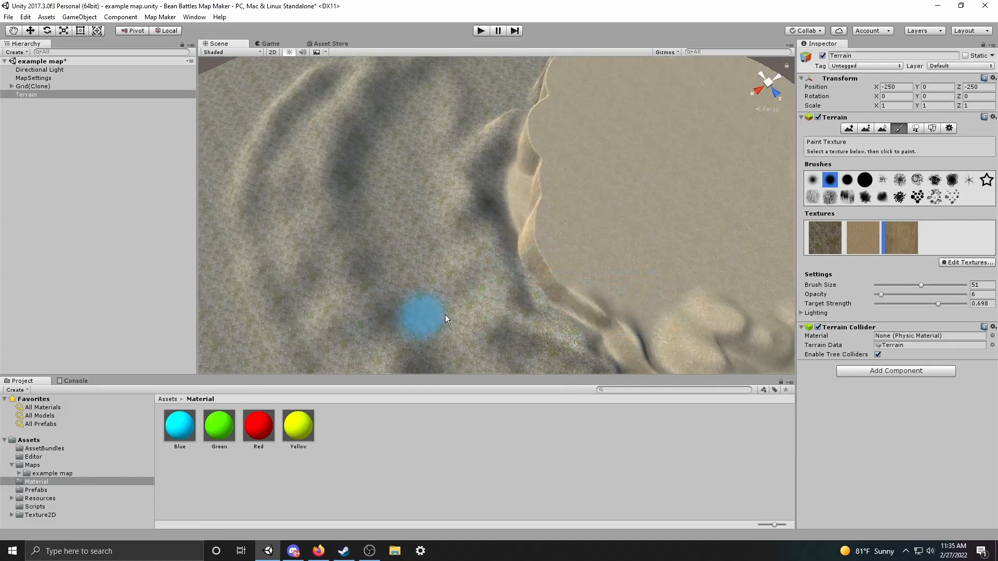
pyautogui.moveTo(903, 285); pyautogui.dragTo(896, 285)
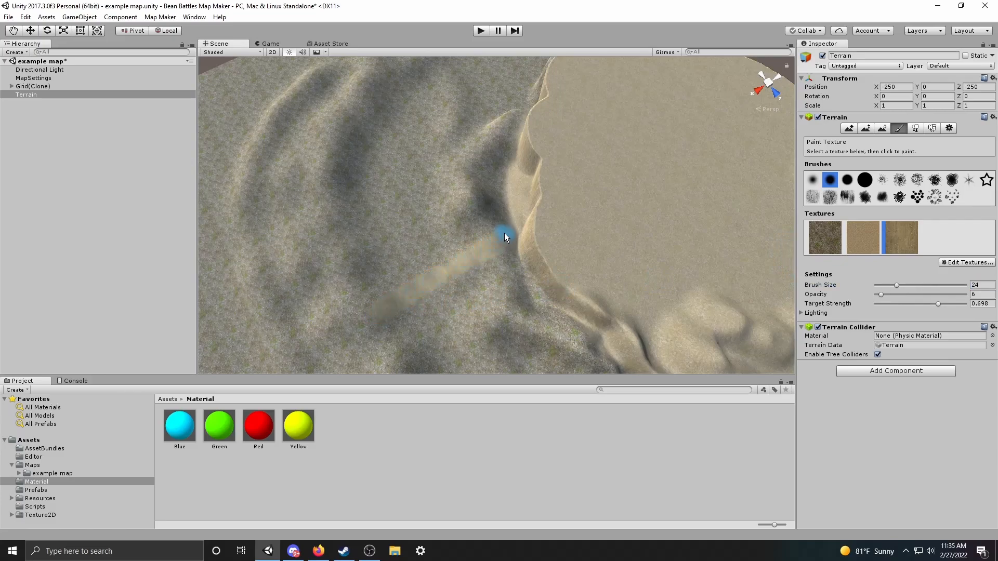
# Extend the dusty road path in a winding course between the hills and out towards the map's edges
pyautogui.moveTo(499, 94)
pyautogui.mouseDown(button='right')
pyautogui.moveTo(385, 240)
pyautogui.moveTo(420, 216)
pyautogui.mouseUp(button='right')
pyautogui.moveTo(514, 74); pyautogui.dragTo(522, 148, button='right')
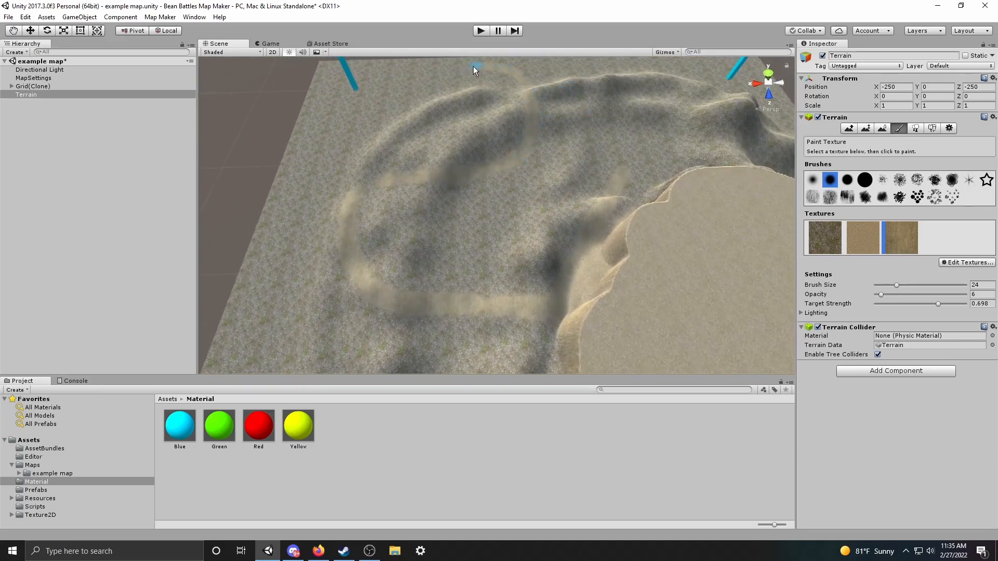
pyautogui.moveTo(410, 128); pyautogui.dragTo(525, 232, button='right')
pyautogui.press('s')
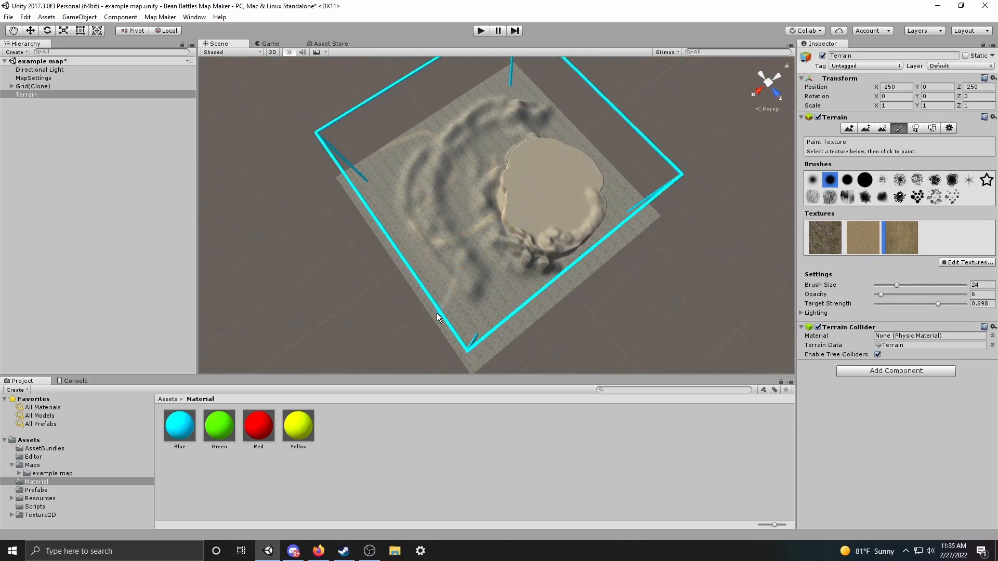
pyautogui.scroll(5, 442, 275)
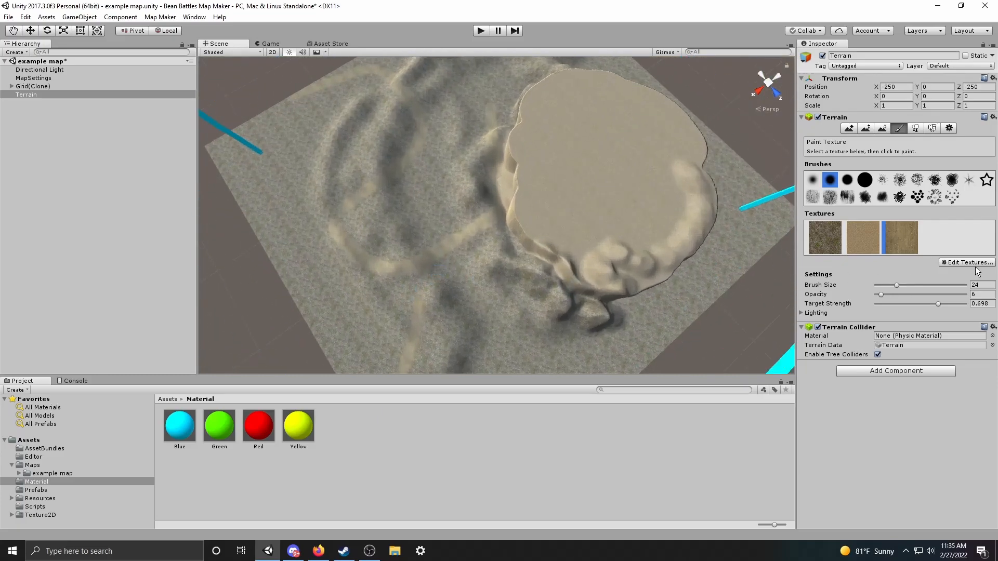
# Add the plain green texture to the terrain's paintable textures, keeping the default tiling size of 15
pyautogui.click(951, 262)
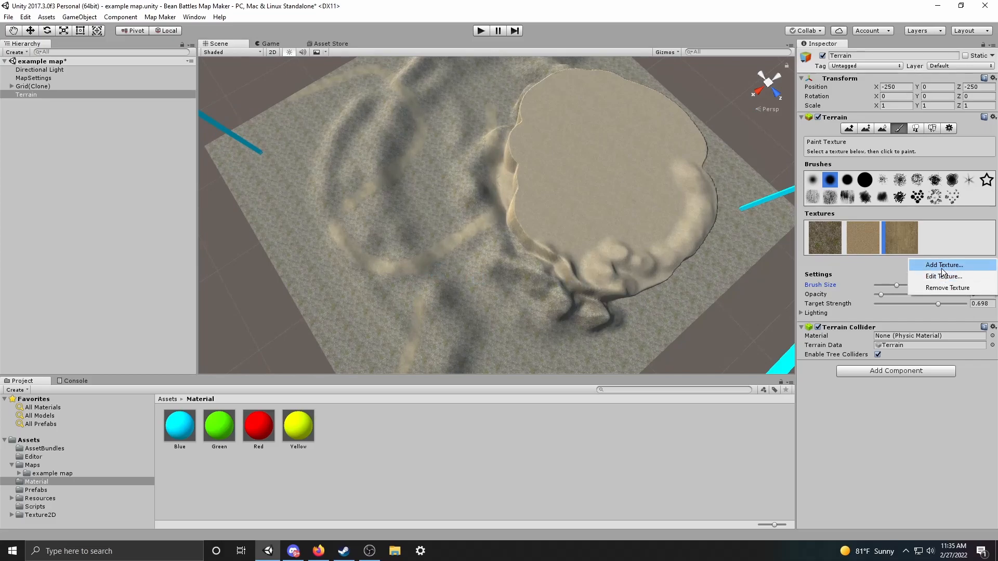
pyautogui.click(943, 269)
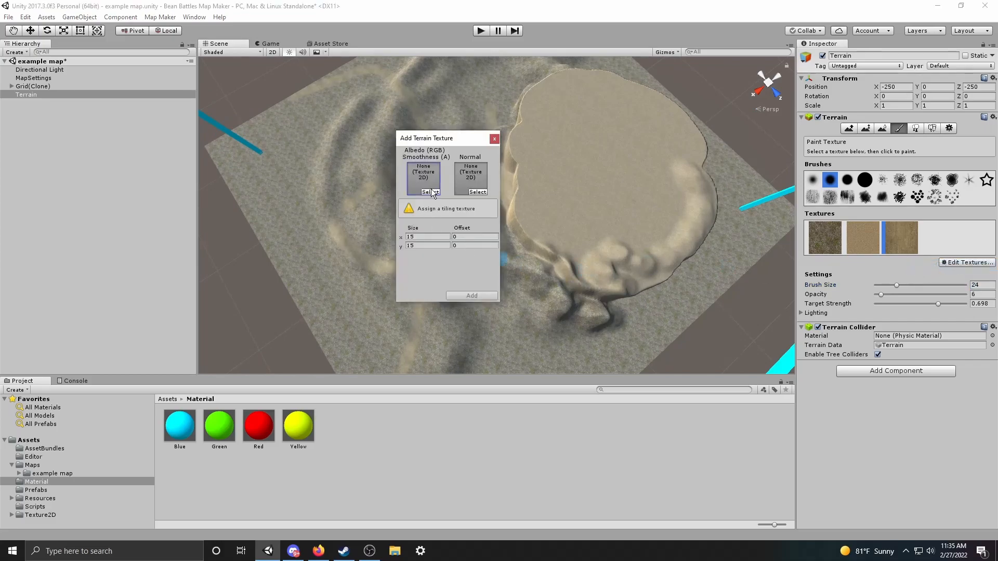
pyautogui.click(430, 202)
pyautogui.click(537, 222)
pyautogui.click(471, 295)
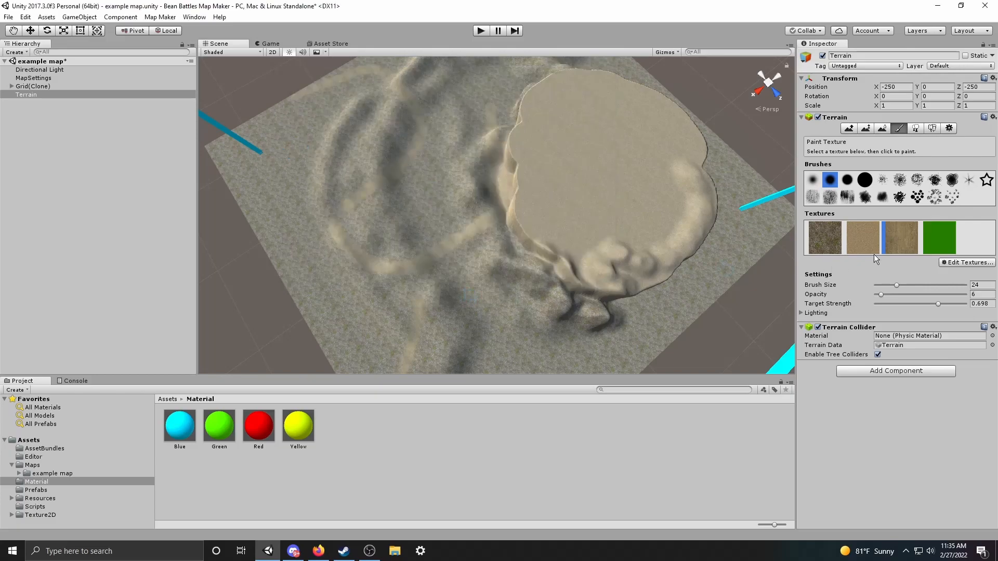
pyautogui.click(961, 264)
# Paint the green texture at target strength 0.466 over the low ground on both sides of the road path near the plateau
pyautogui.click(953, 243)
pyautogui.moveTo(415, 318); pyautogui.dragTo(433, 319)
pyautogui.moveTo(487, 331); pyautogui.dragTo(367, 313, button='right')
pyautogui.hotkey('ctrl', 'z')
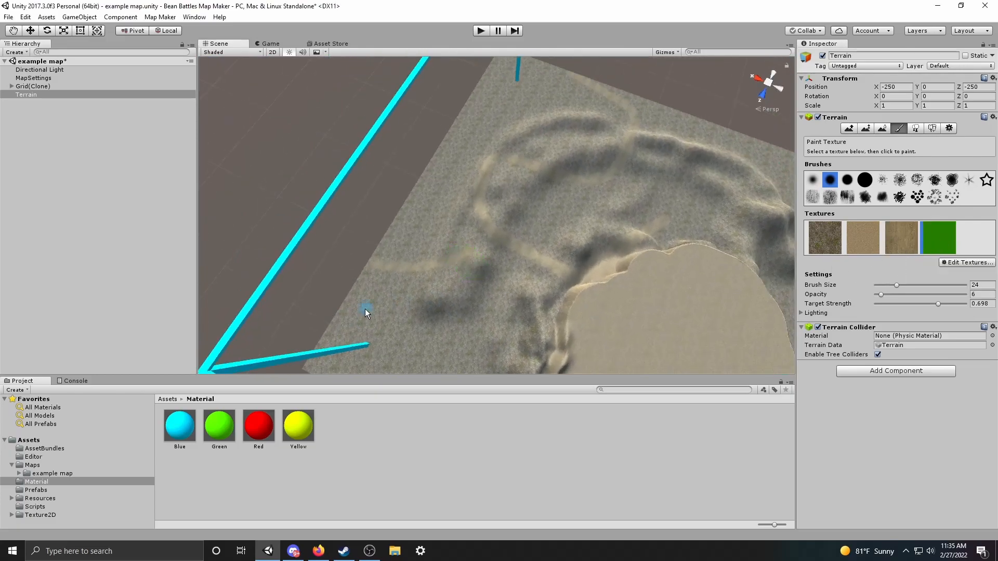
pyautogui.moveTo(931, 305); pyautogui.dragTo(917, 305)
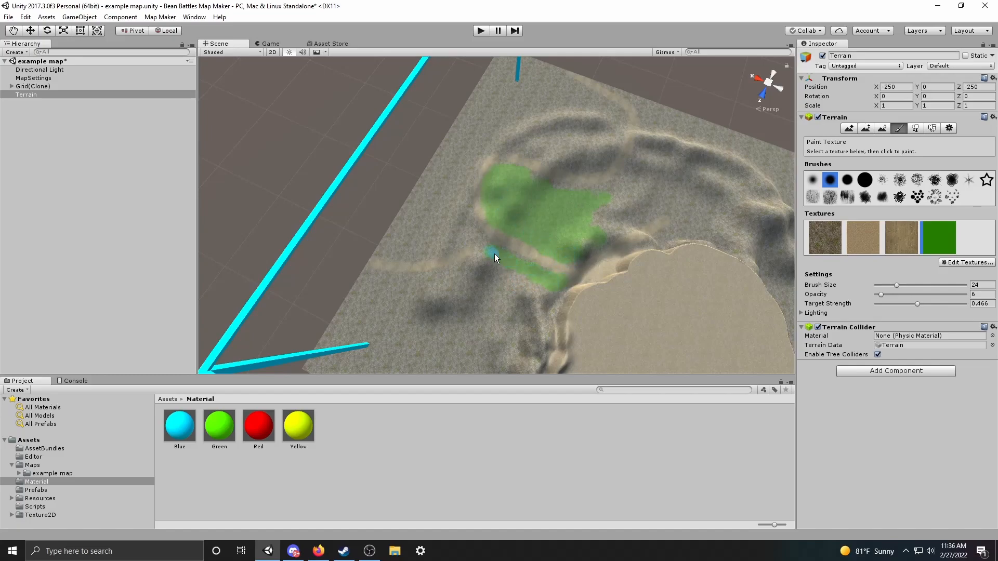
# Set target strength to 0.582 and opacity to 43, and extend the green patch over the ground beside the plateau's cliff
pyautogui.moveTo(915, 306); pyautogui.dragTo(925, 304)
pyautogui.moveTo(533, 299); pyautogui.dragTo(516, 286)
pyautogui.moveTo(884, 299); pyautogui.dragTo(914, 296)
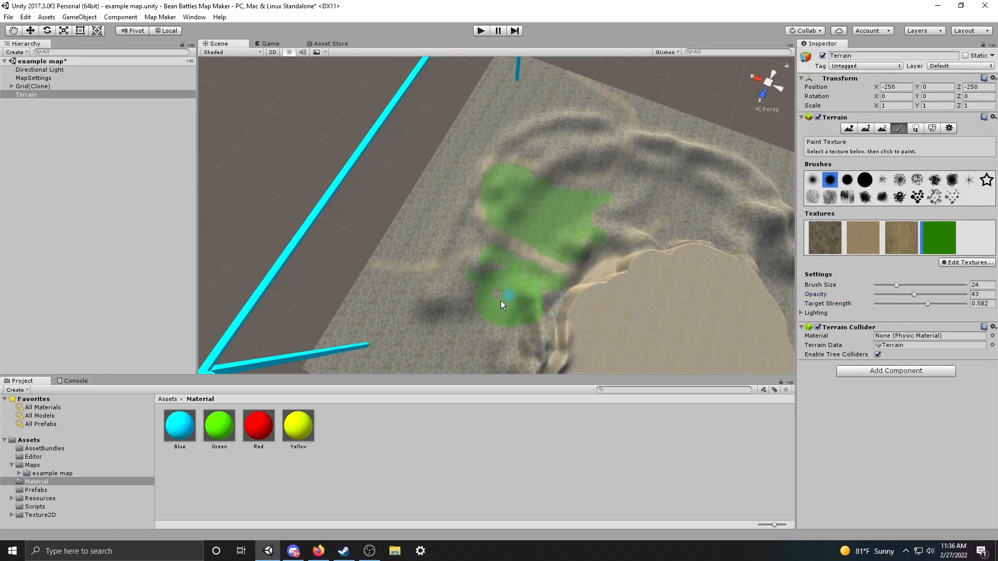
pyautogui.moveTo(543, 281)
pyautogui.mouseDown(button='right')
pyautogui.moveTo(530, 286)
pyautogui.moveTo(532, 256)
pyautogui.mouseUp(button='right')
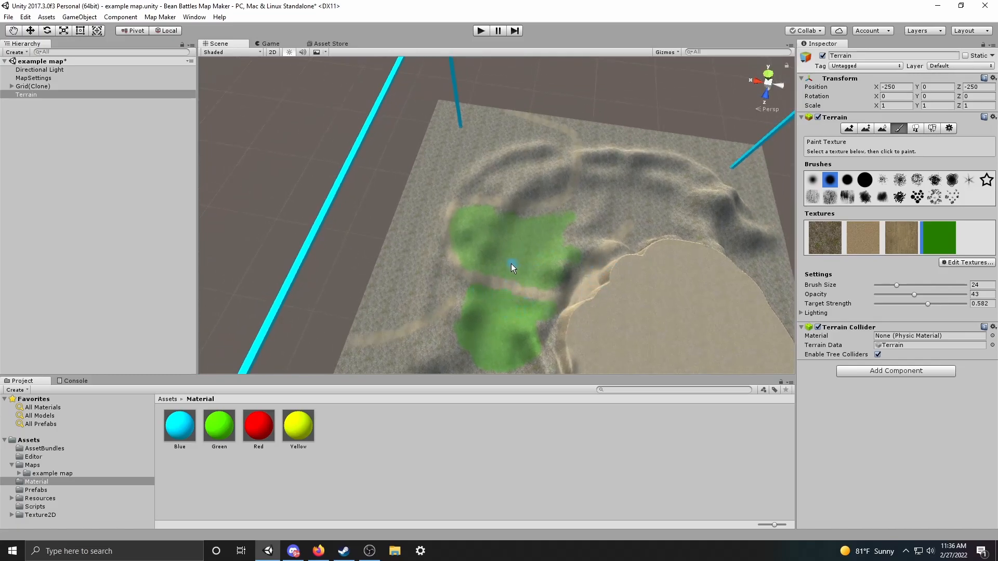
# Place a PlayerSpawn prefab from the Prefabs folder on top of the plateau and raise it above the ground
pyautogui.moveTo(496, 354); pyautogui.dragTo(796, 278, button='right')
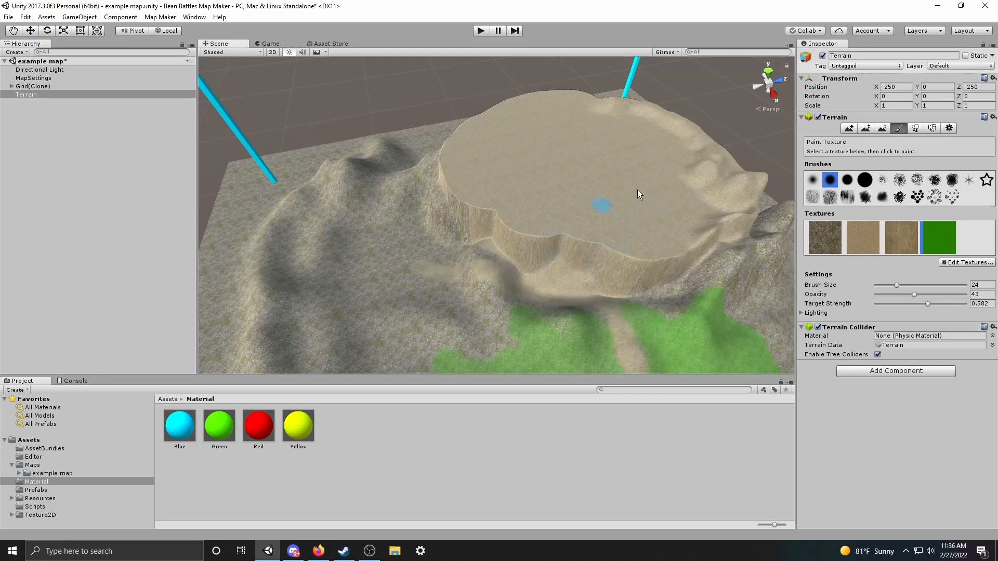
pyautogui.moveTo(533, 260); pyautogui.dragTo(669, 237, button='right')
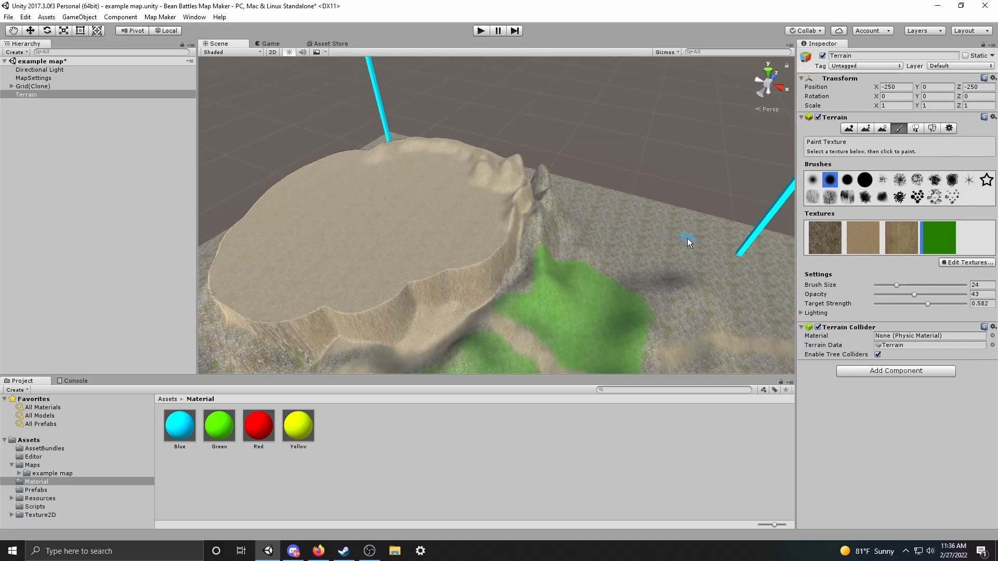
pyautogui.press('w')
pyautogui.moveTo(538, 303); pyautogui.dragTo(365, 328, button='right')
pyautogui.click(36, 490)
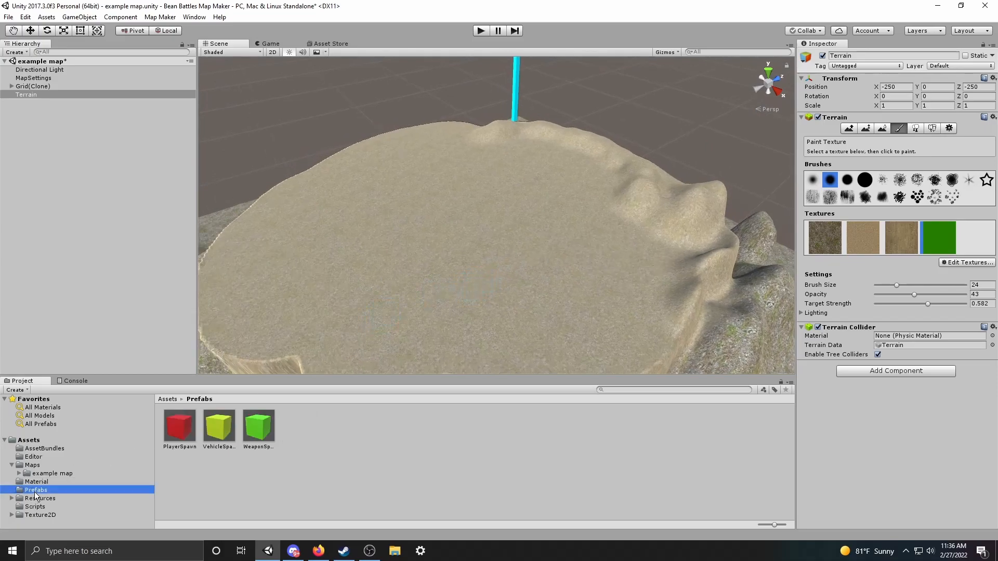
pyautogui.moveTo(171, 441); pyautogui.dragTo(400, 275)
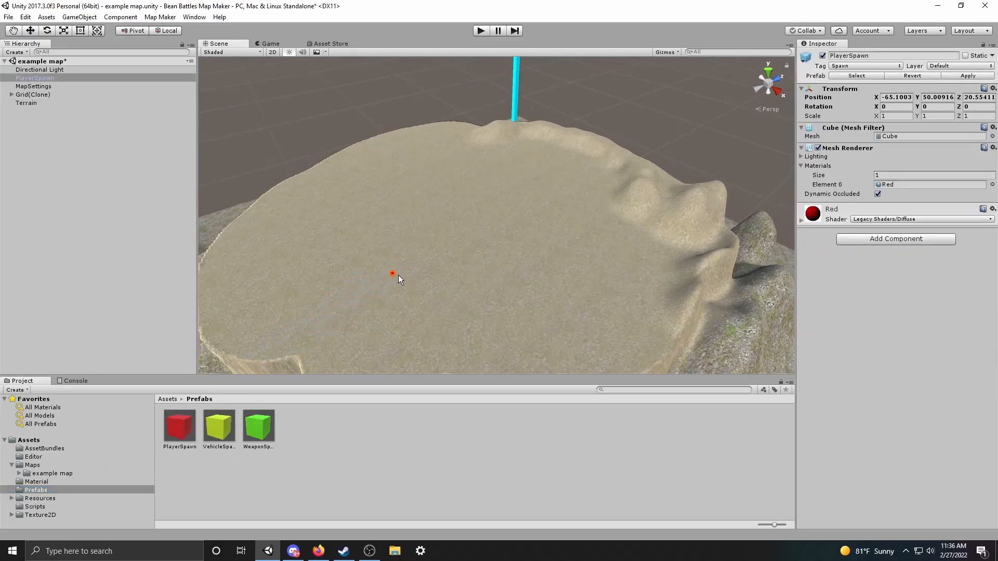
pyautogui.moveTo(395, 276); pyautogui.dragTo(356, 292, button='right')
pyautogui.press('w')
pyautogui.moveTo(459, 194); pyautogui.dragTo(449, 157)
# Place three more PlayerSpawn prefabs across the plateau top, raised to Y heights of 53.6, 56.6 and 58.3
pyautogui.moveTo(509, 267); pyautogui.dragTo(502, 291, button='right')
pyautogui.scroll(-2, 502, 291)
pyautogui.moveTo(181, 422); pyautogui.dragTo(659, 185)
pyautogui.moveTo(507, 276); pyautogui.dragTo(576, 226, button='right')
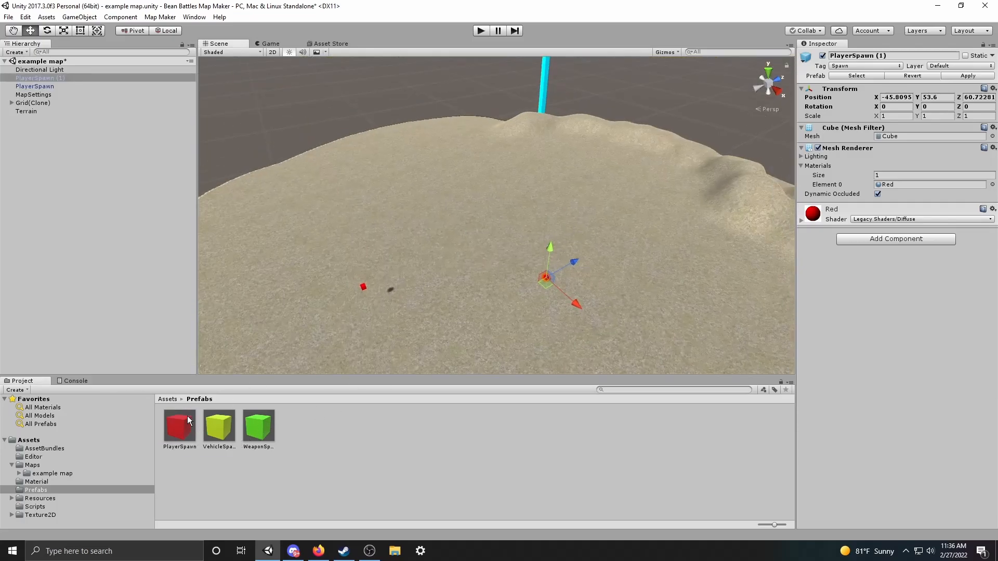
pyautogui.moveTo(447, 177); pyautogui.dragTo(448, 176)
pyautogui.moveTo(442, 139); pyautogui.dragTo(447, 126)
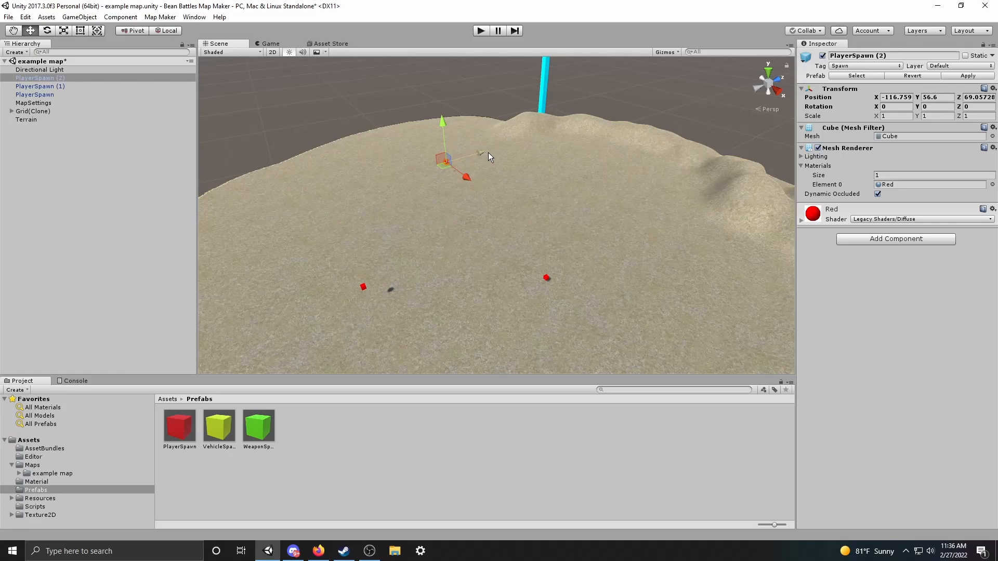
pyautogui.moveTo(551, 260); pyautogui.dragTo(574, 194)
pyautogui.scroll(-5, 522, 219)
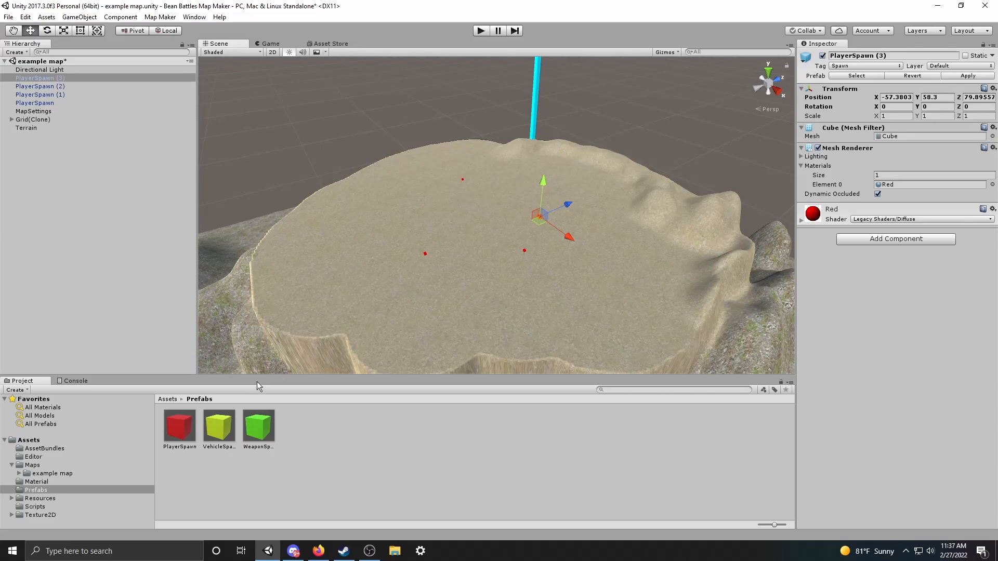
# Place two VehicleSpawn prefabs and one WeaponSpawn prefab on the plateau among the player spawns
pyautogui.moveTo(458, 300); pyautogui.dragTo(427, 286, button='right')
pyautogui.moveTo(231, 416); pyautogui.dragTo(359, 293)
pyautogui.moveTo(403, 250); pyautogui.dragTo(401, 217)
pyautogui.moveTo(335, 217); pyautogui.dragTo(335, 216)
pyautogui.moveTo(319, 189); pyautogui.dragTo(315, 181)
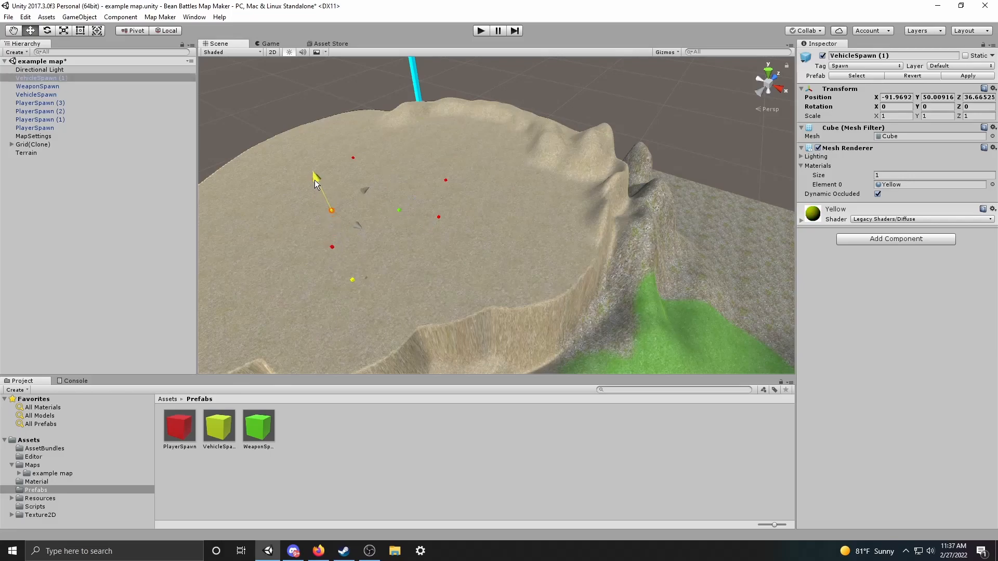
# Add a third VehicleSpawn and a fifth PlayerSpawn prefab to the plateau top
pyautogui.moveTo(228, 430); pyautogui.dragTo(253, 231)
pyautogui.moveTo(179, 427); pyautogui.dragTo(386, 210)
pyautogui.moveTo(292, 219); pyautogui.dragTo(279, 198)
# Scatter five more WeaponSpawn prefabs over the plateau top and lift them off the ground
pyautogui.moveTo(271, 420); pyautogui.dragTo(443, 251)
pyautogui.click(276, 421)
pyautogui.moveTo(270, 423); pyautogui.dragTo(305, 234)
pyautogui.moveTo(372, 246); pyautogui.dragTo(369, 210)
pyautogui.moveTo(514, 345); pyautogui.dragTo(704, 347, button='right')
pyautogui.click(426, 216)
pyautogui.press('w')
pyautogui.press('w')
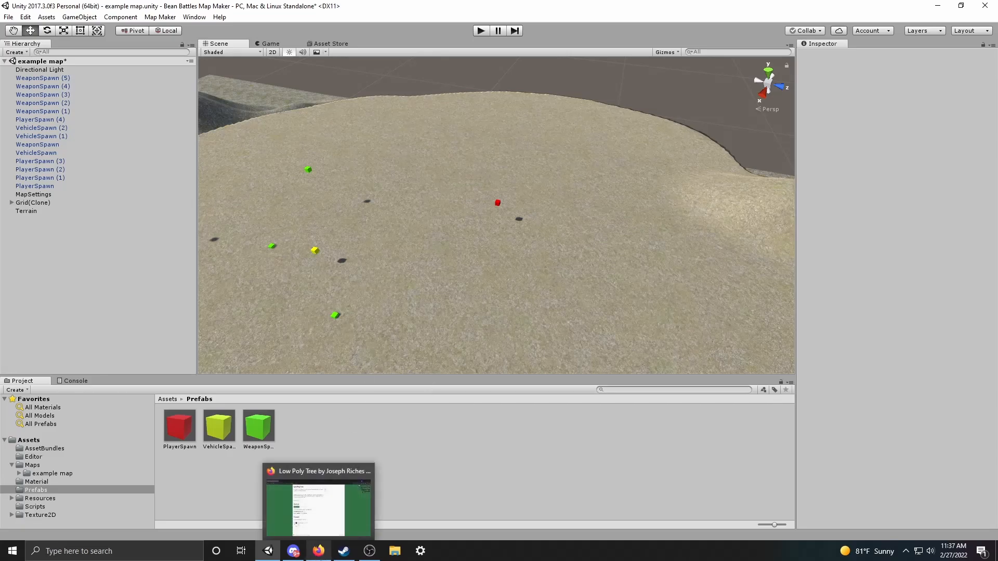
# Switch to Firefox with the Low Poly Tree page and open itch.io in a new tab
pyautogui.click(319, 551)
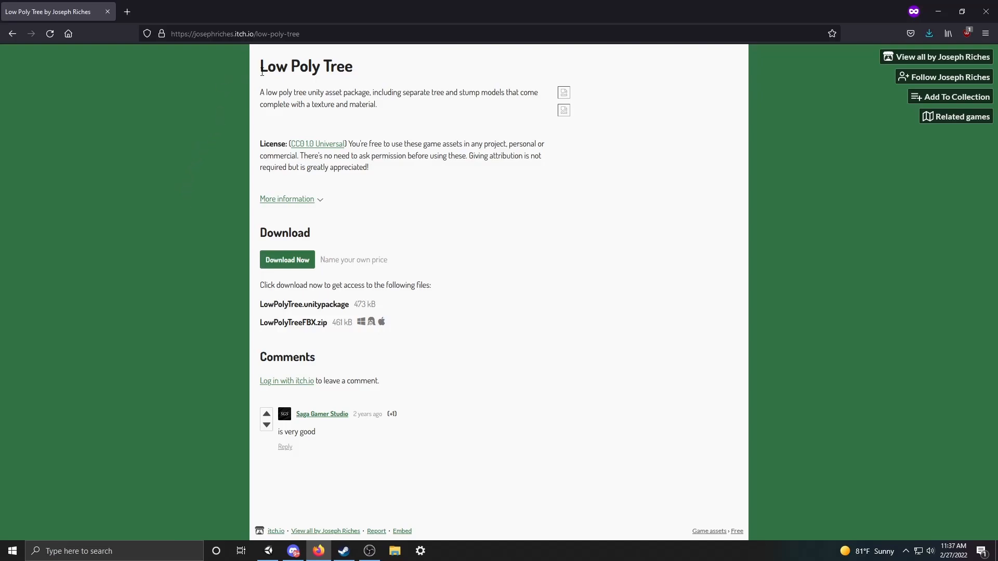
pyautogui.moveTo(263, 72)
pyautogui.mouseDown()
pyautogui.moveTo(344, 70)
pyautogui.moveTo(259, 68)
pyautogui.mouseUp()
pyautogui.click(127, 11)
pyautogui.write('itch.io')
pyautogui.press('Return')
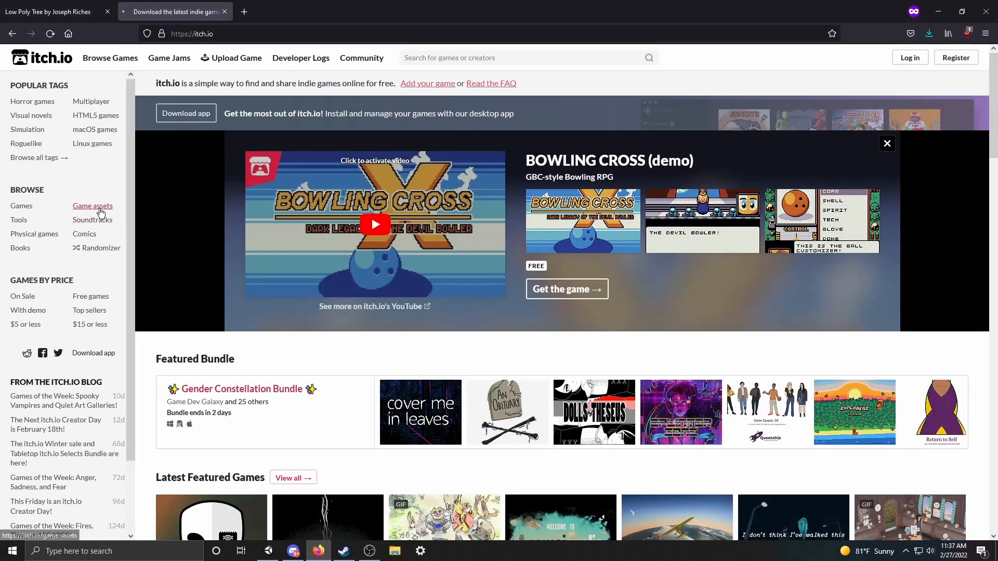
# Open itch.io's game assets catalogue and filter it by the 3D tag
pyautogui.click(99, 208)
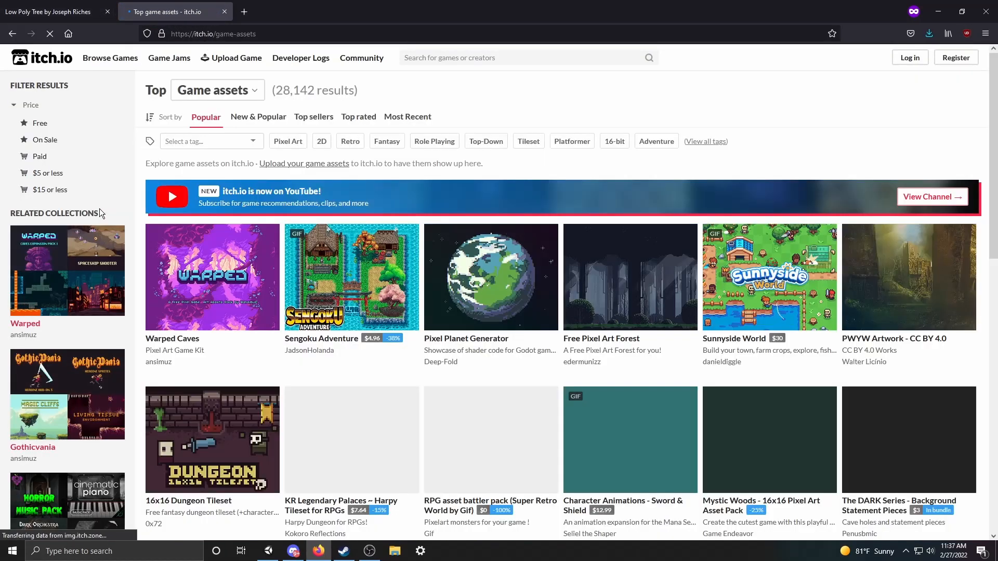
pyautogui.click(251, 150)
pyautogui.click(197, 200)
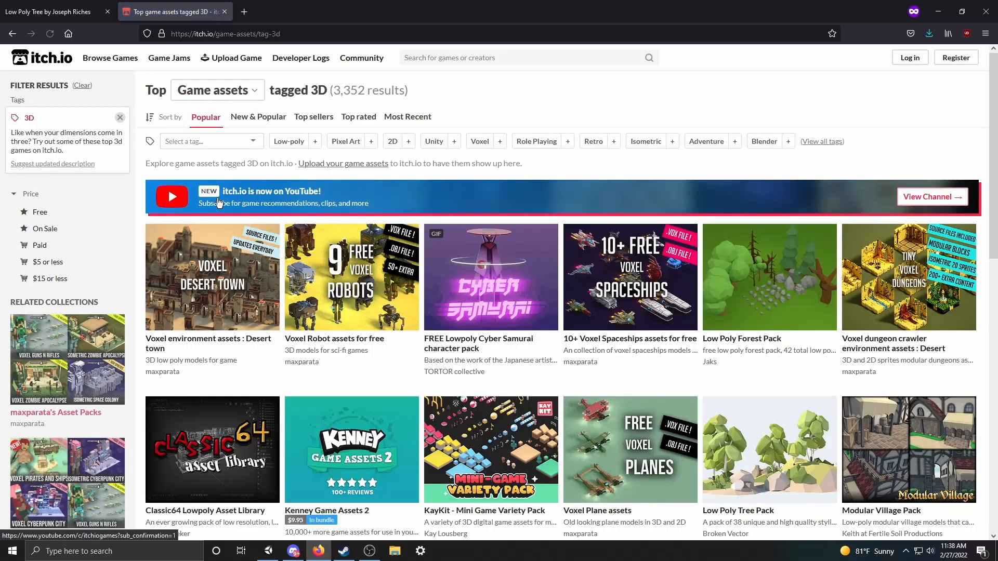
# Show the game assets tagged Low-poly and browse through the listed packs
pyautogui.click(292, 144)
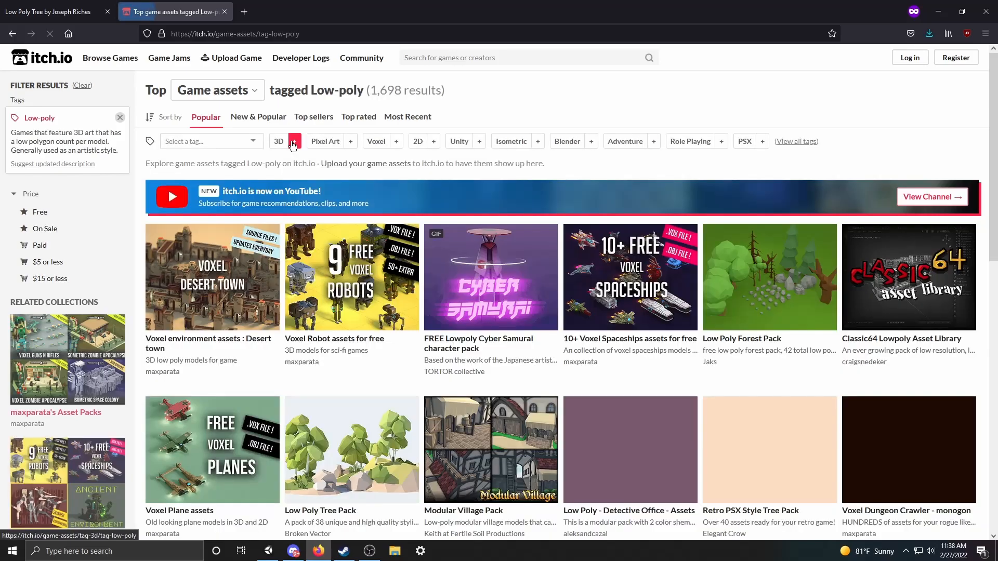
pyautogui.scroll(-2, 328, 419)
pyautogui.scroll(-5, 329, 419)
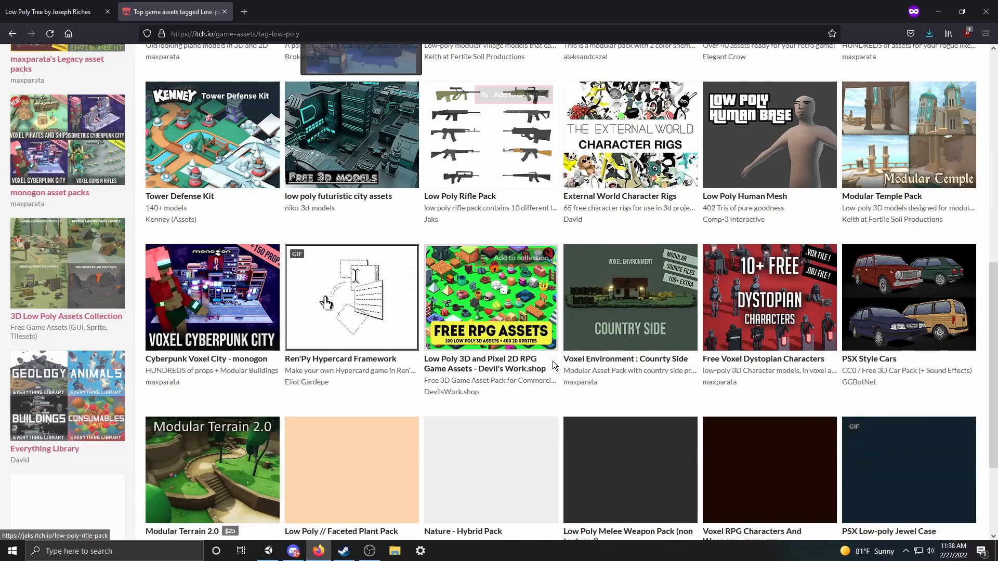
pyautogui.scroll(8, 553, 361)
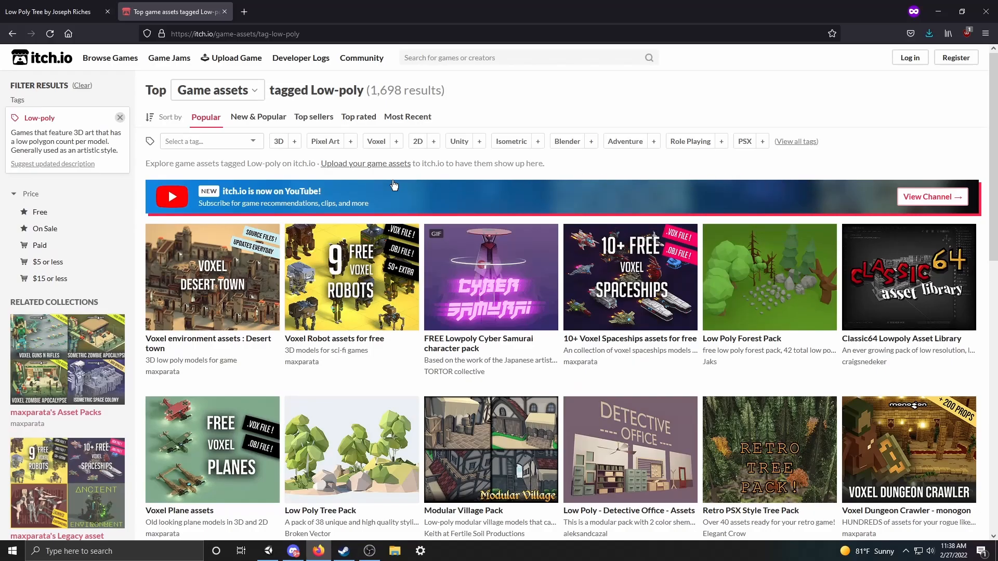
pyautogui.scroll(-5, 418, 210)
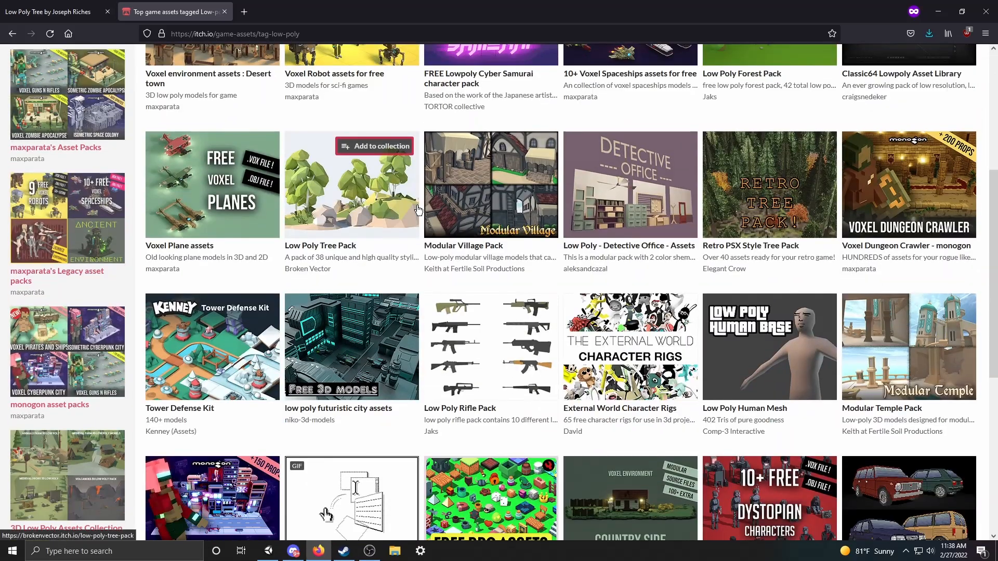
pyautogui.scroll(-5, 419, 210)
pyautogui.scroll(-3, 410, 213)
pyautogui.scroll(13, 387, 224)
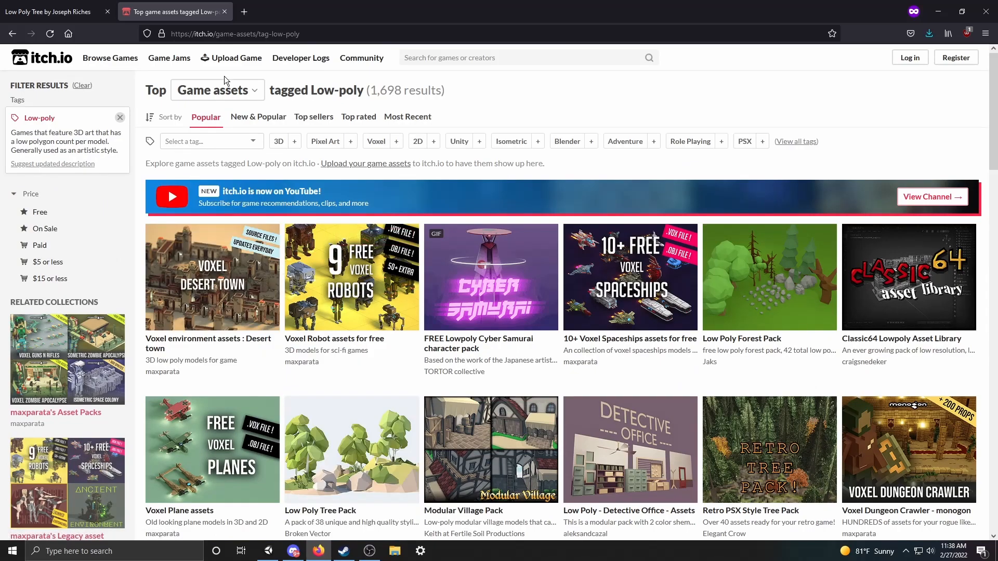
# Search the web for "unity asset store" in a new tab and open the Unity Asset Store site
pyautogui.click(244, 12)
pyautogui.write('unity asset')
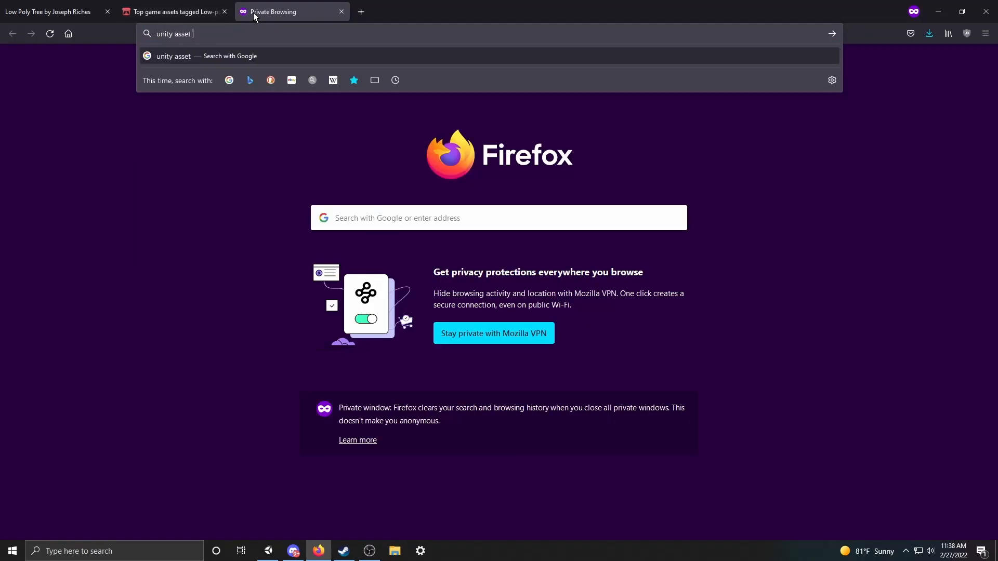
pyautogui.write(' store')
pyautogui.press('Return')
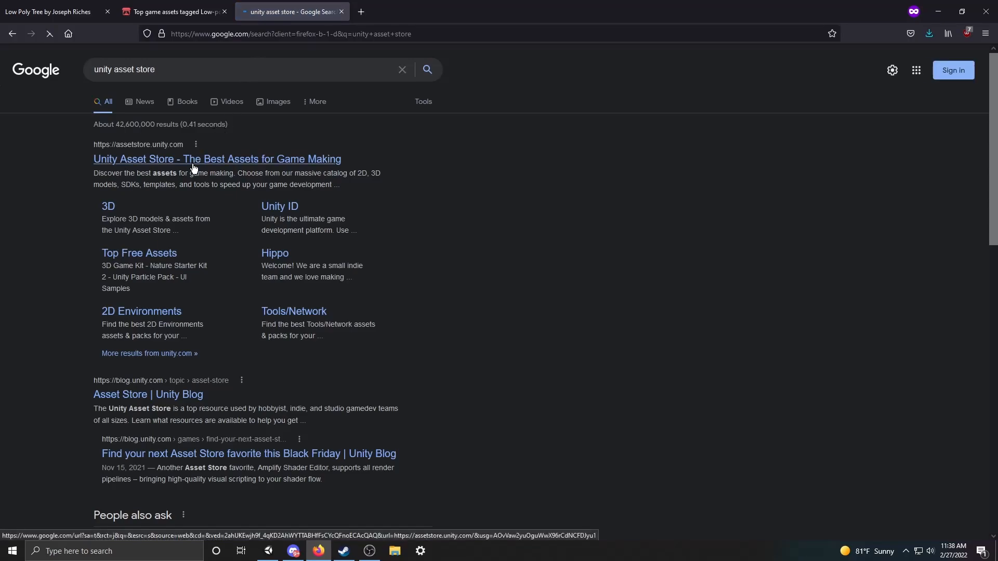
pyautogui.click(194, 166)
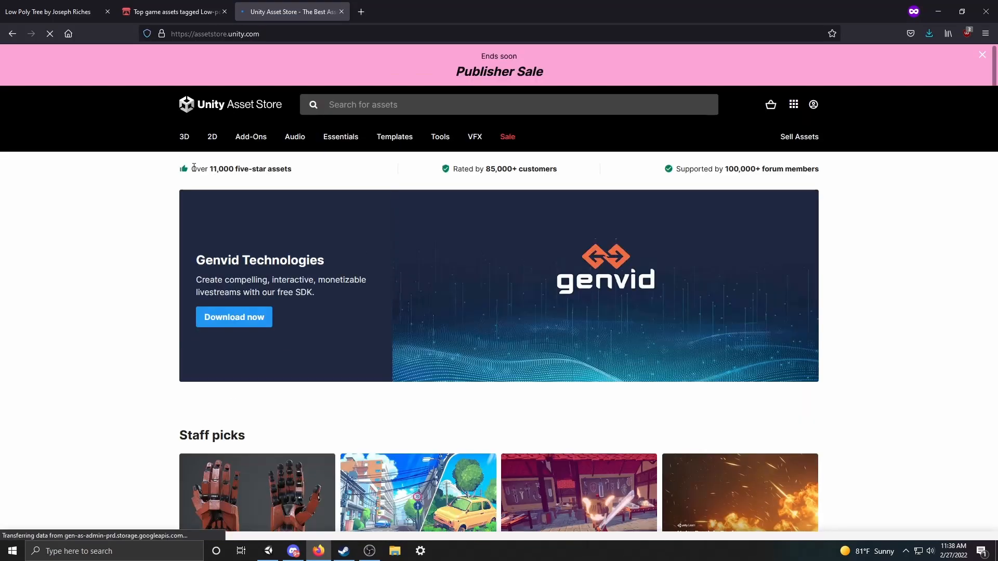
# Look through the Unity Asset Store home page, including its staff picks
pyautogui.click(268, 551)
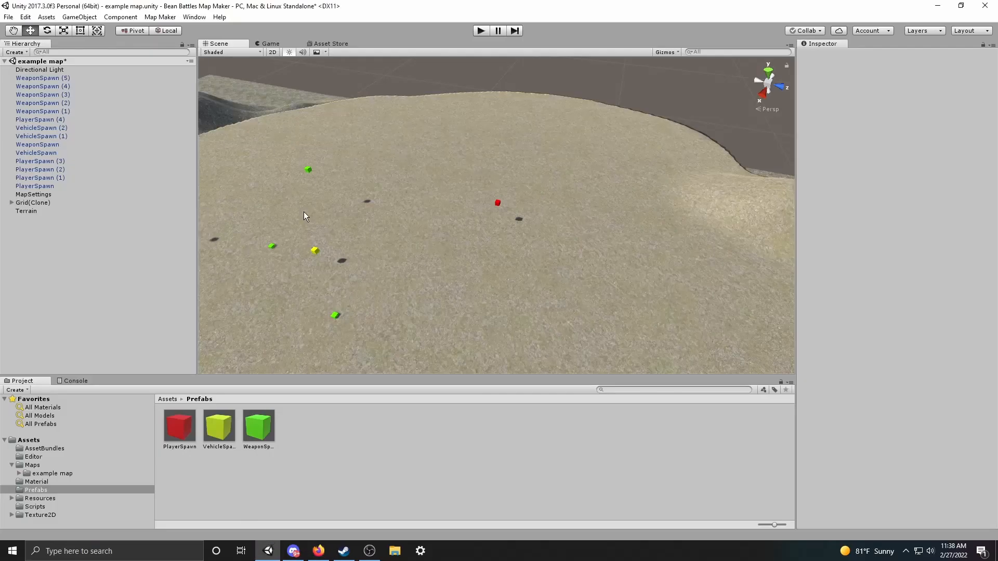
pyautogui.click(319, 551)
pyautogui.scroll(-6, 325, 360)
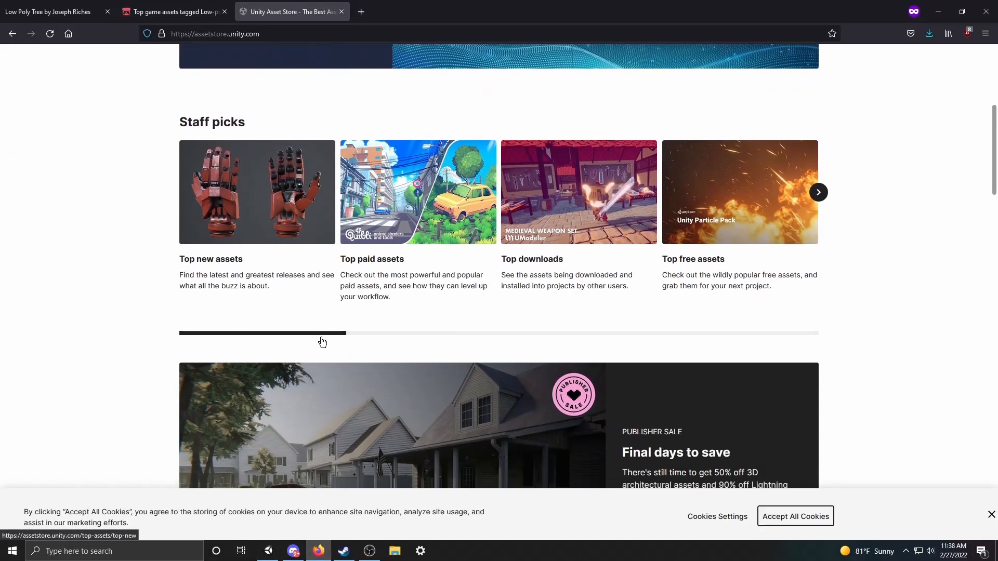
pyautogui.scroll(-5, 323, 342)
pyautogui.scroll(10, 332, 228)
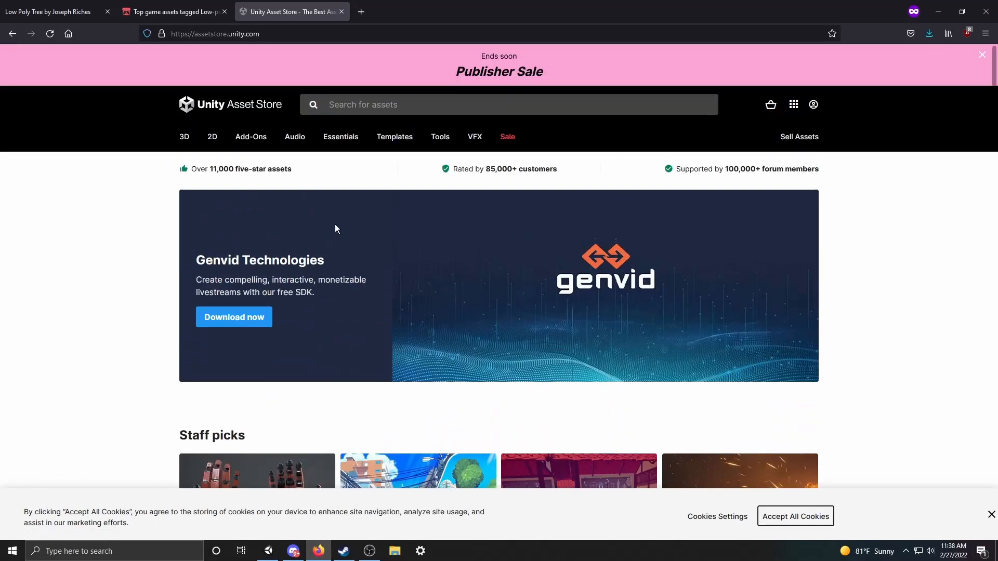
# Search the web for "turbo squid" in a new tab and open the TurboSquid site
pyautogui.click(358, 6)
pyautogui.write('turb')
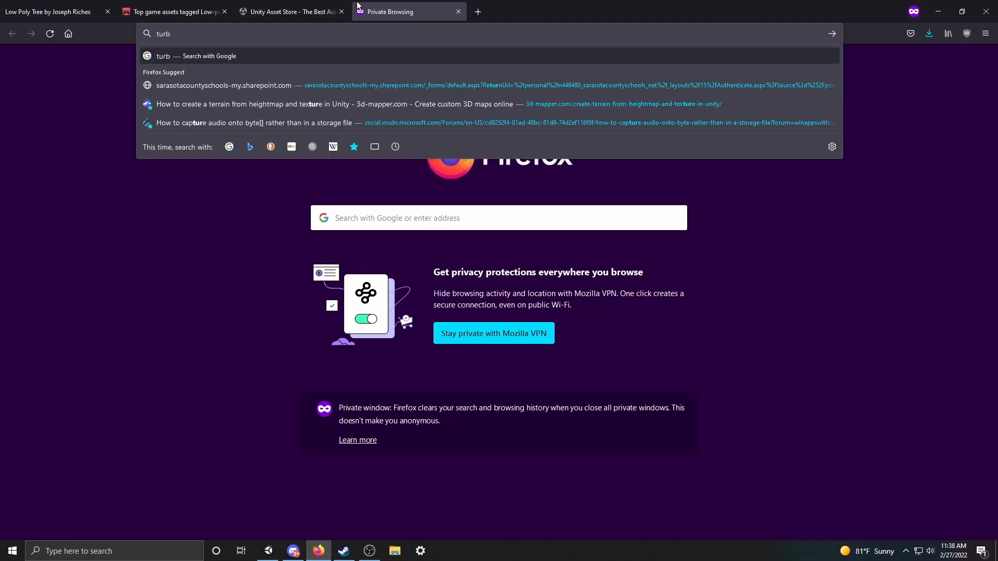
pyautogui.write('o squid')
pyautogui.press('Return')
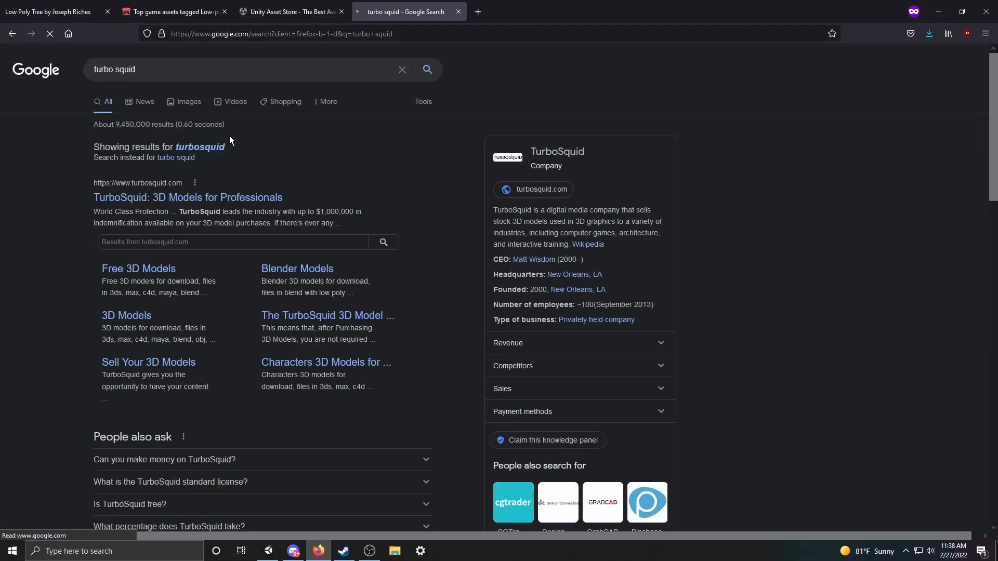
pyautogui.click(199, 205)
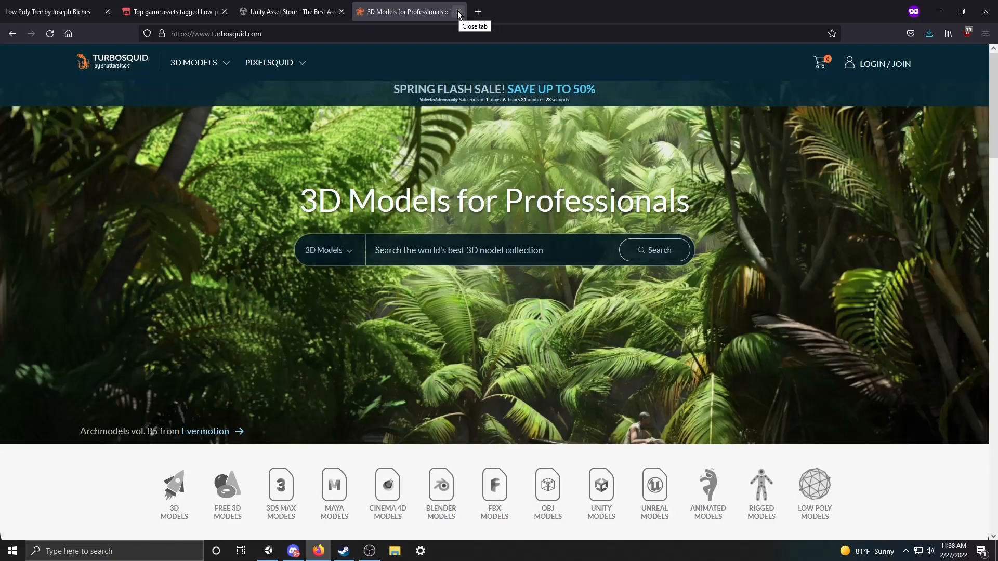
# Close the TurboSquid, Unity Asset Store and itch.io catalogue tabs to return to the Low Poly Tree page
pyautogui.click(458, 13)
pyautogui.click(342, 12)
pyautogui.click(224, 11)
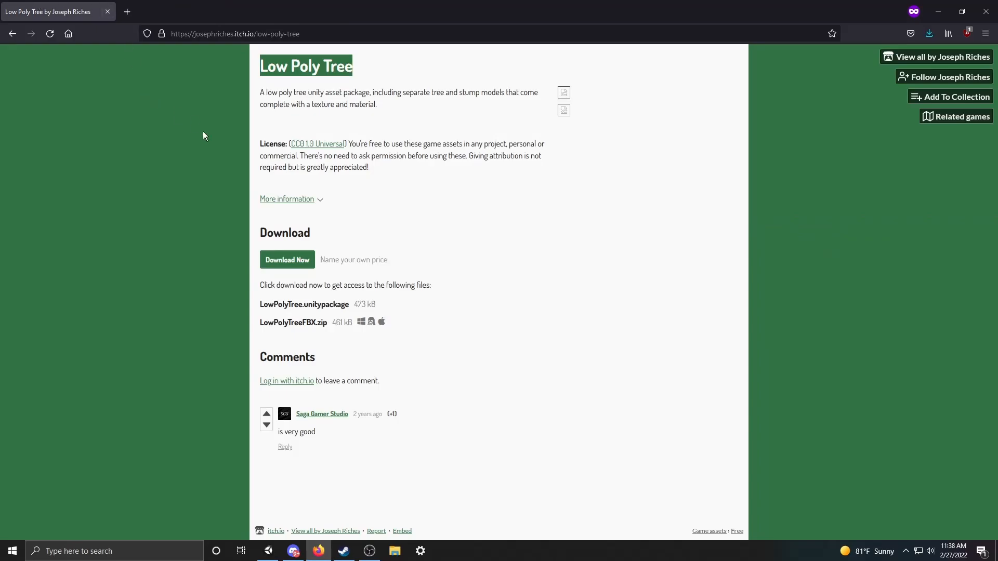
# Download LowPolyTreeFBX.zip from the Low Poly Tree page without paying, and close the thank-you notice
pyautogui.click(295, 261)
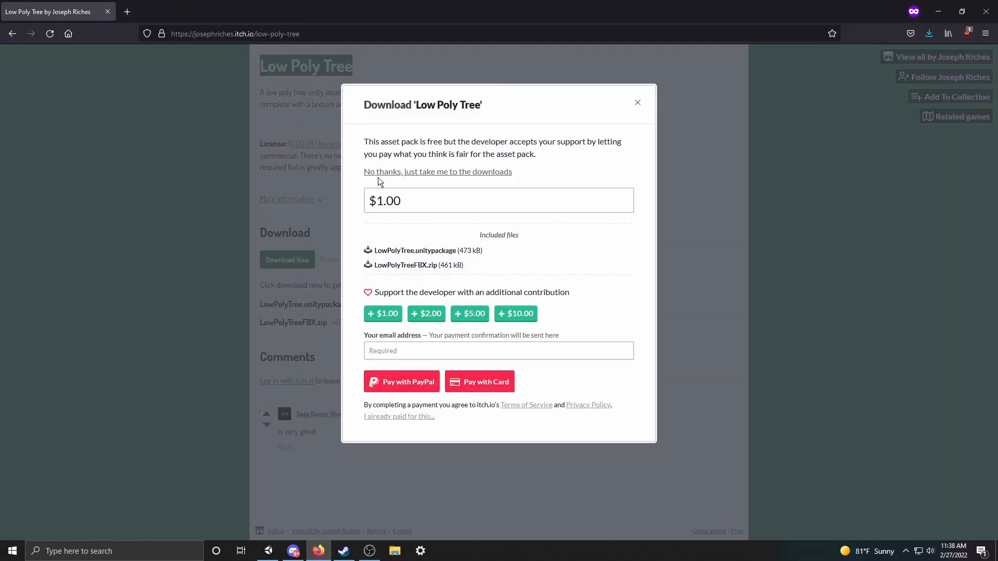
pyautogui.click(391, 173)
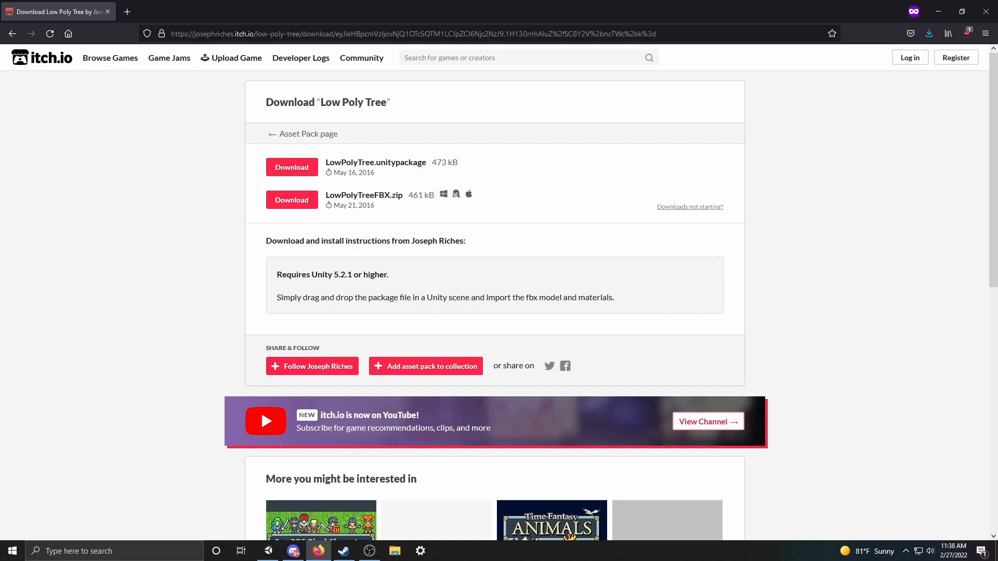
pyautogui.moveTo(257, 34); pyautogui.dragTo(285, 33)
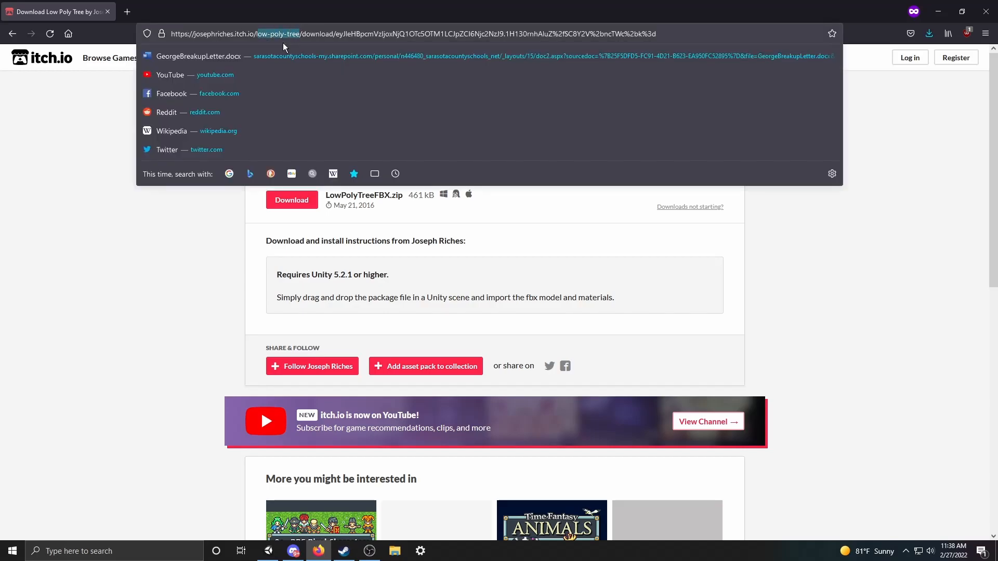
pyautogui.moveTo(195, 34); pyautogui.dragTo(243, 34)
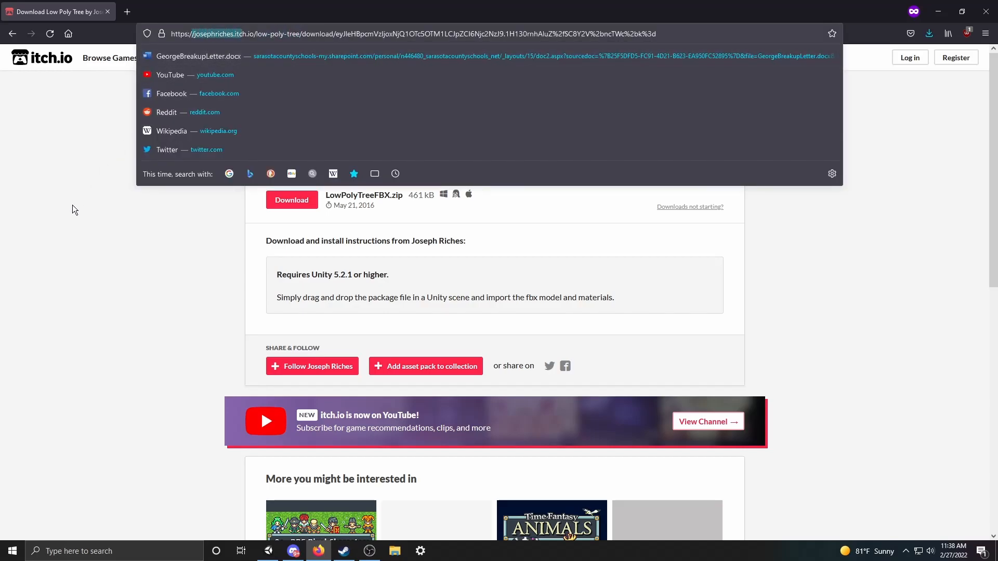
pyautogui.click(77, 202)
pyautogui.click(290, 203)
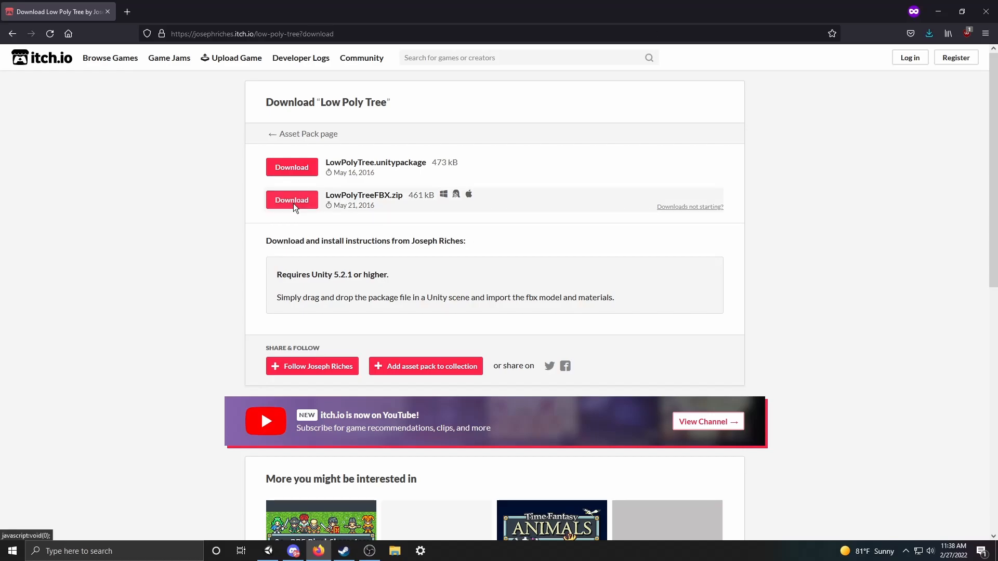
pyautogui.click(466, 371)
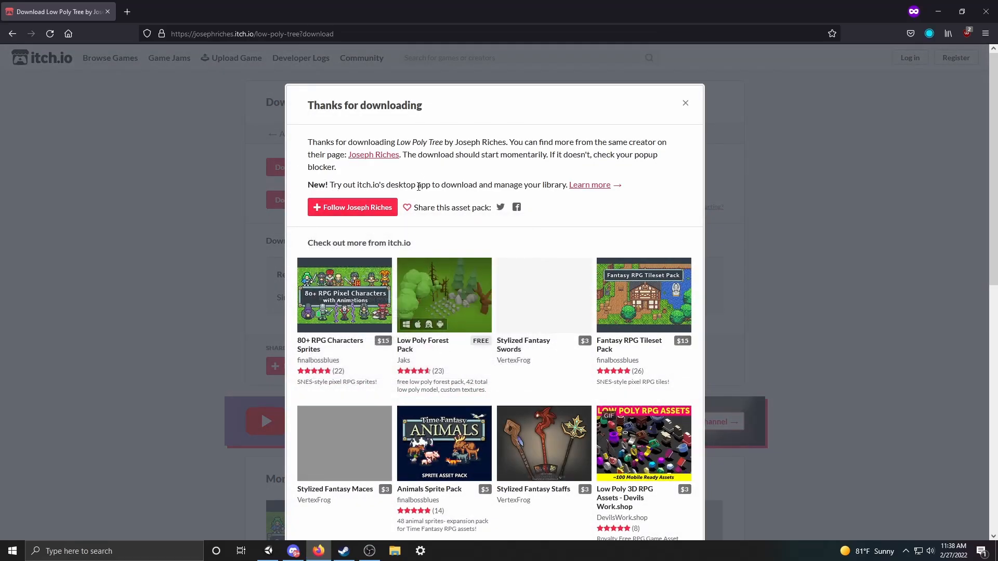
pyautogui.click(686, 104)
# Open the Downloads folder in File Explorer and delete the existing LowPolyTreeFBX folder
pyautogui.click(395, 551)
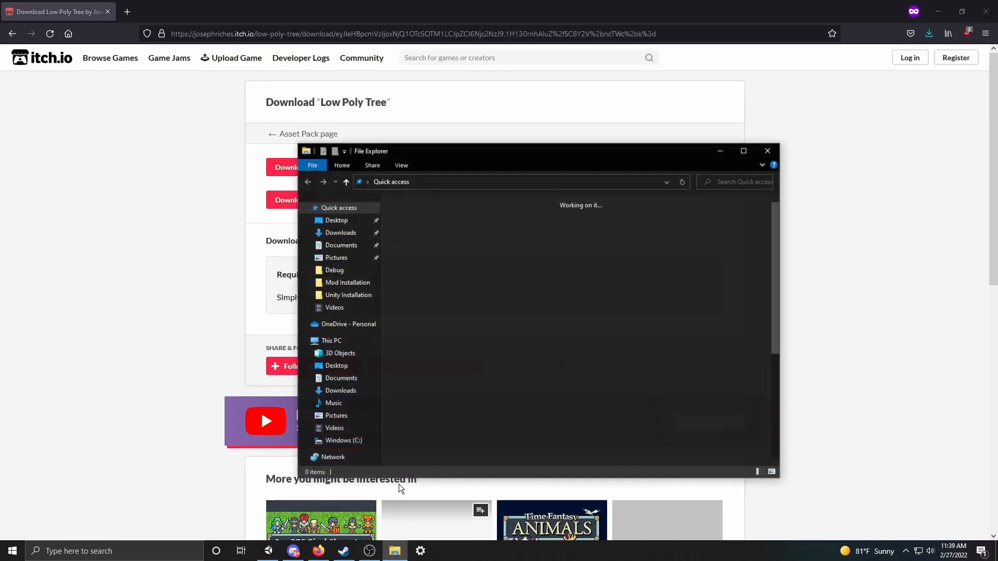
pyautogui.moveTo(476, 152); pyautogui.dragTo(392, 132)
pyautogui.click(467, 206)
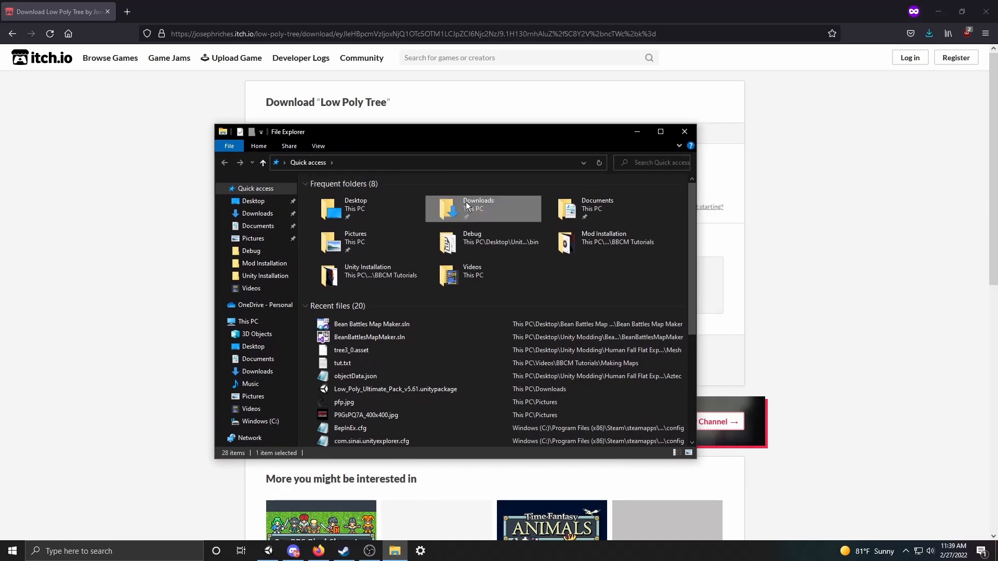
pyautogui.doubleClick(467, 206)
pyautogui.click(376, 219)
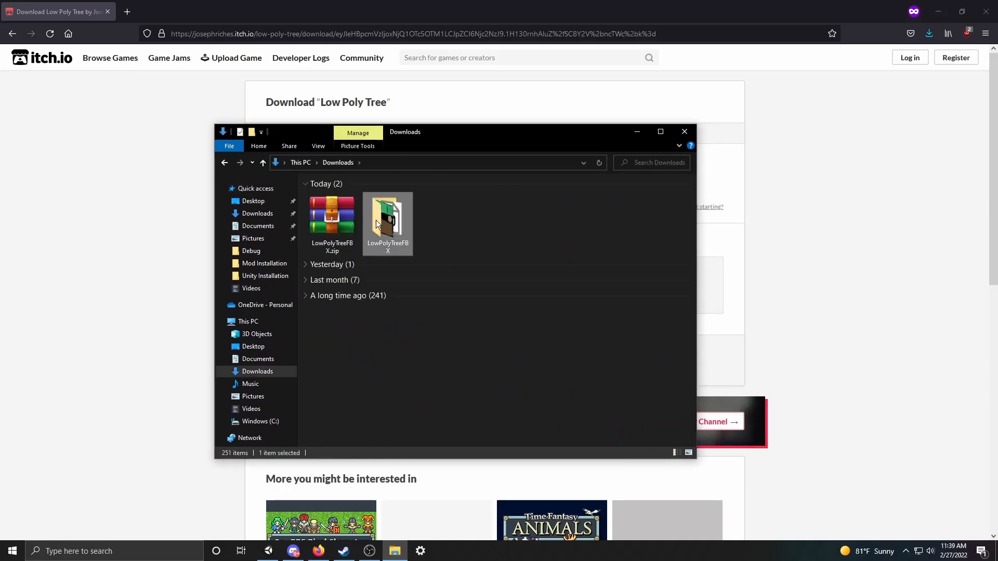
pyautogui.press('Delete')
# Extract LowPolyTreeFBX.zip into its own LowPolyTreeFBX folder, open that folder and select its files
pyautogui.click(354, 223)
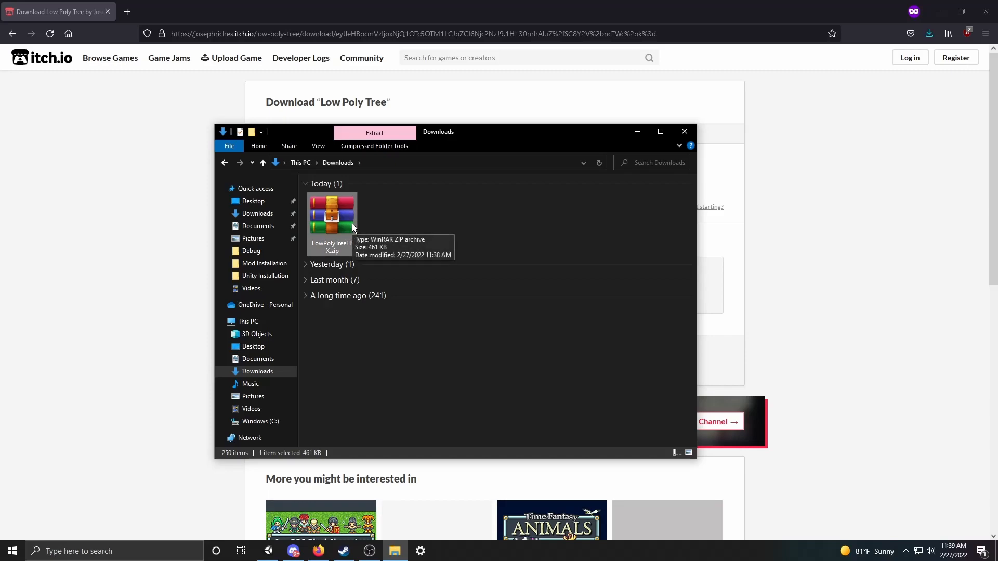
pyautogui.moveTo(351, 223); pyautogui.dragTo(315, 239, button='right')
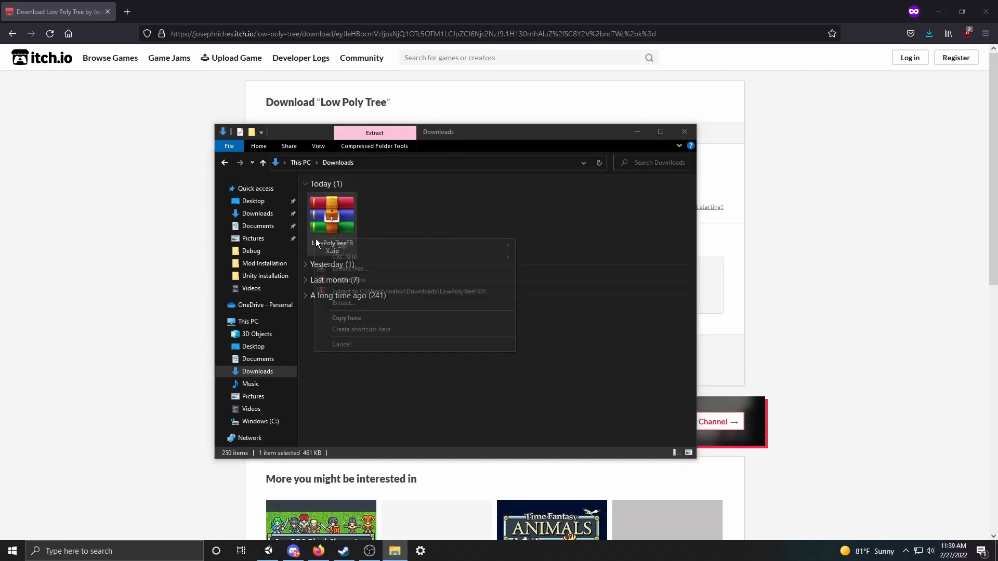
pyautogui.click(364, 293)
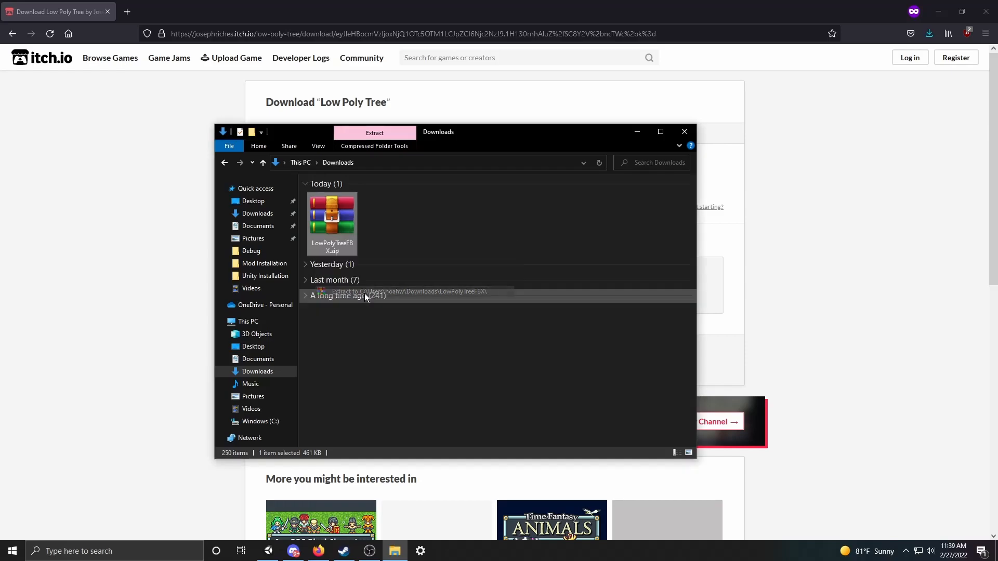
pyautogui.doubleClick(387, 249)
pyautogui.moveTo(328, 254); pyautogui.dragTo(364, 215)
# Switch to Unity and create a folder named "Imported Assets" directly under Assets
pyautogui.click(265, 554)
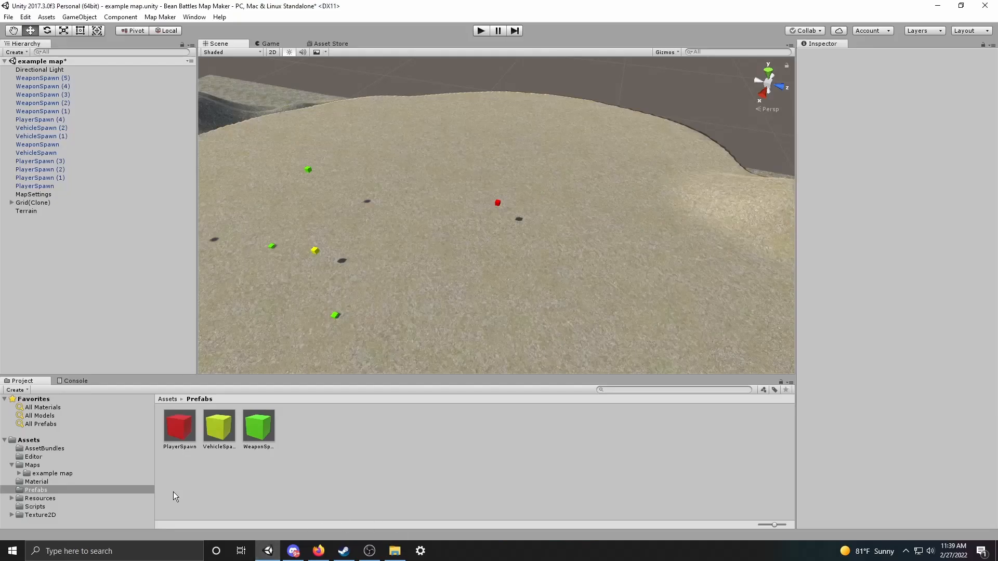
pyautogui.click(56, 490)
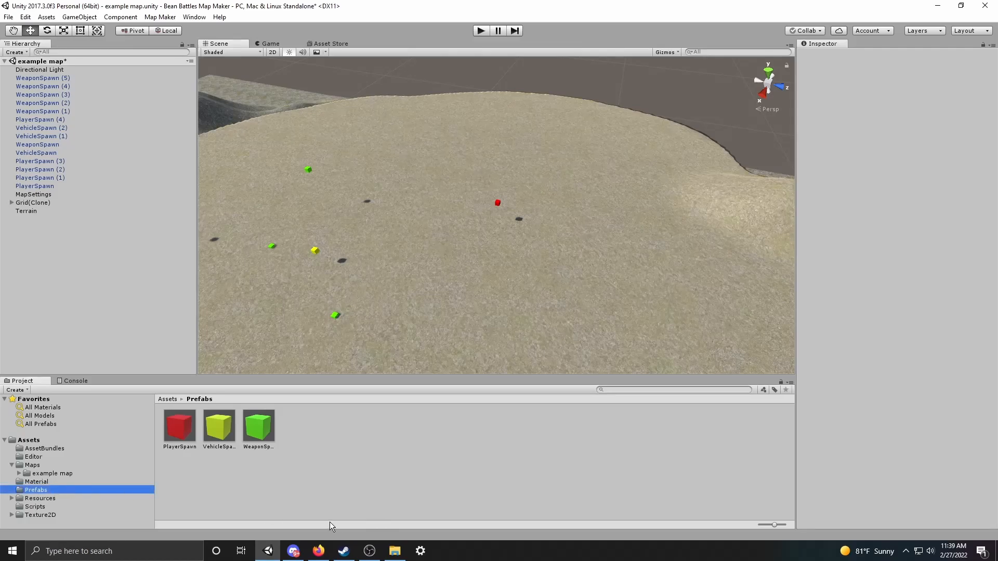
pyautogui.rightClick(28, 440)
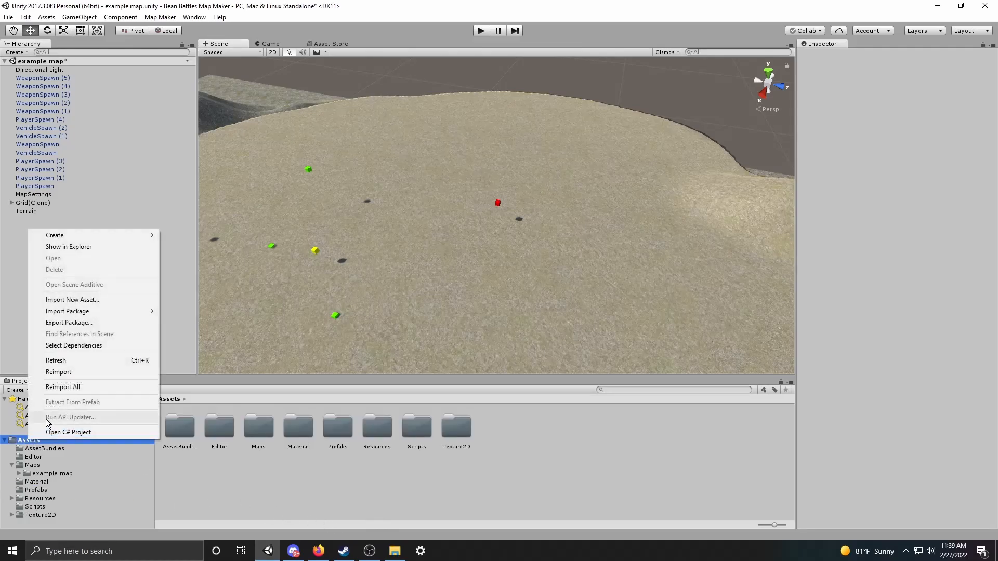
pyautogui.moveTo(67, 238)
pyautogui.click(170, 205)
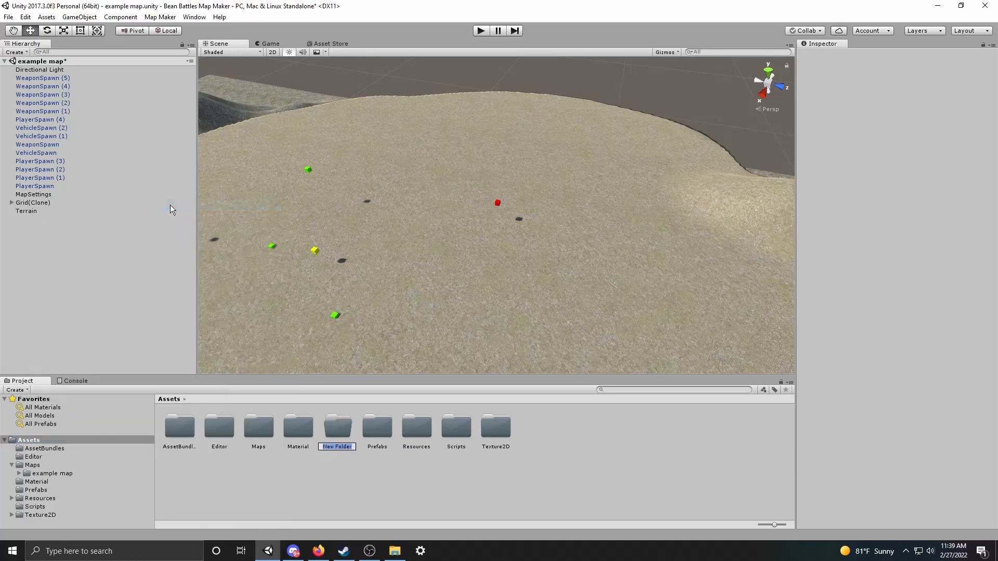
pyautogui.write('Imported Assets')
pyautogui.press('Return')
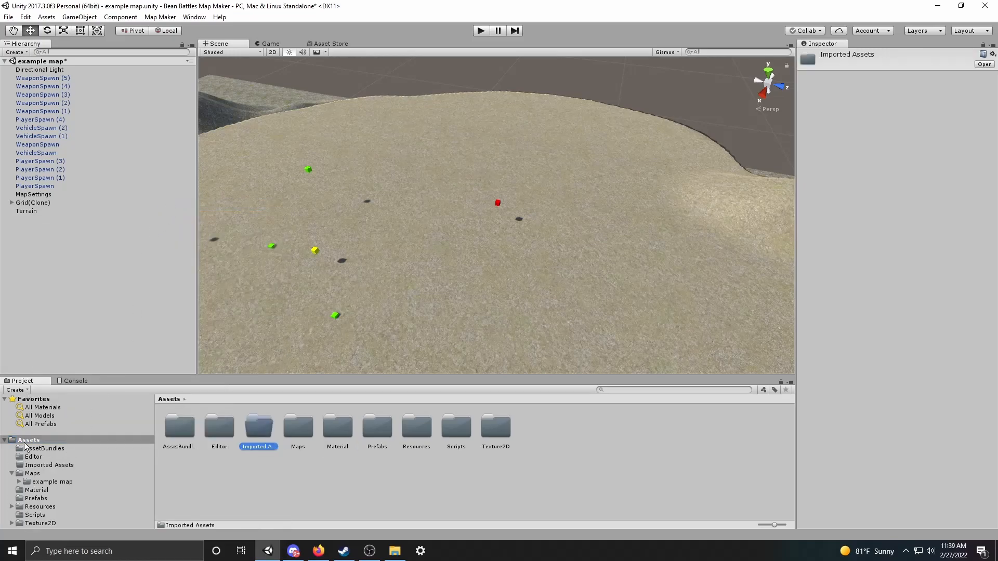
pyautogui.rightClick(24, 443)
pyautogui.moveTo(57, 247)
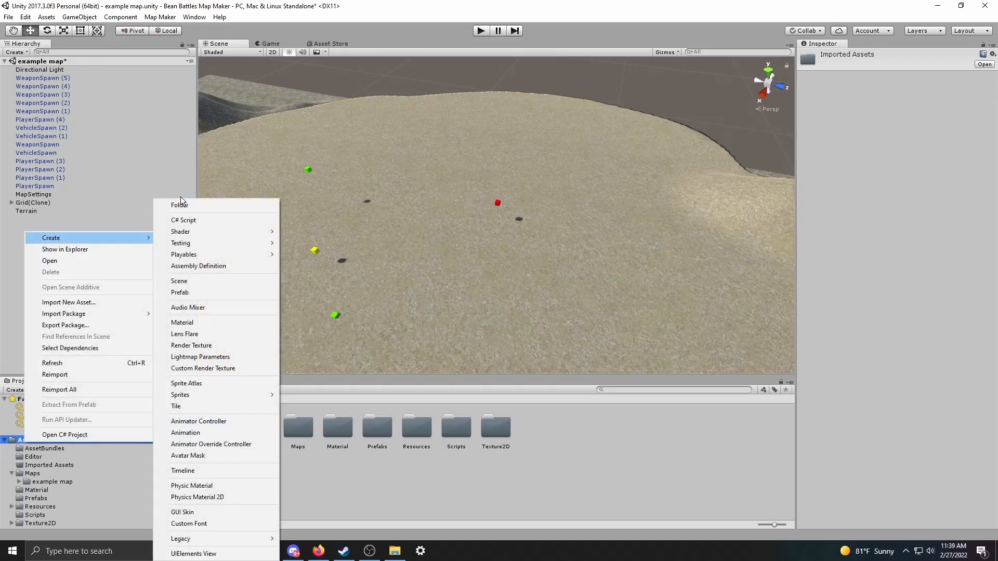
pyautogui.click(363, 483)
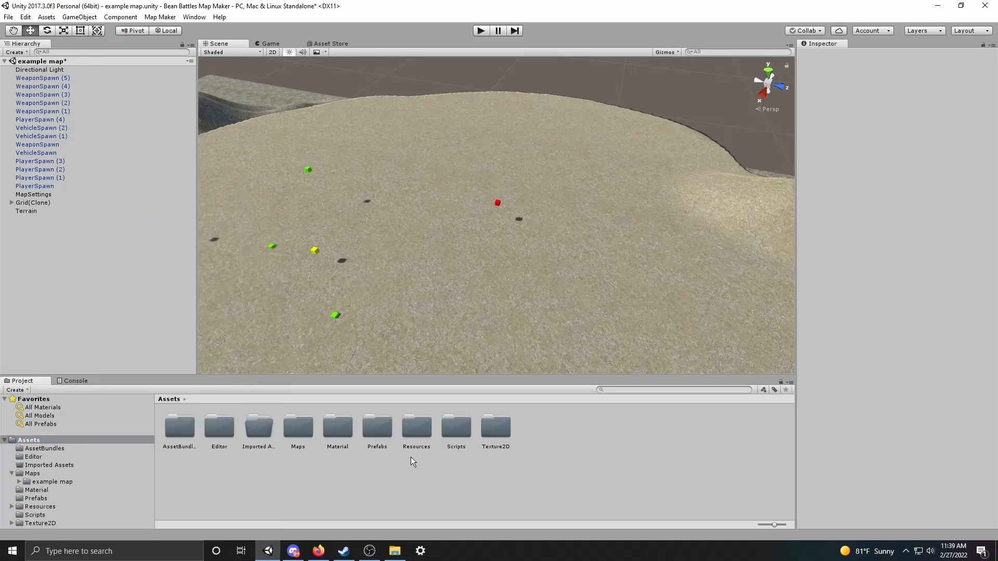
# Import LowPolyTree.fbx and Tree-Diffuse.tif from the extracted folder into the Imported Assets folder
pyautogui.doubleClick(257, 439)
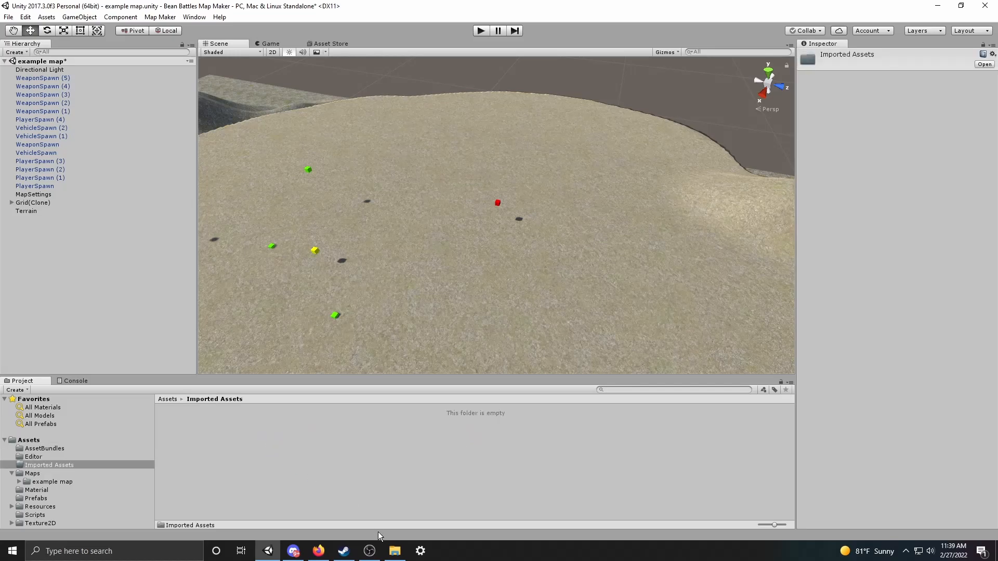
pyautogui.click(395, 550)
pyautogui.keyDown('ctrl'); pyautogui.click(385, 223); pyautogui.keyUp('ctrl')
pyautogui.moveTo(369, 131); pyautogui.dragTo(531, 110)
pyautogui.moveTo(535, 189); pyautogui.dragTo(258, 454)
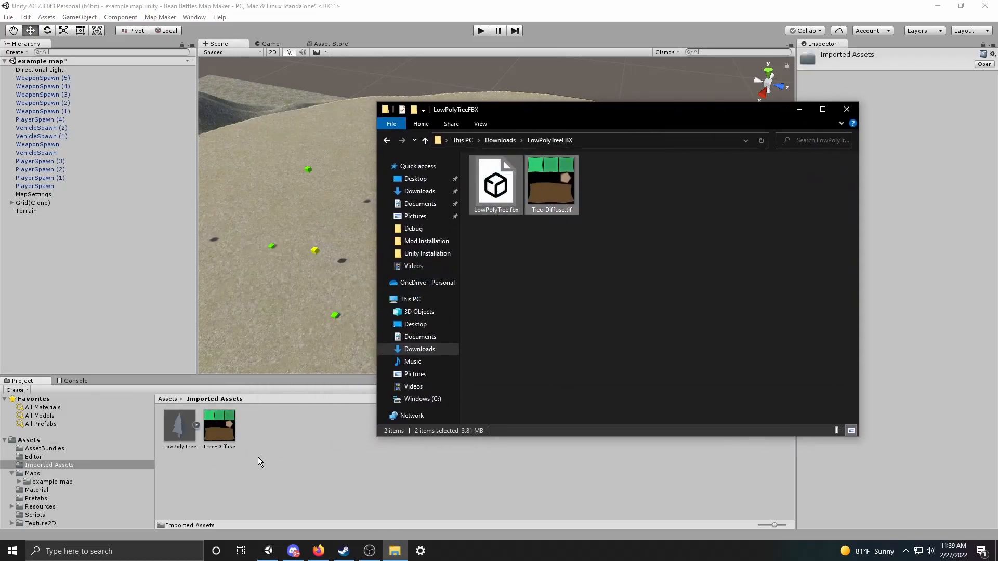
pyautogui.click(258, 457)
# Place the LowPolyTree model on the terrain and raise it to a Y position of about 54
pyautogui.click(187, 434)
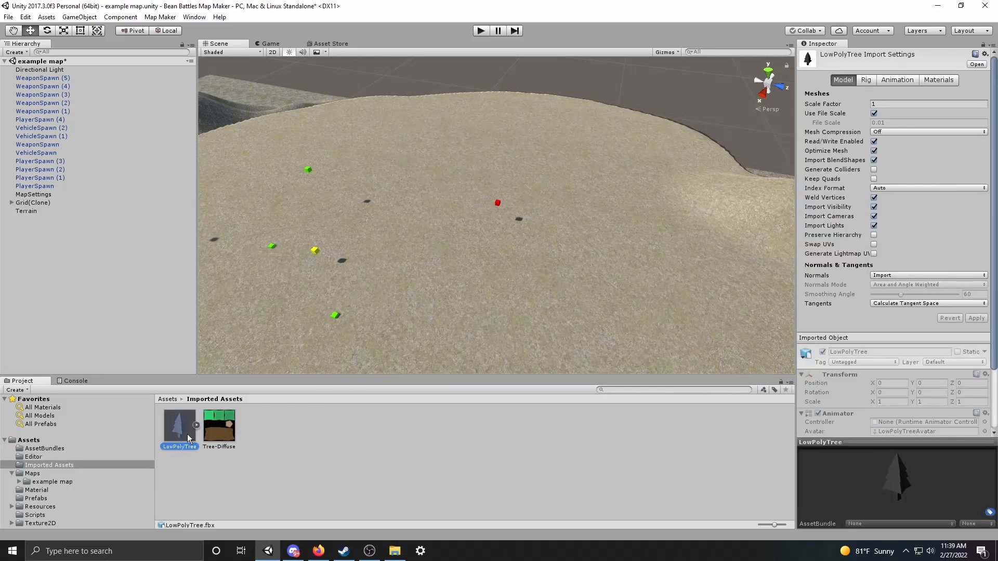
pyautogui.moveTo(187, 435); pyautogui.dragTo(445, 351)
pyautogui.press('w')
pyautogui.moveTo(444, 351); pyautogui.dragTo(377, 333, button='right')
pyautogui.press('s')
pyautogui.moveTo(391, 286); pyautogui.dragTo(334, 352, button='right')
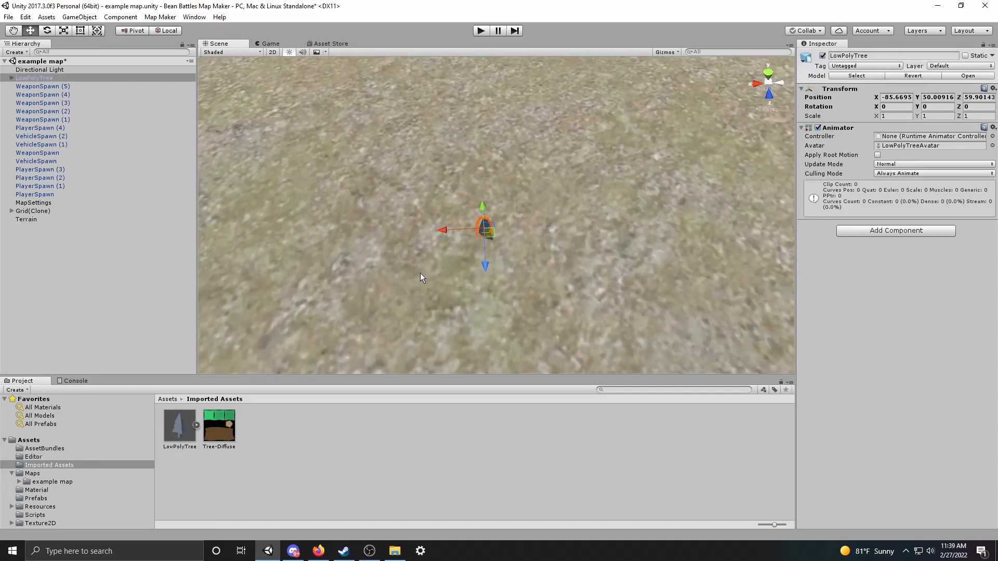
pyautogui.scroll(1, 443, 288)
pyautogui.moveTo(444, 289); pyautogui.dragTo(430, 255, button='right')
pyautogui.scroll(-1, 443, 277)
pyautogui.moveTo(486, 217); pyautogui.dragTo(494, 114)
pyautogui.moveTo(494, 114)
pyautogui.mouseDown(button='right')
pyautogui.moveTo(499, 136)
pyautogui.moveTo(512, 111)
pyautogui.mouseUp(button='right')
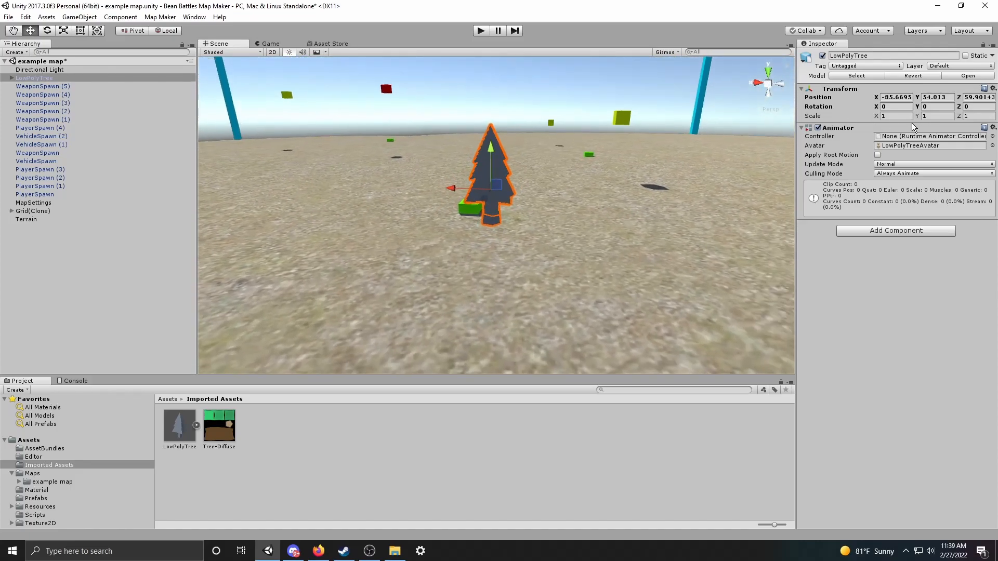
# Set the tree's scale to 30 on the X, Y and Z axes
pyautogui.click(897, 117)
pyautogui.write('30')
pyautogui.press('Tab')
pyautogui.write('30')
pyautogui.press('Tab')
pyautogui.write('30')
# Raise the tree to a Y position of about 58.45 so its trunk stands on the ground, and deselect it
pyautogui.scroll(-10, 662, 232)
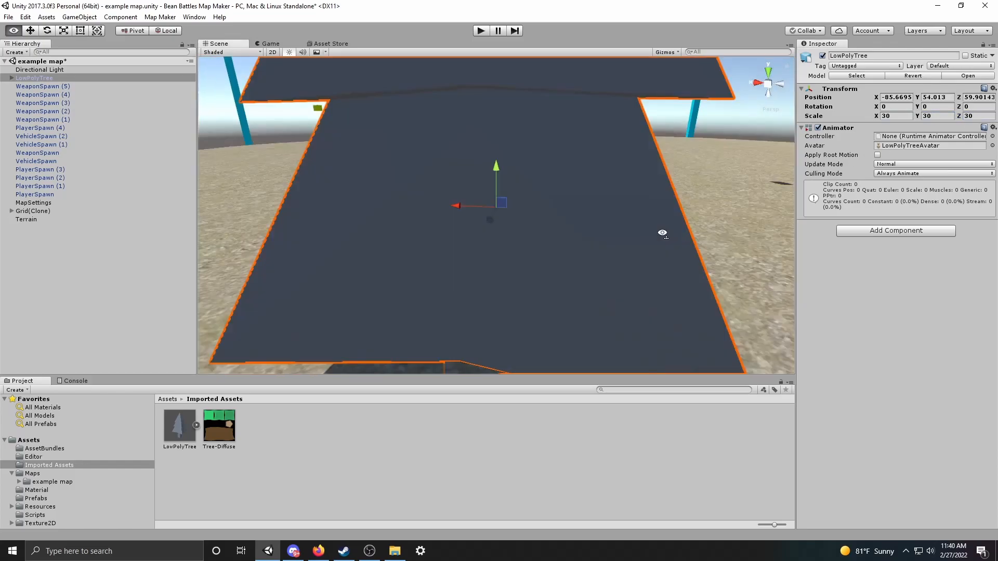
pyautogui.press('w')
pyautogui.moveTo(662, 234); pyautogui.dragTo(662, 239, button='right')
pyautogui.moveTo(505, 159); pyautogui.dragTo(515, 127)
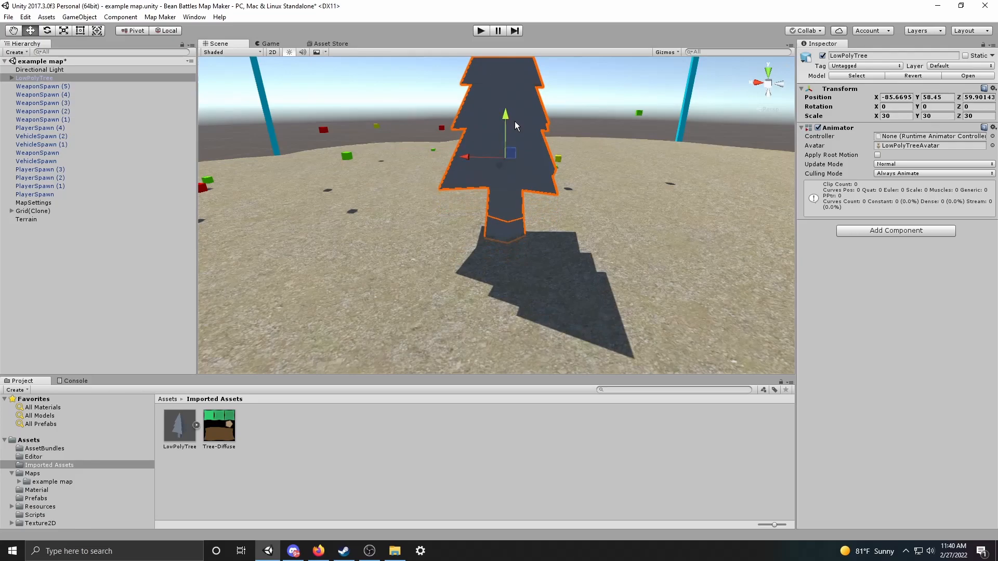
pyautogui.click(86, 294)
pyautogui.moveTo(430, 258); pyautogui.dragTo(517, 211, button='right')
pyautogui.press('a')
# Add a 3D capsule to the scene and move it beside the tree as a size reference
pyautogui.rightClick(92, 271)
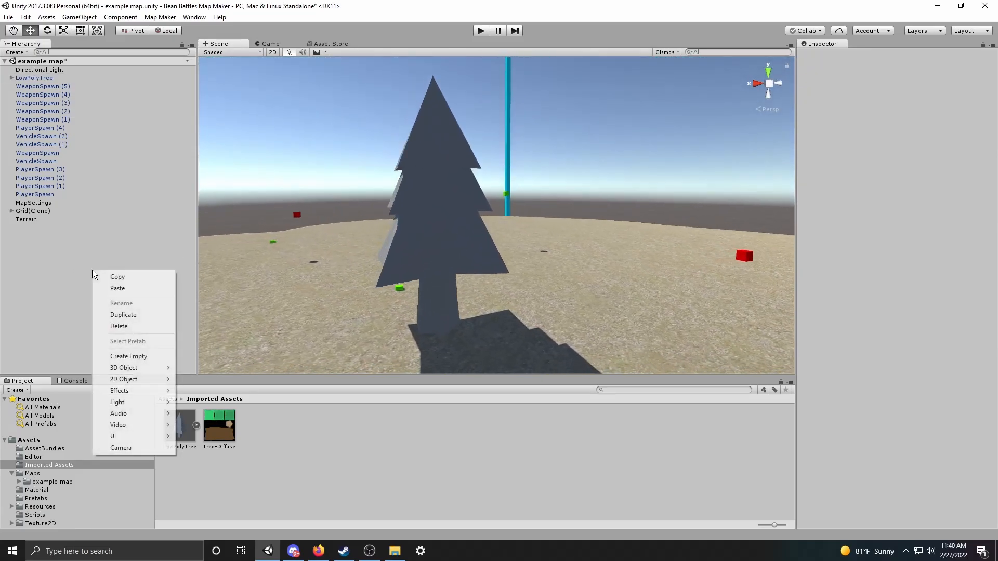
pyautogui.click(40, 290)
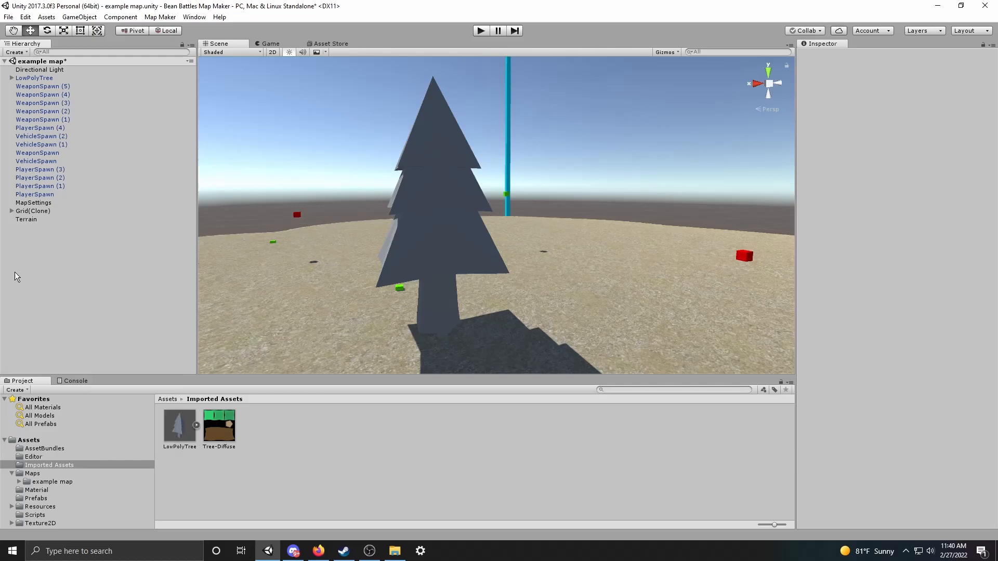
pyautogui.rightClick(31, 268)
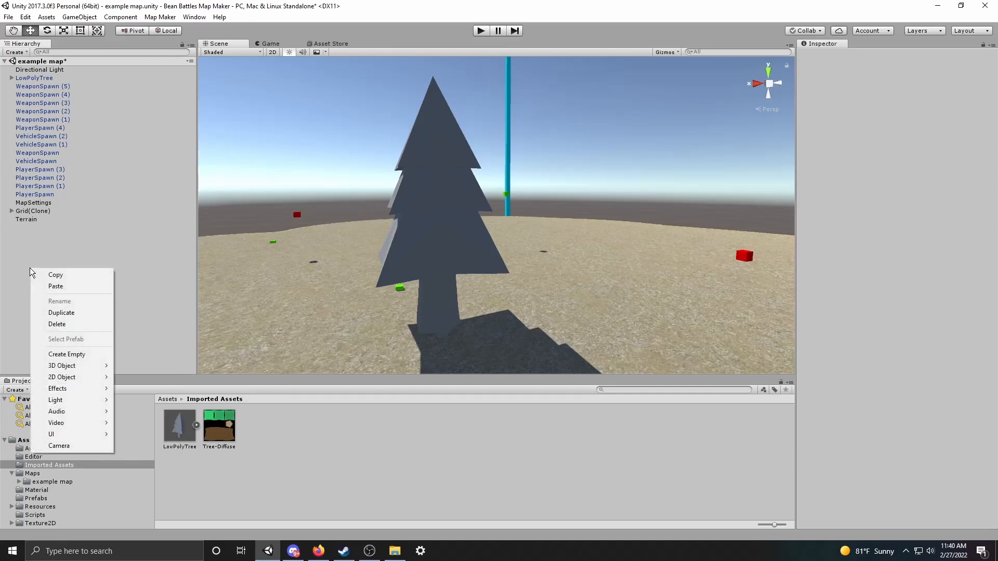
pyautogui.moveTo(67, 366)
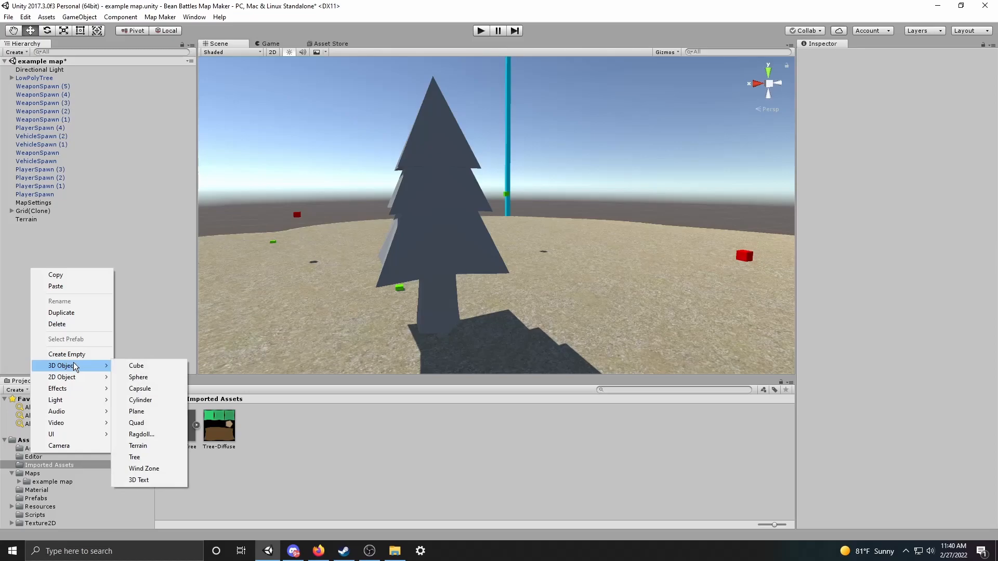
pyautogui.click(140, 388)
pyautogui.moveTo(500, 220); pyautogui.dragTo(512, 297)
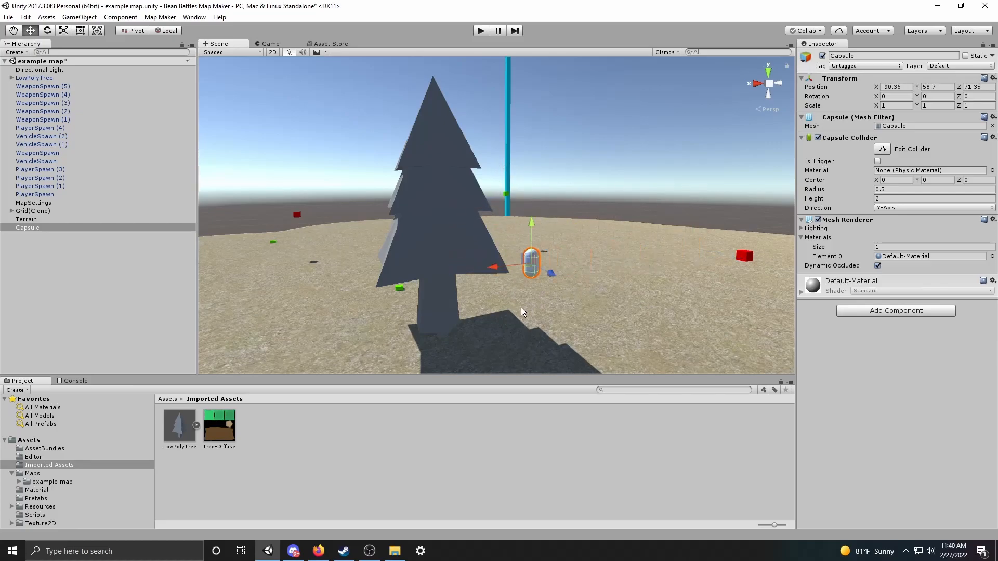
# Lower the capsule onto the ground within the tree's shadow to compare their sizes
pyautogui.press('f')
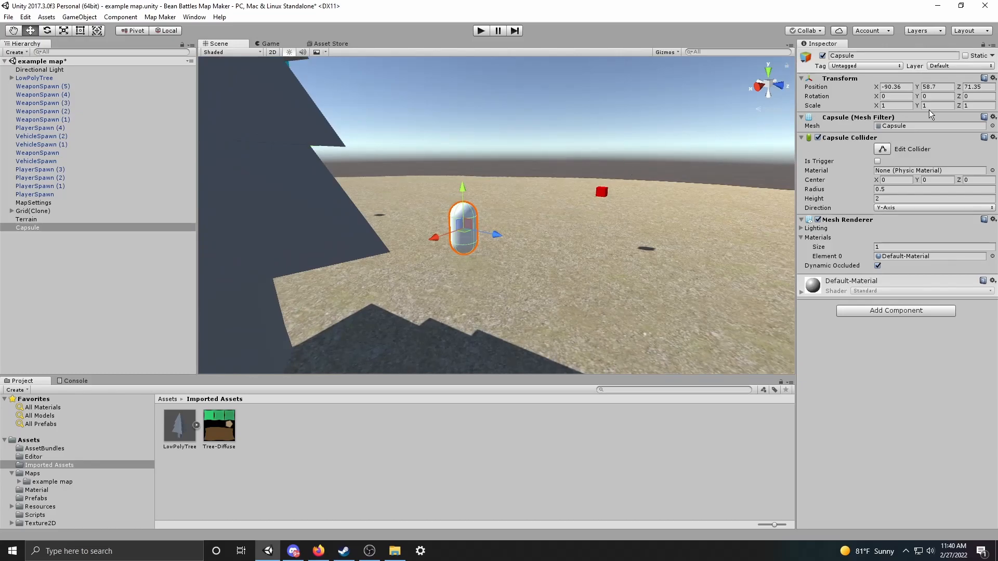
pyautogui.moveTo(457, 195); pyautogui.dragTo(495, 304)
pyautogui.moveTo(496, 304); pyautogui.dragTo(416, 356, button='right')
pyautogui.moveTo(591, 232); pyautogui.dragTo(577, 345)
pyautogui.scroll(-8, 552, 324)
pyautogui.moveTo(550, 322); pyautogui.dragTo(611, 329, button='right')
pyautogui.scroll(4, 579, 311)
# Set the tree's scale to 20 on the X, Y and Z axes
pyautogui.click(440, 264)
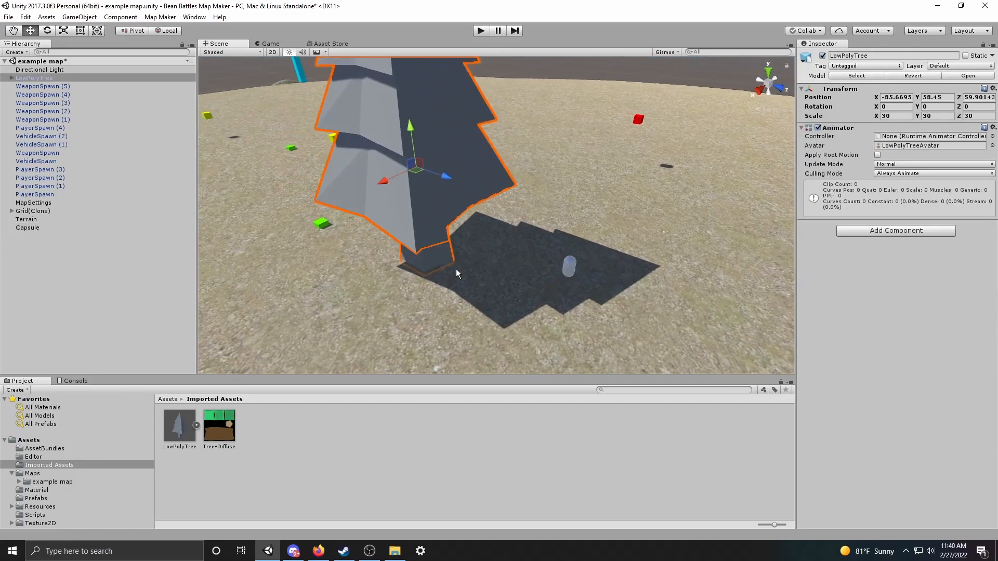
pyautogui.write('20')
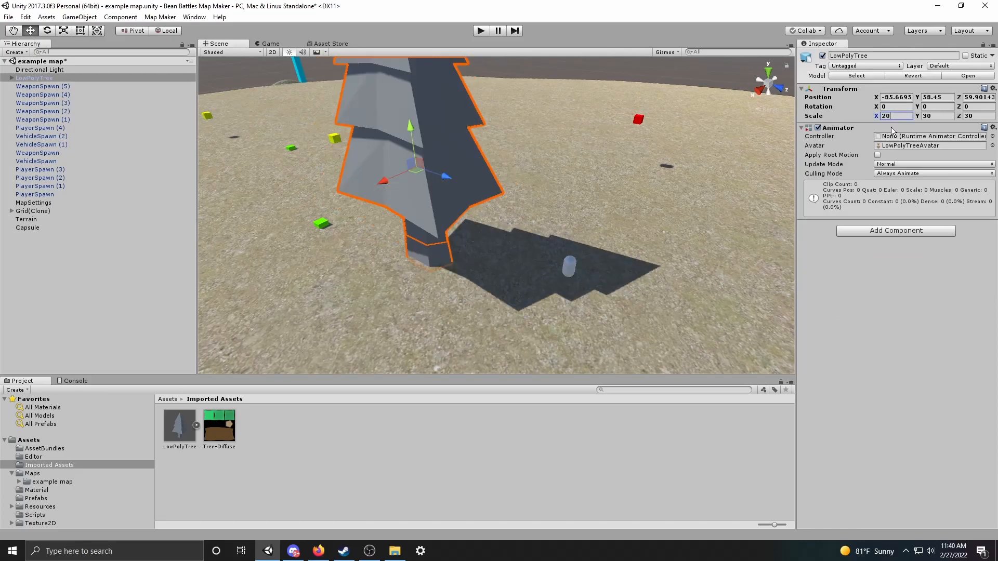
pyautogui.press('Tab')
pyautogui.write('20')
pyautogui.press('Tab')
pyautogui.write('20')
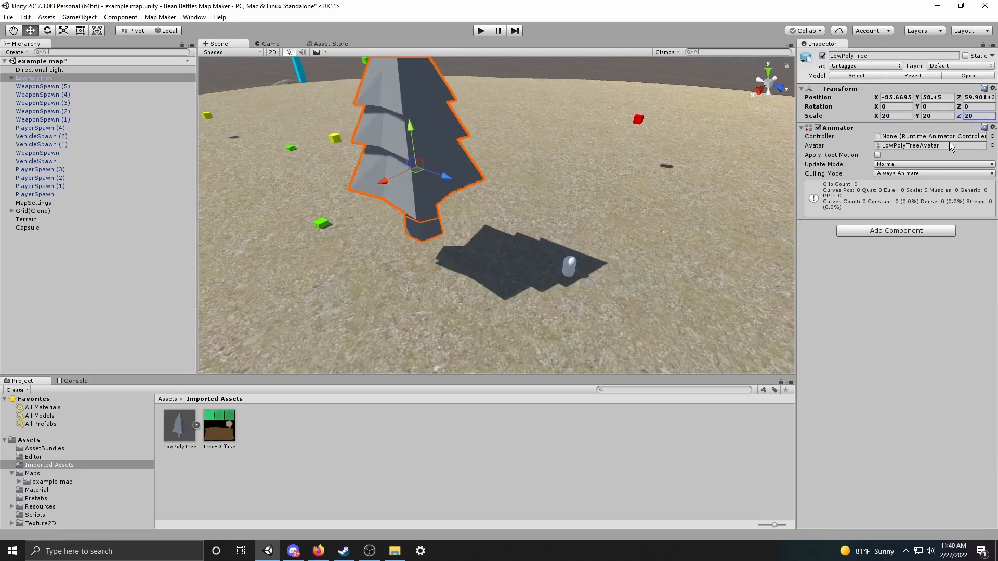
# Delete the capsule that served as a size reference beside the tree
pyautogui.click(577, 269)
pyautogui.moveTo(486, 246)
pyautogui.mouseDown(button='right')
pyautogui.moveTo(475, 268)
pyautogui.moveTo(475, 232)
pyautogui.mouseUp(button='right')
pyautogui.press('Delete')
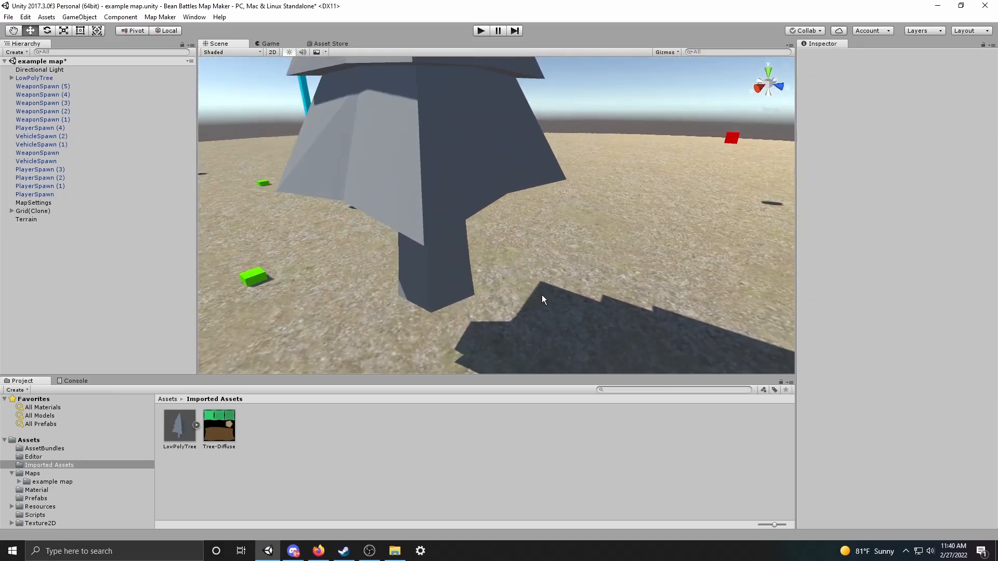
pyautogui.scroll(-5, 530, 270)
# Create a new material named "Tree Material" in the Imported Assets folder
pyautogui.click(520, 250)
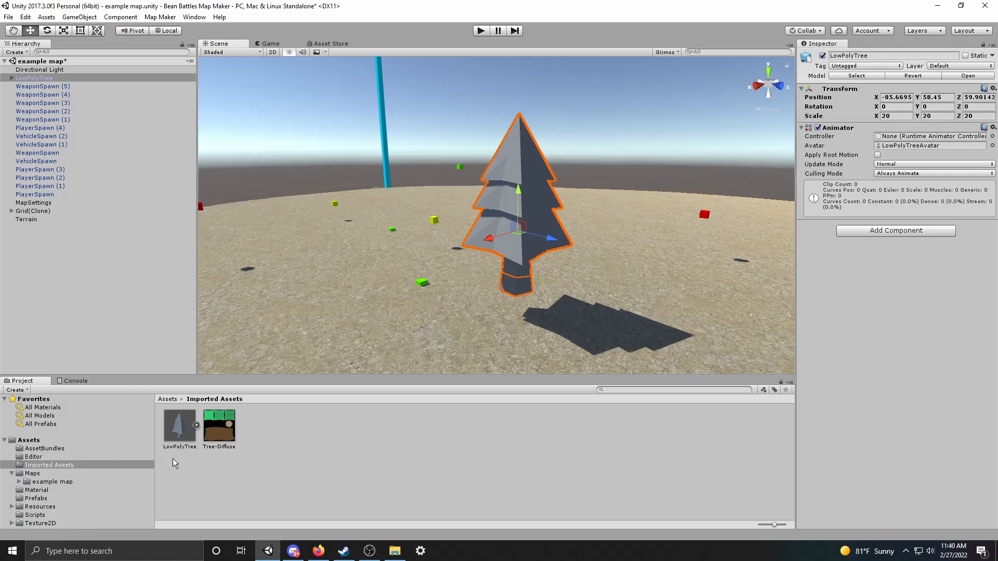
pyautogui.click(265, 426)
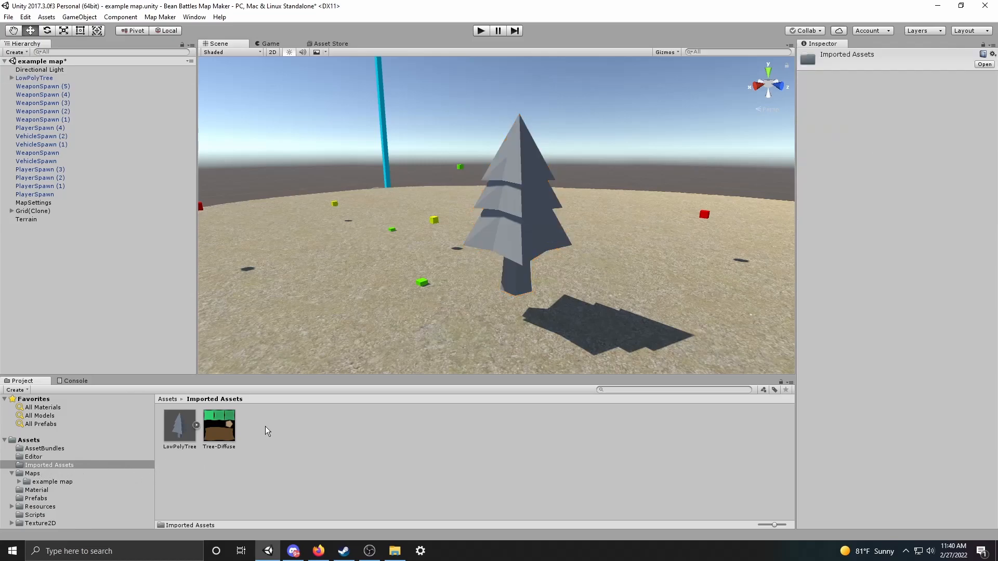
pyautogui.rightClick(265, 427)
pyautogui.moveTo(381, 222)
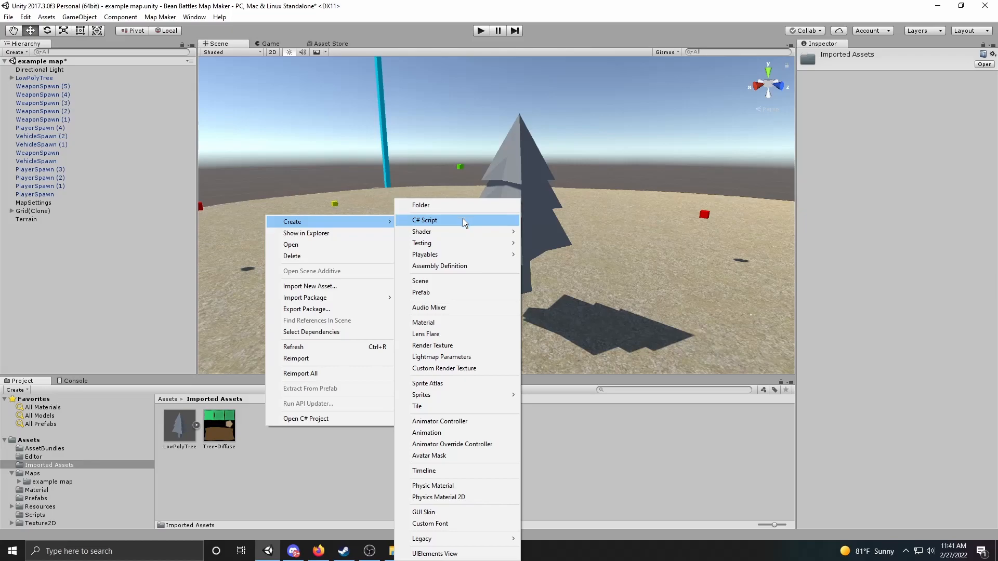
pyautogui.click(444, 323)
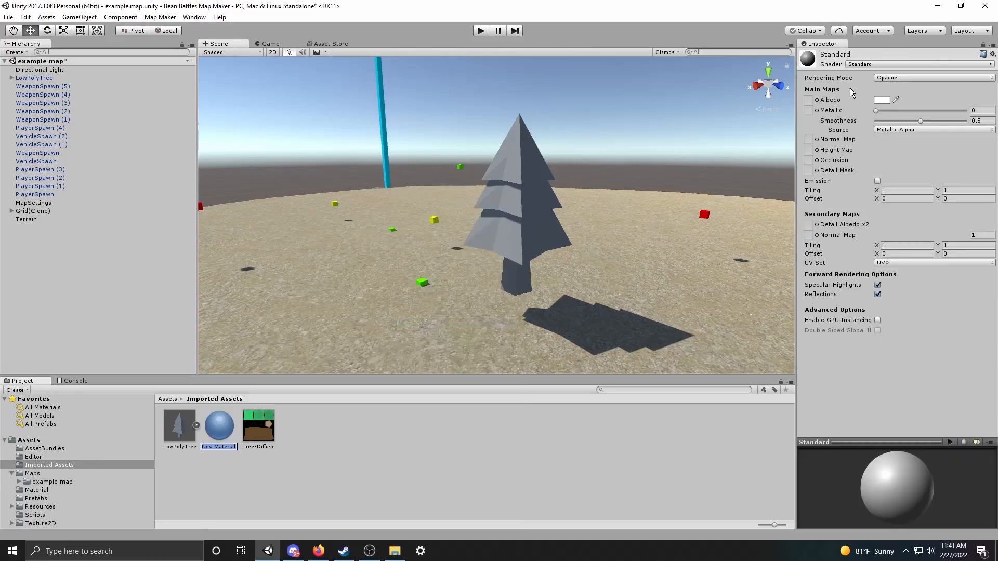
pyautogui.write('Tree Material')
pyautogui.press('Return')
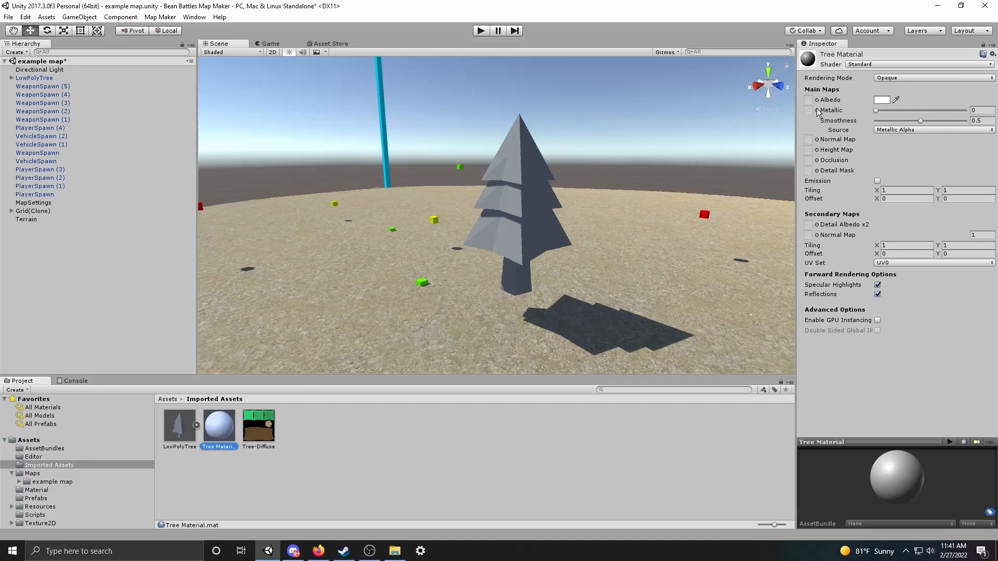
# Set the shader of Tree Material to Legacy Shaders/Diffuse
pyautogui.click(871, 63)
pyautogui.moveTo(886, 239)
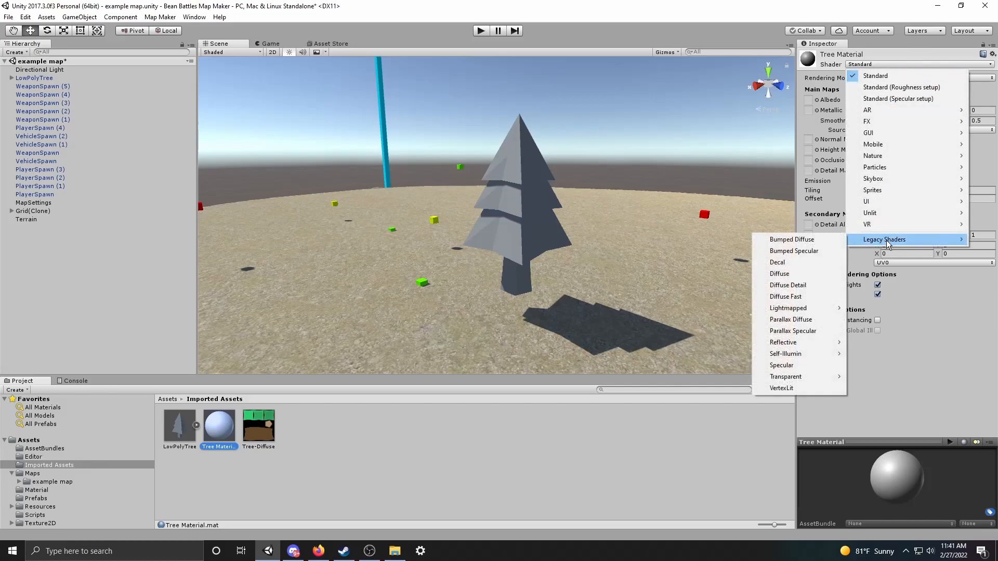
pyautogui.click(801, 274)
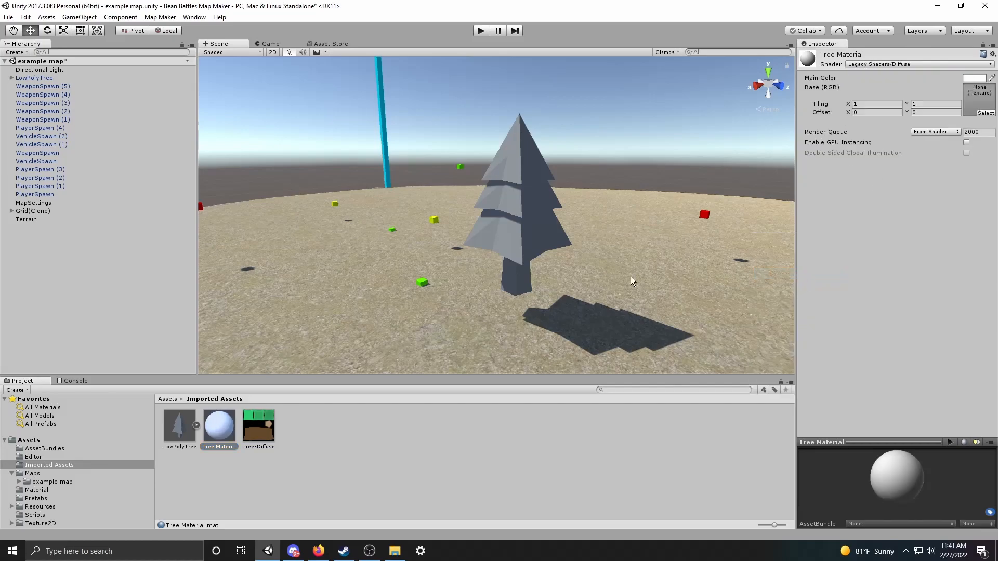
# Assign the Tree-Diffuse texture as the base texture of Tree Material
pyautogui.keyDown('alt'); pyautogui.moveTo(641, 276); pyautogui.dragTo(624, 296); pyautogui.keyUp('alt')
pyautogui.scroll(5, 613, 299)
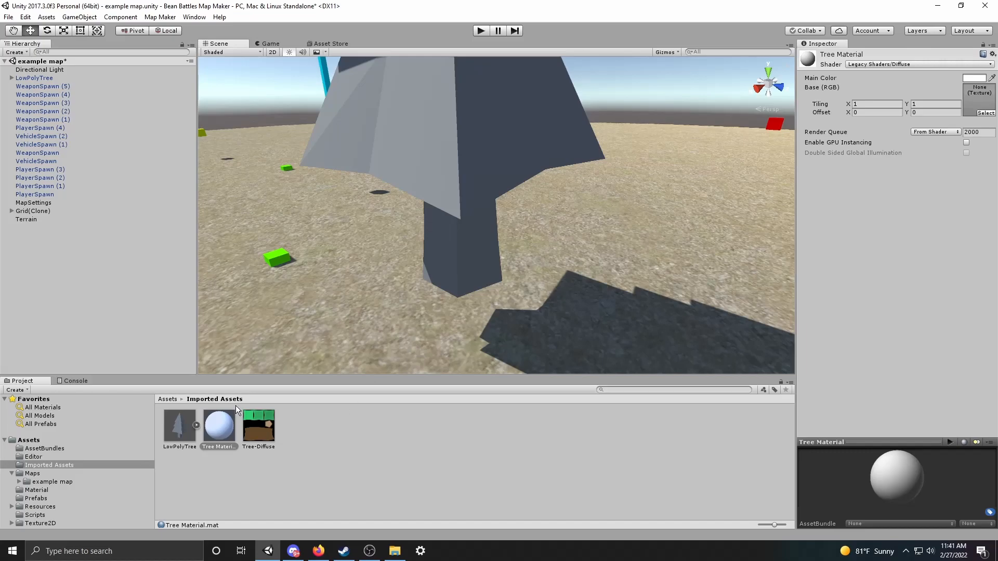
pyautogui.keyDown('alt'); pyautogui.moveTo(575, 239); pyautogui.dragTo(500, 269); pyautogui.keyUp('alt')
pyautogui.scroll(-5, 500, 268)
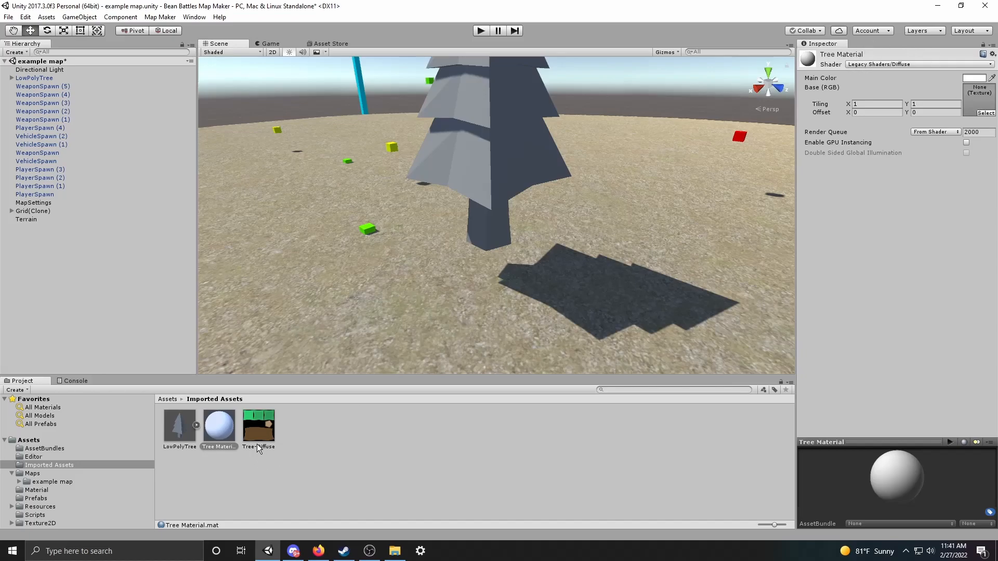
pyautogui.moveTo(257, 441); pyautogui.dragTo(245, 430)
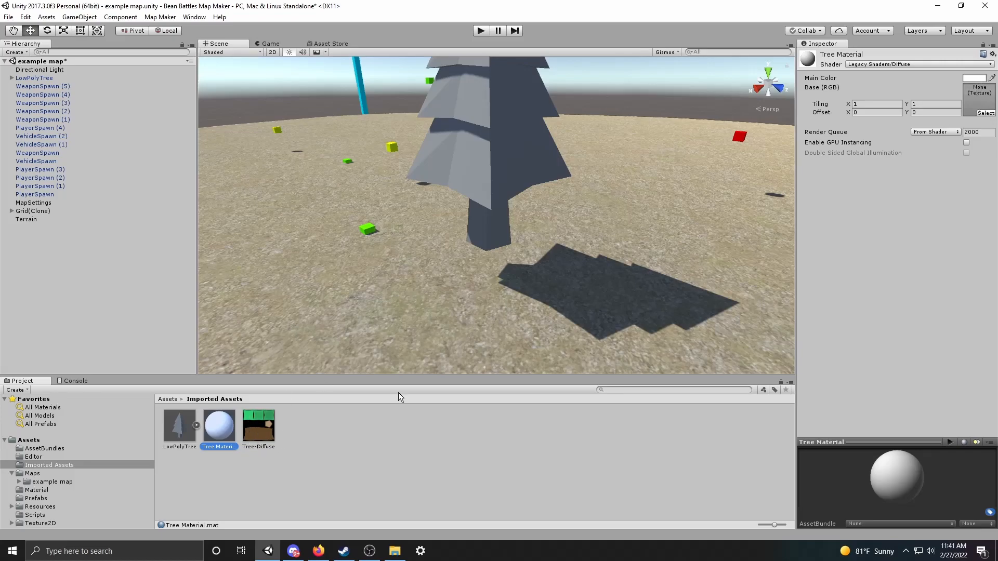
pyautogui.click(986, 112)
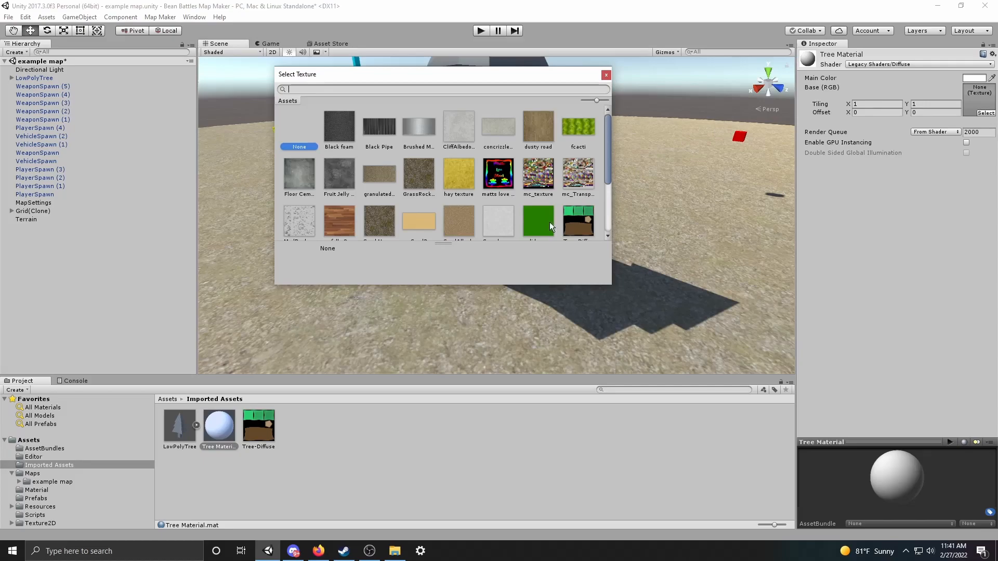
pyautogui.click(579, 228)
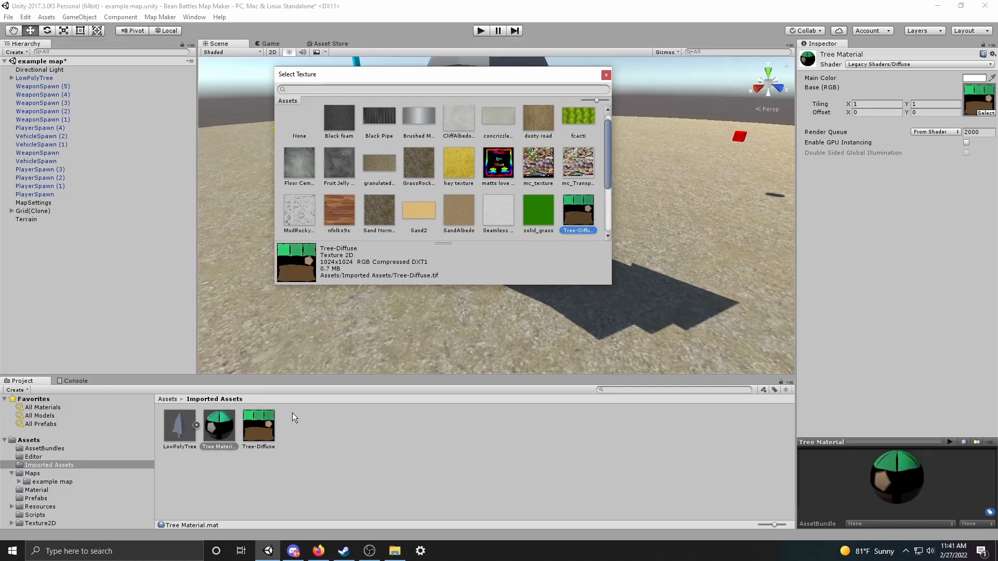
pyautogui.doubleClick(577, 210)
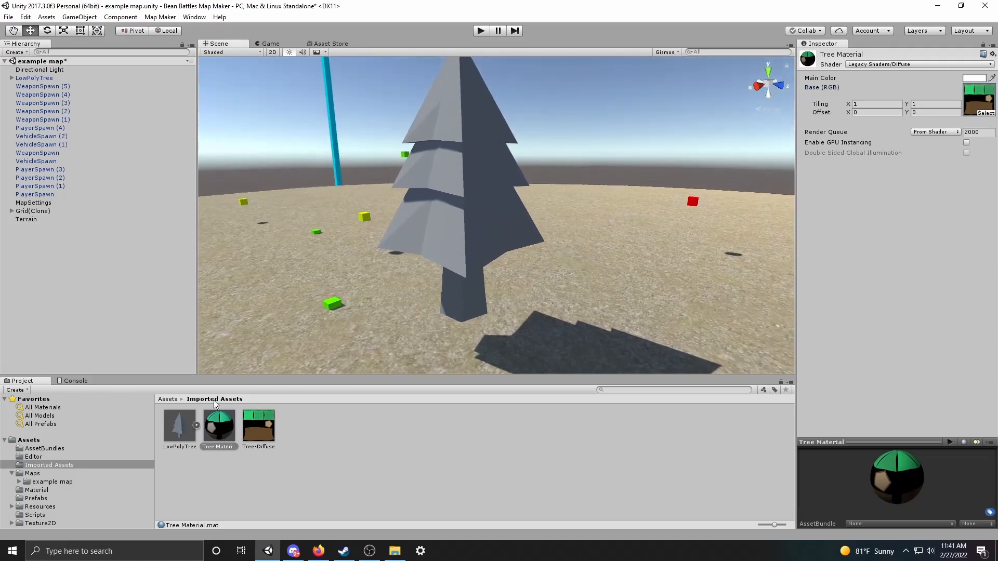
# Apply Tree Material to the tree's foliage and upper trunk, and expand LowPolyTree to list its child objects
pyautogui.moveTo(216, 432); pyautogui.dragTo(431, 233)
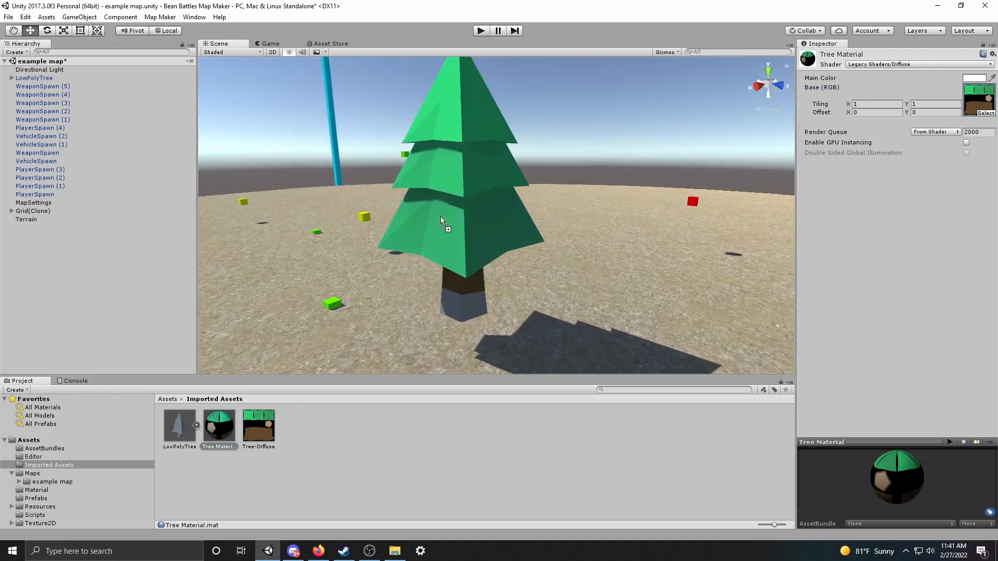
pyautogui.click(12, 78)
pyautogui.press('a')
pyautogui.moveTo(323, 192); pyautogui.dragTo(583, 236, button='right')
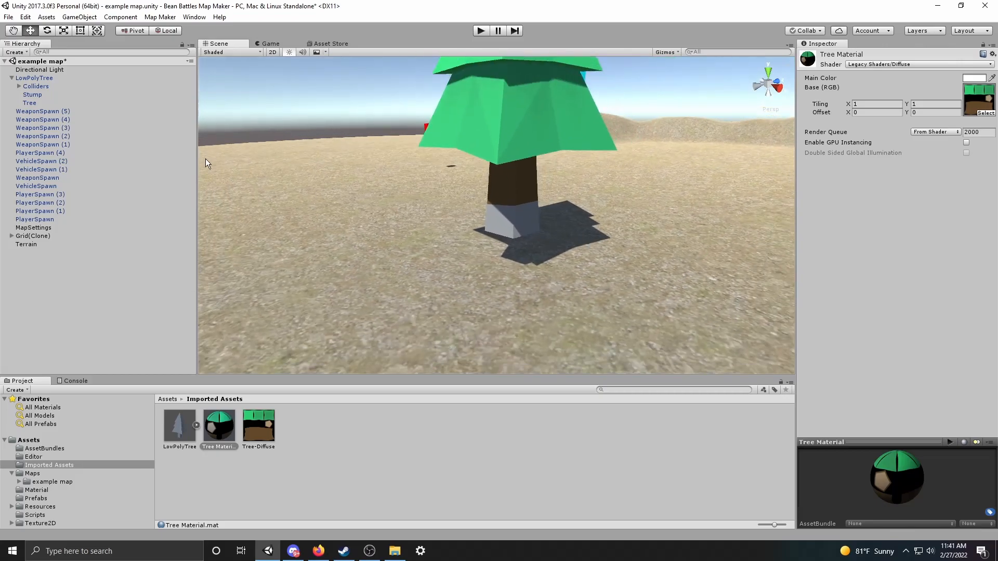
# Check which child objects make up LowPolyTree and apply Tree Material to the stump as well
pyautogui.click(25, 79)
pyautogui.click(32, 86)
pyautogui.click(32, 94)
pyautogui.click(37, 103)
pyautogui.click(39, 95)
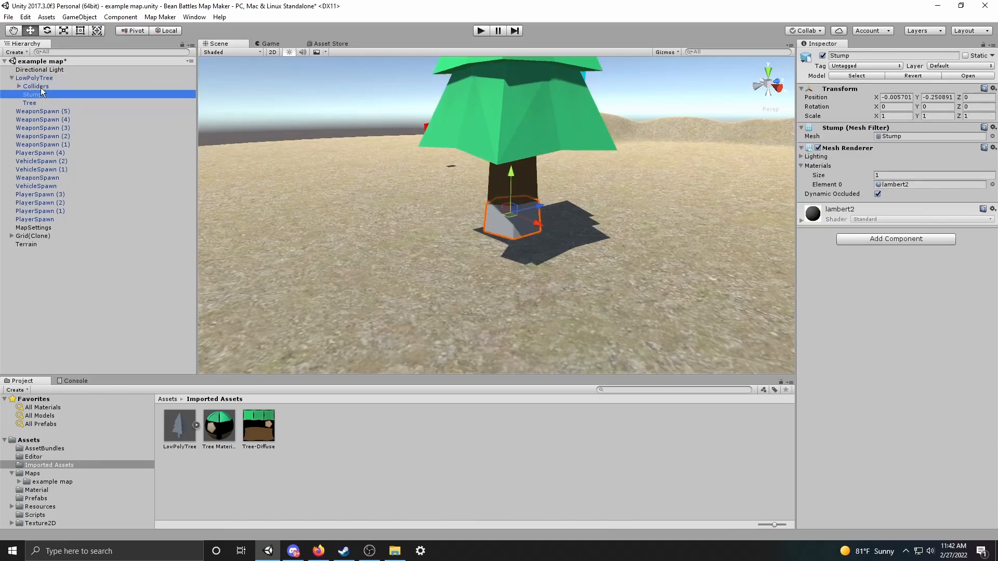
pyautogui.click(35, 78)
pyautogui.click(40, 94)
pyautogui.click(36, 103)
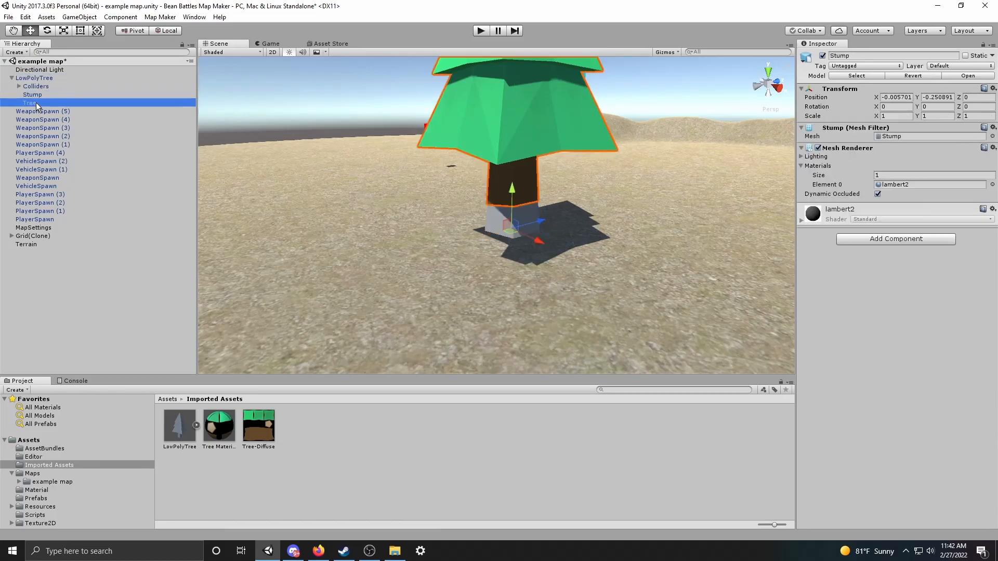
pyautogui.press('f')
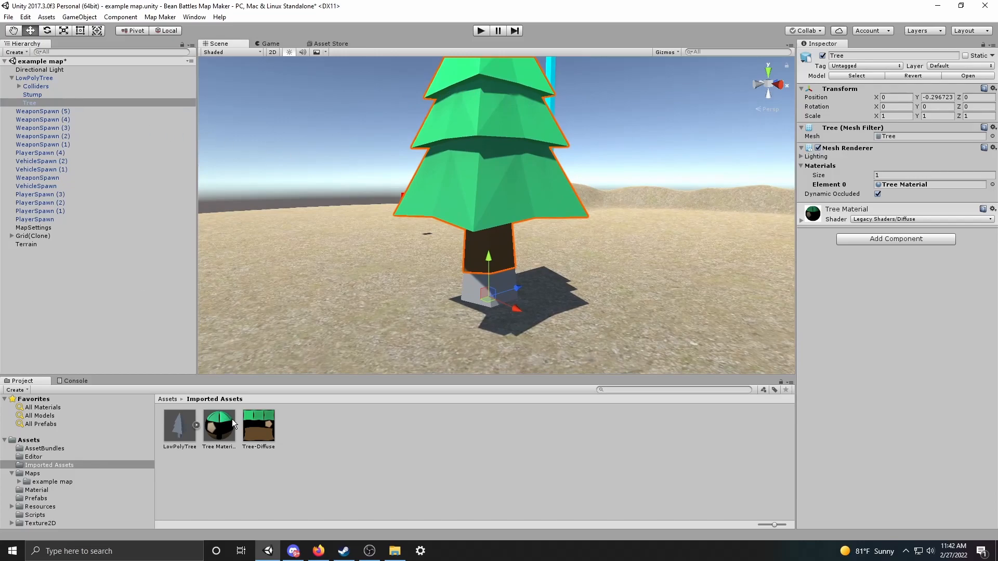
pyautogui.moveTo(213, 430); pyautogui.dragTo(516, 302)
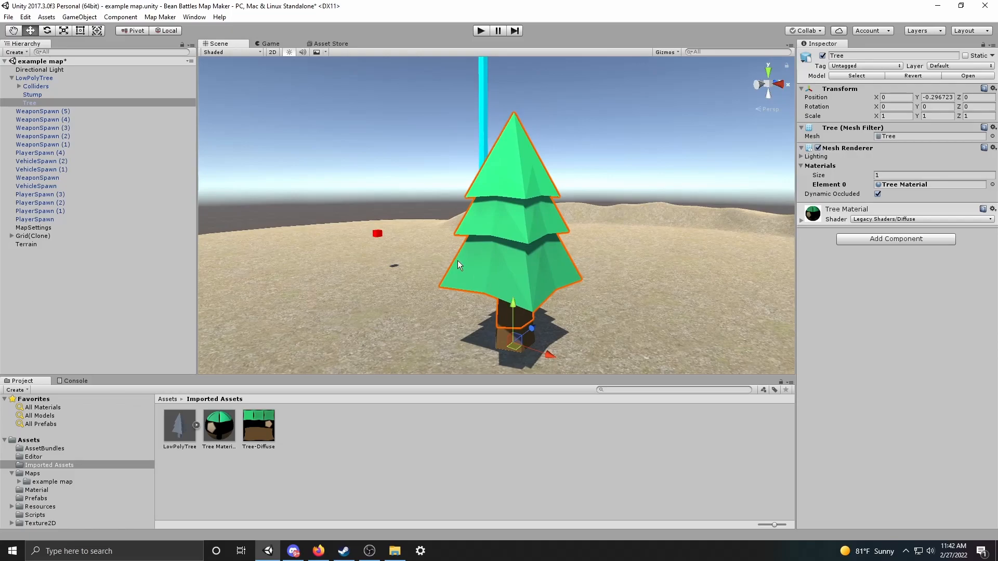
# Remove the Animator component from the LowPolyTree object
pyautogui.click(51, 79)
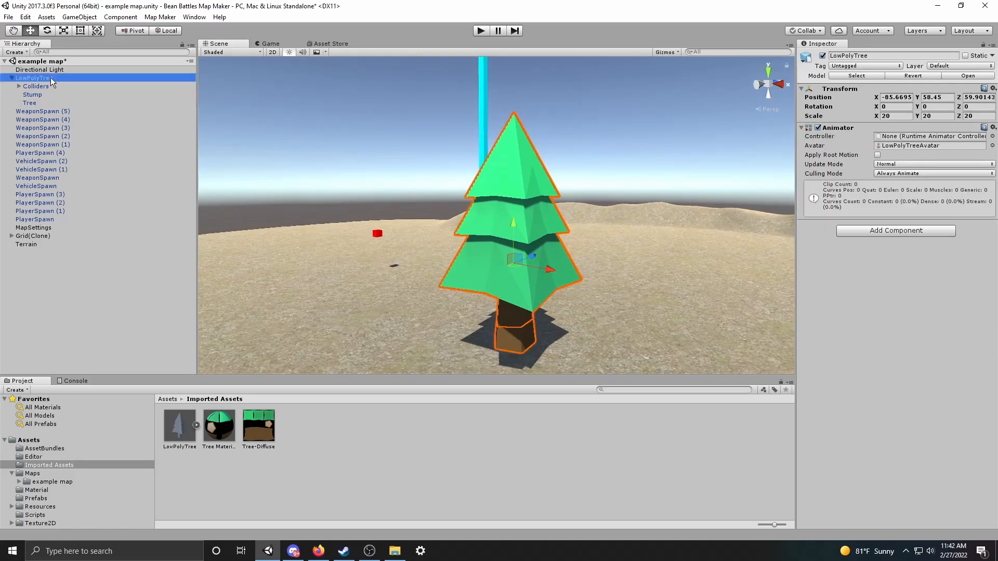
pyautogui.click(993, 127)
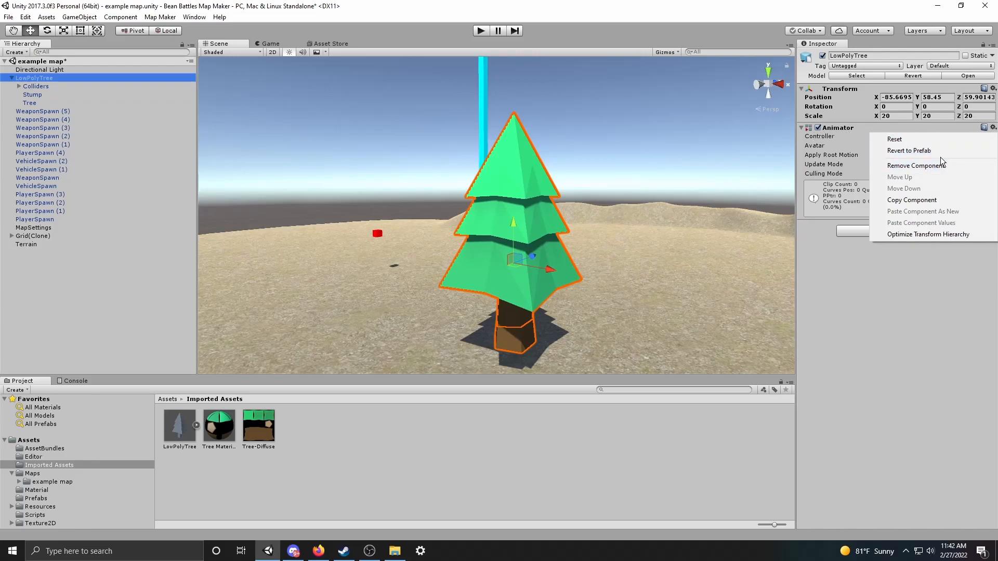
pyautogui.click(930, 165)
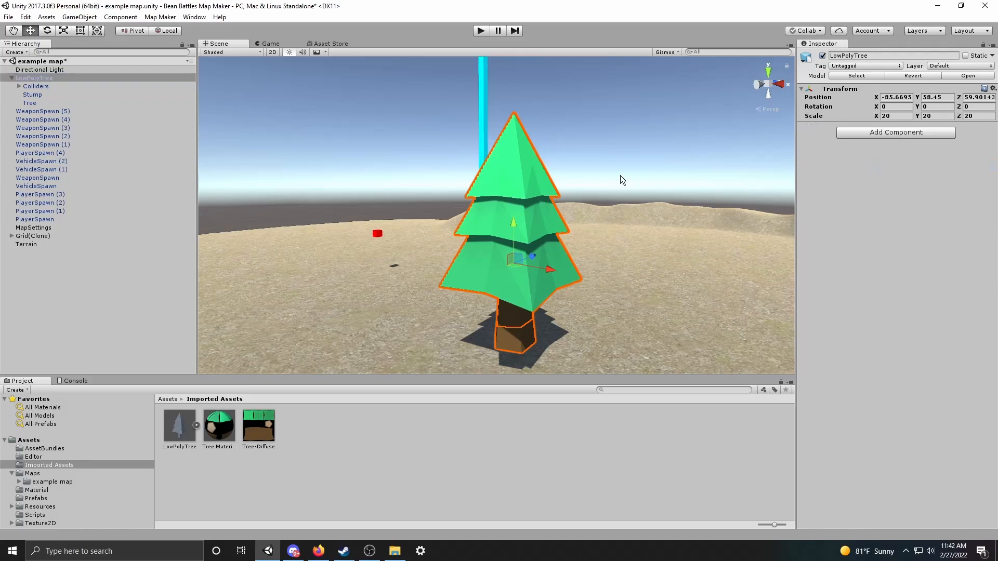
# Delete the Colliders child object from LowPolyTree, accepting that the prefab instance is broken
pyautogui.doubleClick(51, 84)
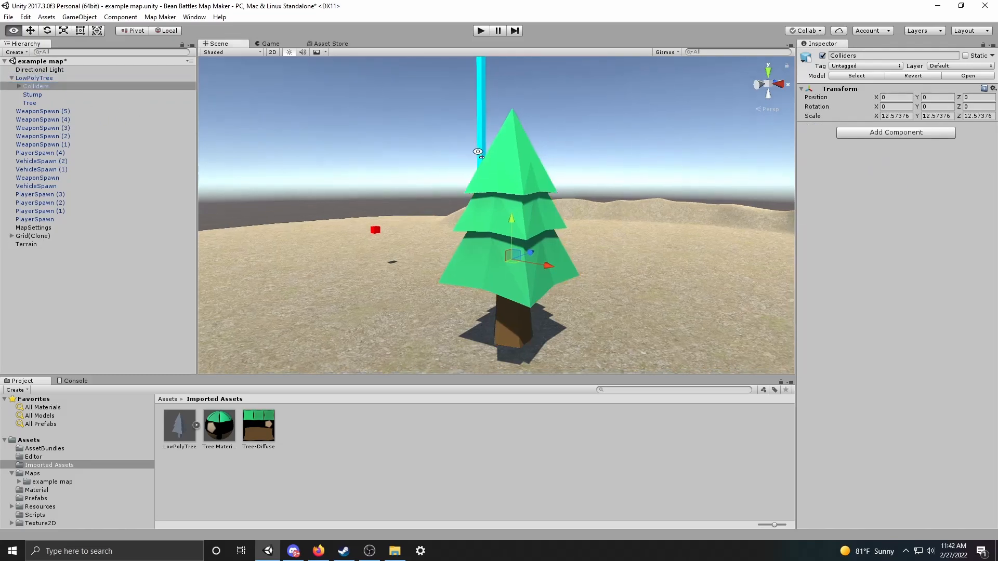
pyautogui.click(19, 86)
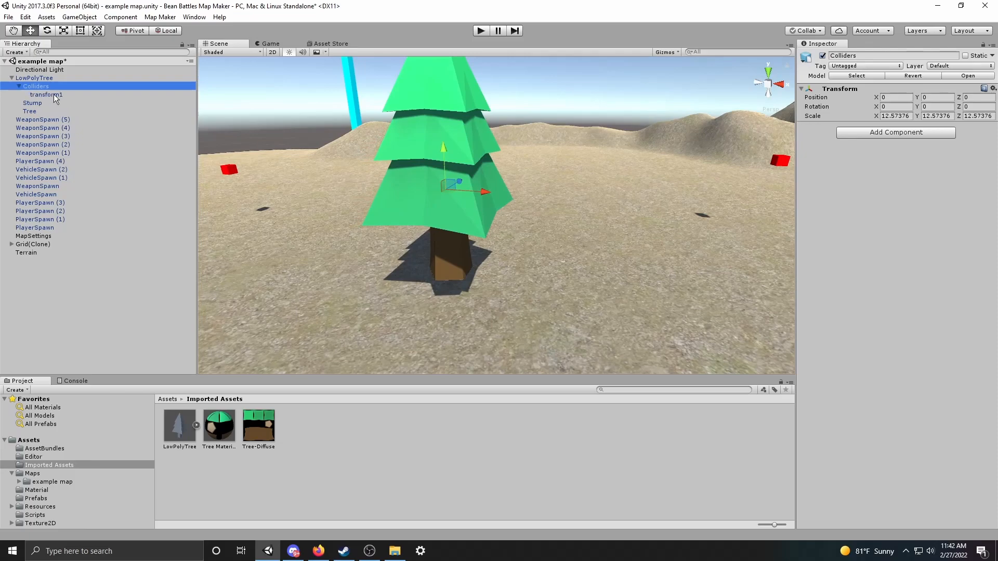
pyautogui.click(58, 95)
pyautogui.click(51, 87)
pyautogui.press('Delete')
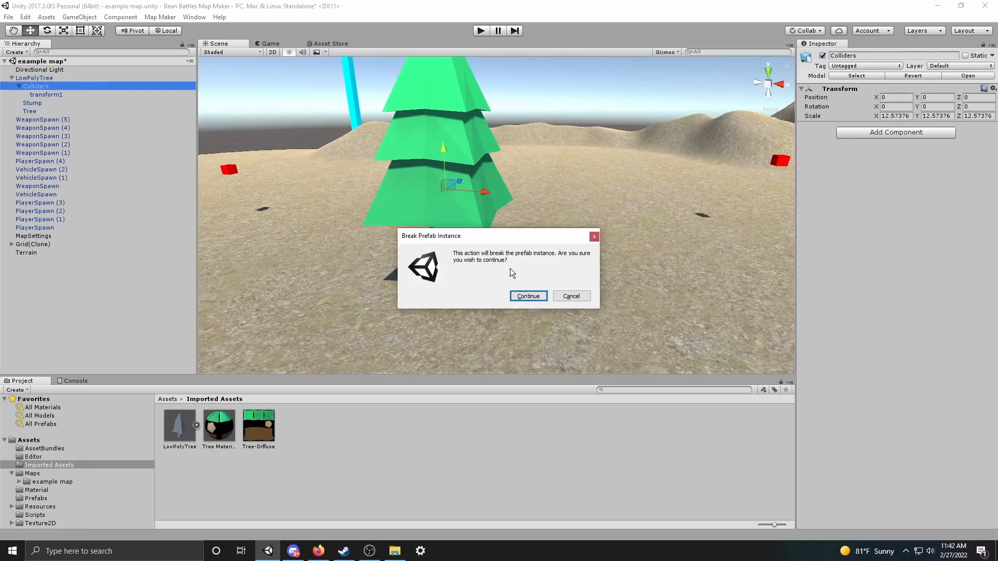
pyautogui.click(522, 296)
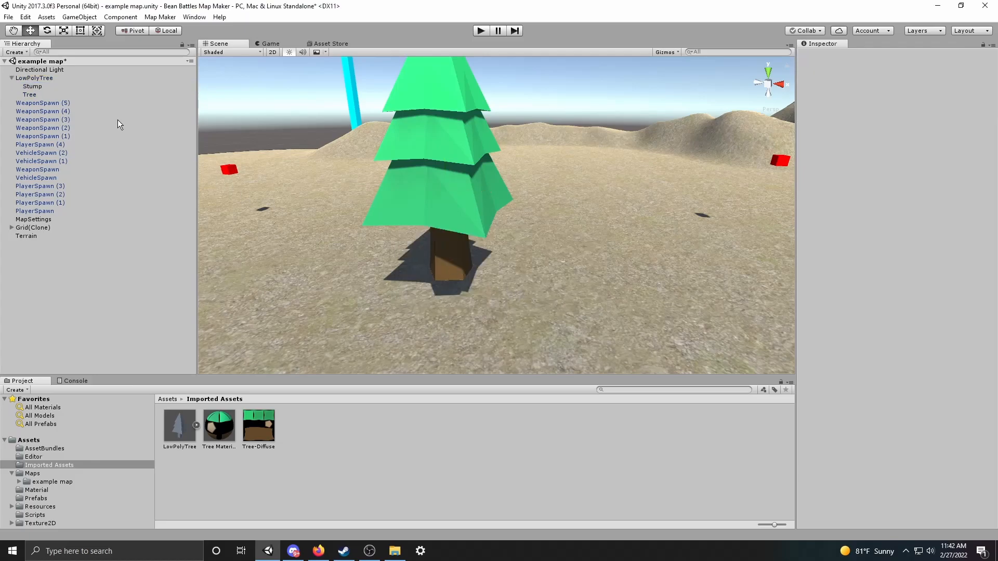
# Lower the whole LowPolyTree object until its stump rests on the ground
pyautogui.click(47, 78)
pyautogui.keyDown('alt'); pyautogui.moveTo(378, 176); pyautogui.dragTo(693, 181); pyautogui.keyUp('alt')
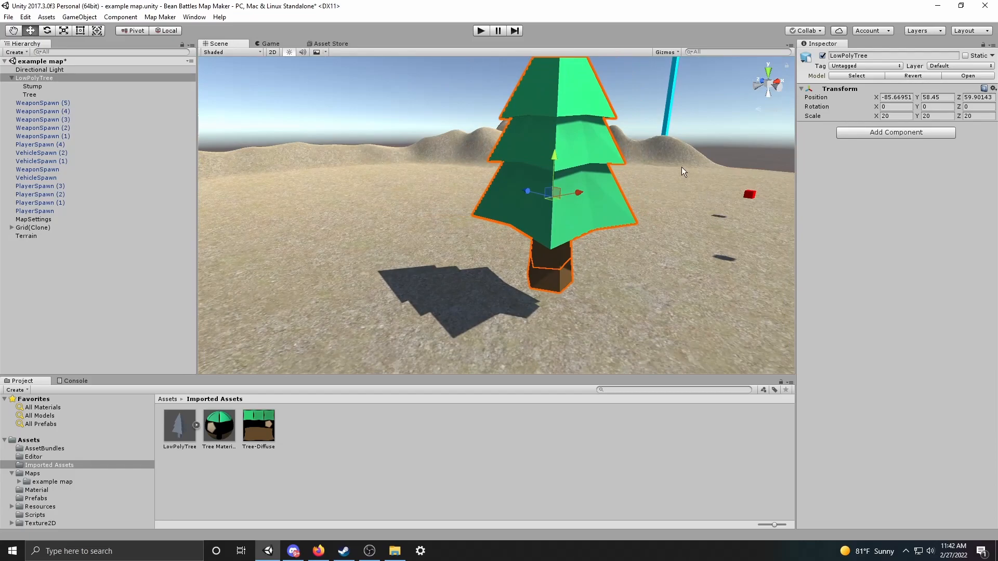
pyautogui.moveTo(557, 151); pyautogui.dragTo(567, 198)
pyautogui.keyDown('alt'); pyautogui.moveTo(426, 203); pyautogui.dragTo(697, 207); pyautogui.keyUp('alt')
pyautogui.press('w')
pyautogui.moveTo(696, 207); pyautogui.dragTo(704, 203, button='right')
pyautogui.moveTo(553, 266); pyautogui.dragTo(597, 256, button='right')
pyautogui.press('s')
pyautogui.press('w')
# Add a Mesh Collider component to the Stump child object
pyautogui.click(32, 87)
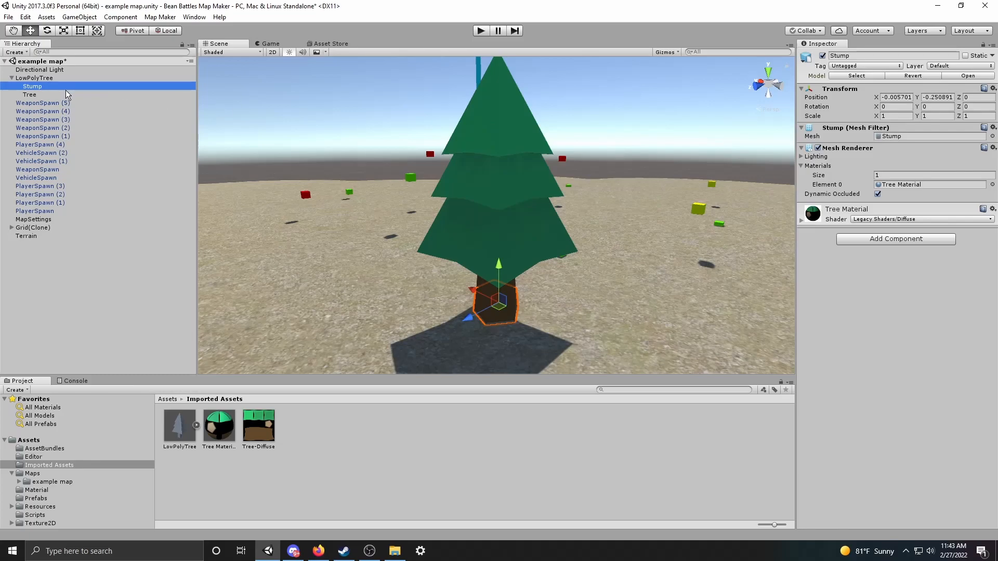
pyautogui.click(861, 241)
pyautogui.write('mesh')
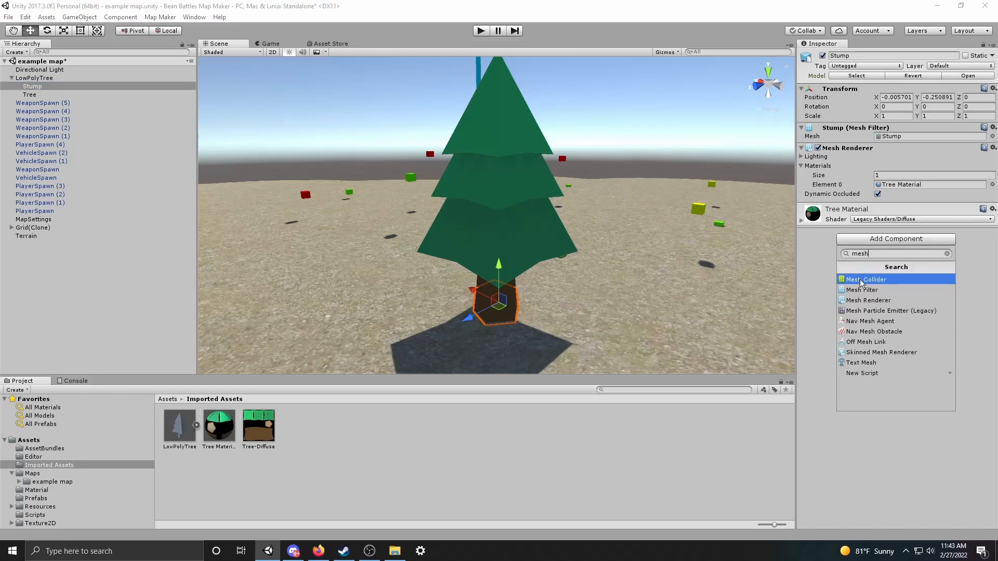
pyautogui.click(861, 280)
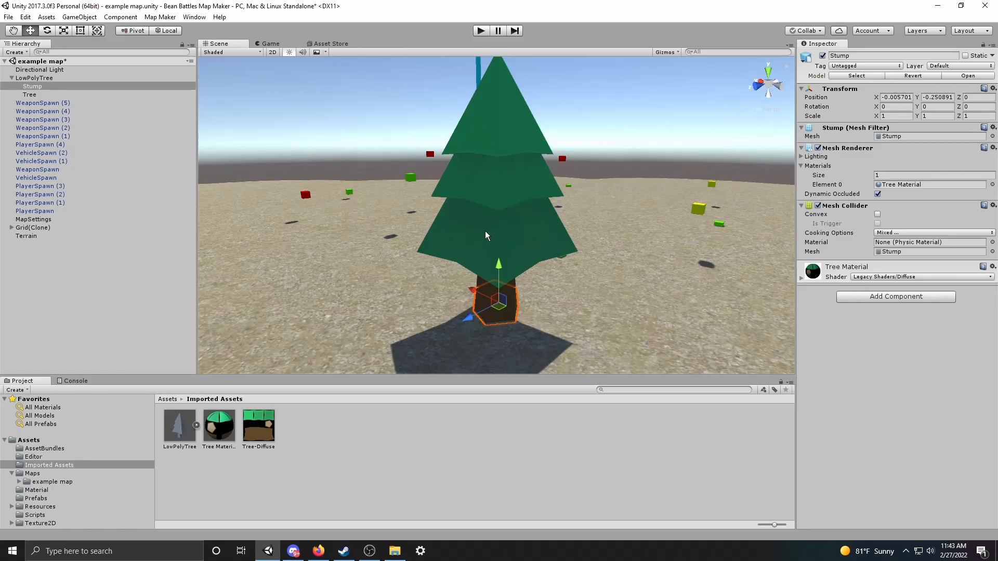
# Add a Mesh Collider component to the Tree child object as well
pyautogui.click(499, 238)
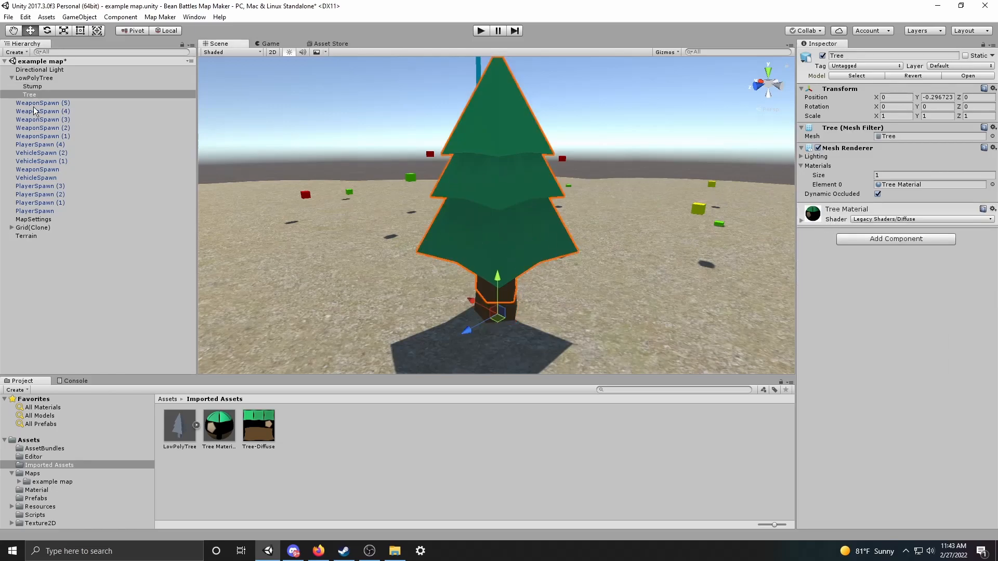
pyautogui.click(884, 239)
pyautogui.click(874, 284)
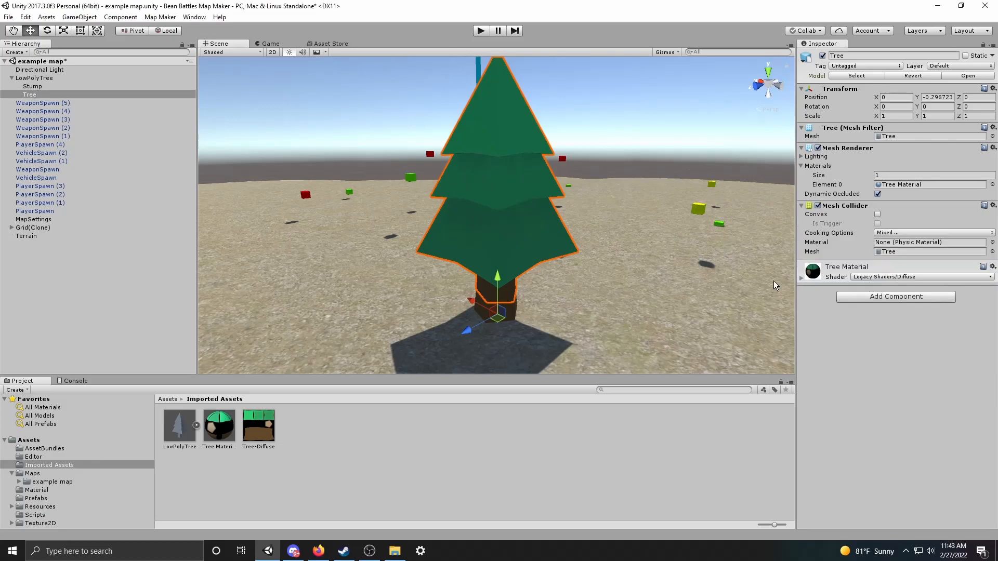
pyautogui.moveTo(503, 265); pyautogui.dragTo(606, 284, button='right')
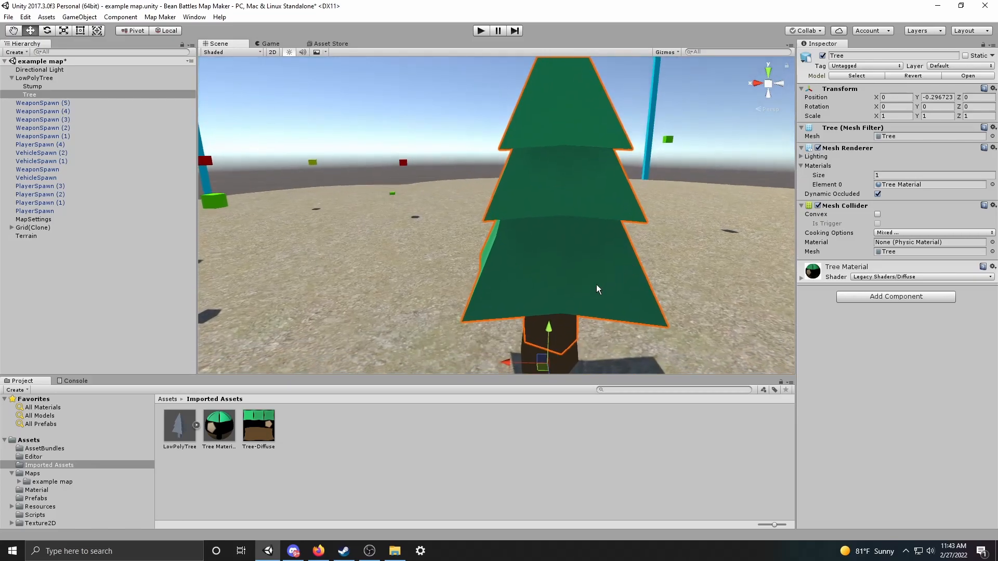
pyautogui.moveTo(480, 304); pyautogui.dragTo(508, 316, button='right')
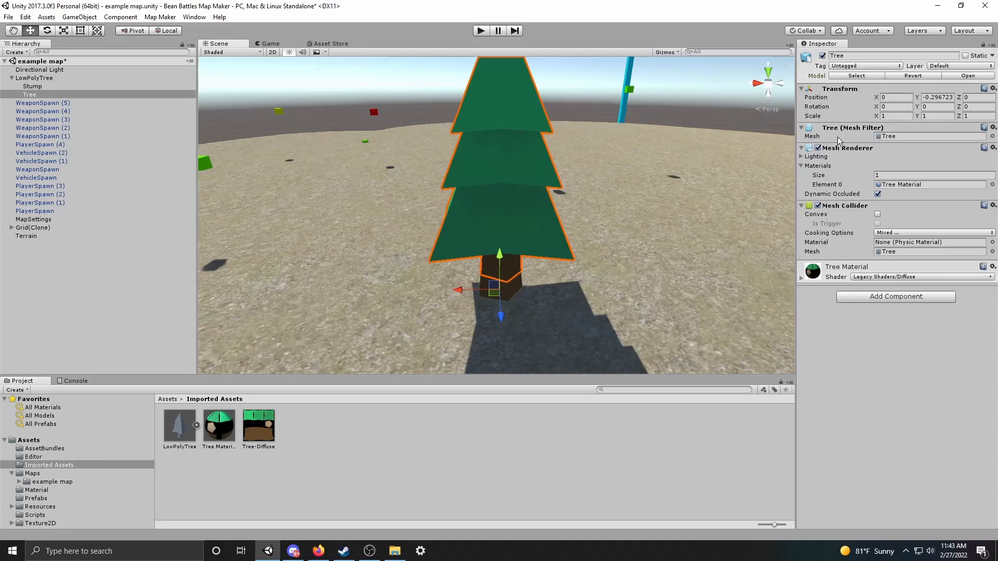
# Turn Convex on and back off for the Tree's Mesh Collider to compare the collision shapes
pyautogui.moveTo(537, 263)
pyautogui.mouseDown(button='right')
pyautogui.moveTo(617, 263)
pyautogui.moveTo(606, 258)
pyautogui.moveTo(496, 324)
pyautogui.moveTo(314, 279)
pyautogui.moveTo(551, 286)
pyautogui.mouseUp(button='right')
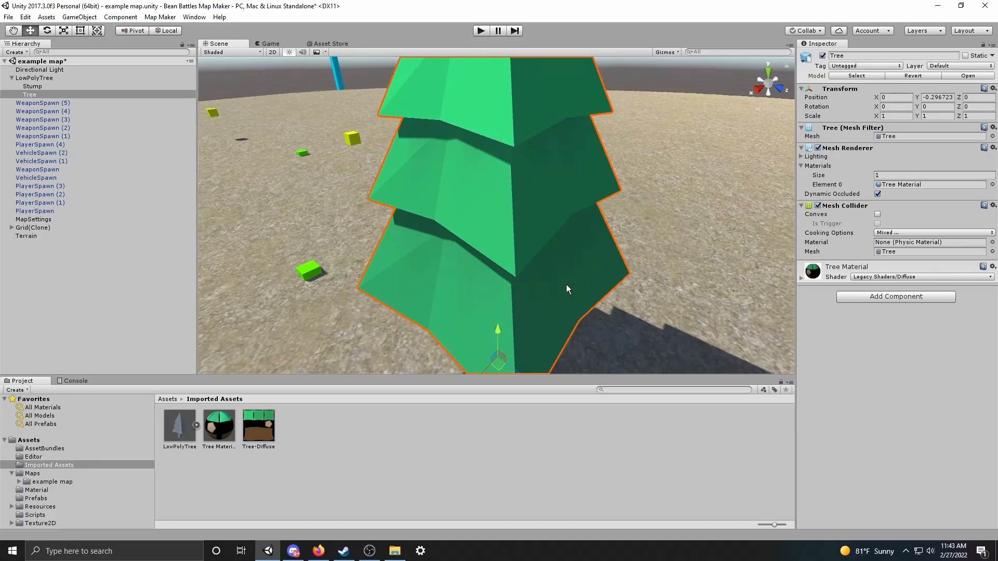
pyautogui.scroll(-6, 569, 285)
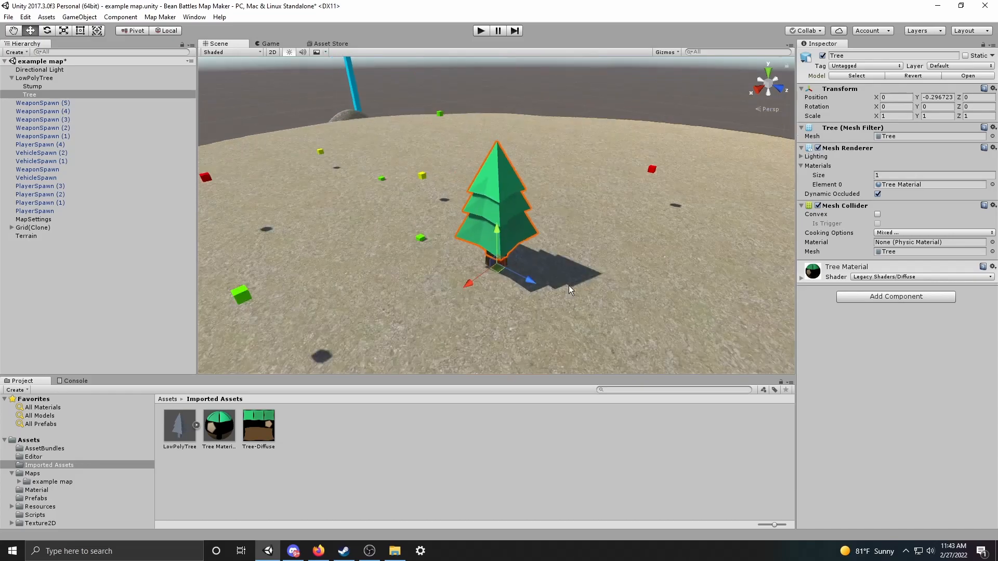
pyautogui.scroll(2, 500, 281)
pyautogui.scroll(2, 515, 268)
pyautogui.moveTo(509, 257); pyautogui.dragTo(589, 300, button='right')
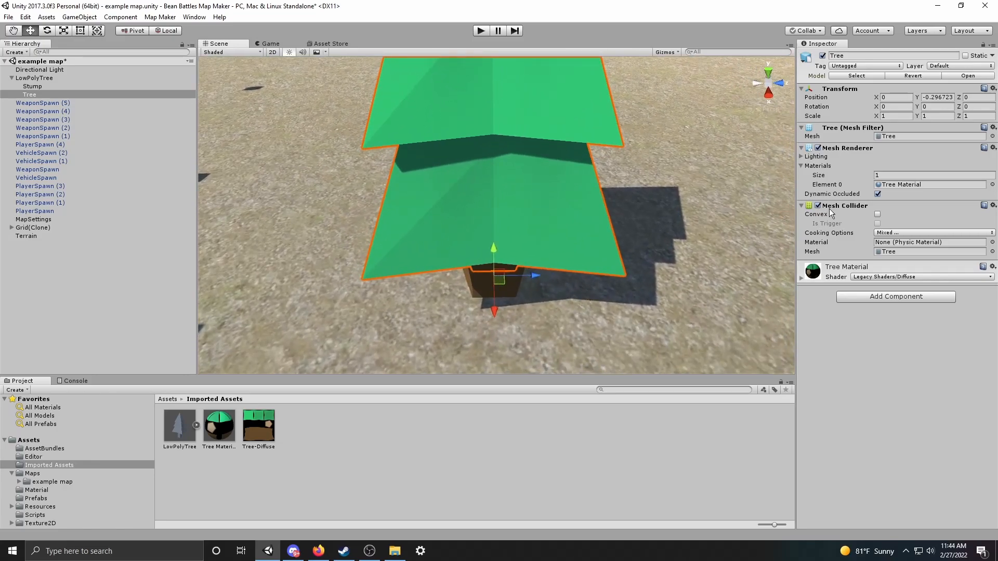
pyautogui.click(878, 215)
pyautogui.moveTo(488, 156); pyautogui.dragTo(438, 289, button='right')
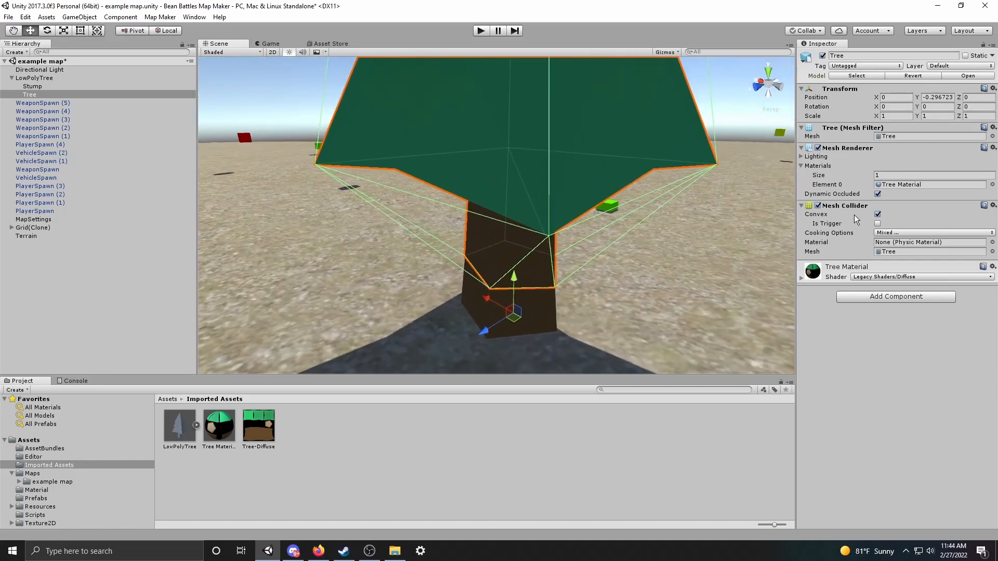
pyautogui.click(877, 215)
# Enable Convex again on the Tree's Mesh Collider, inspect the hull around the branches and trunk, and disable it
pyautogui.moveTo(566, 268); pyautogui.dragTo(743, 263, button='right')
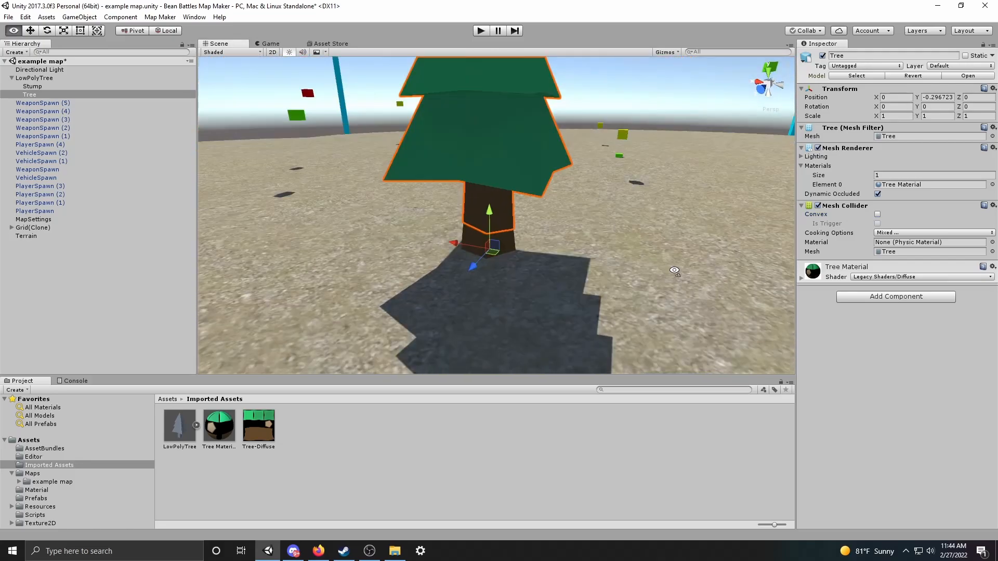
pyautogui.click(875, 215)
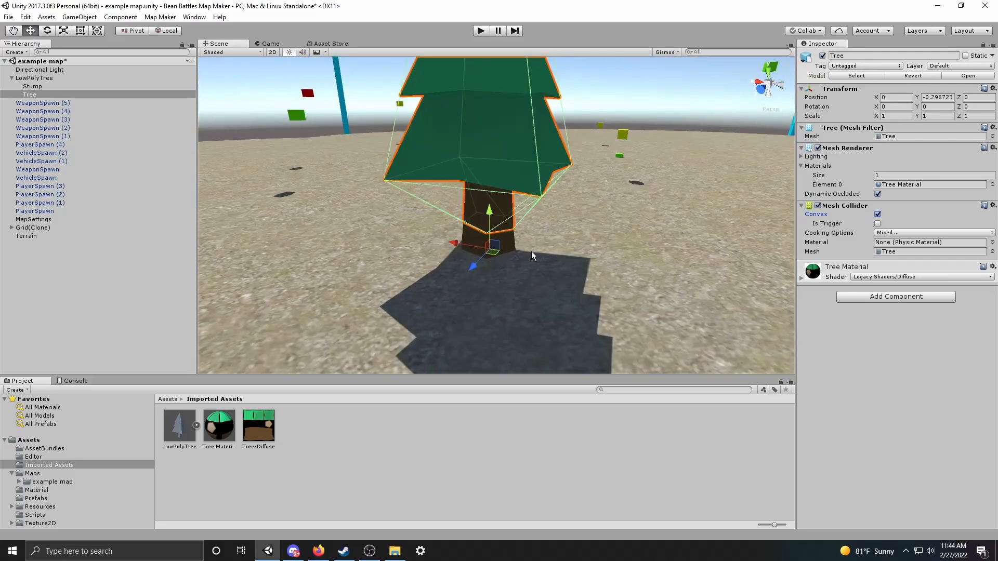
pyautogui.moveTo(531, 251); pyautogui.dragTo(545, 166, button='right')
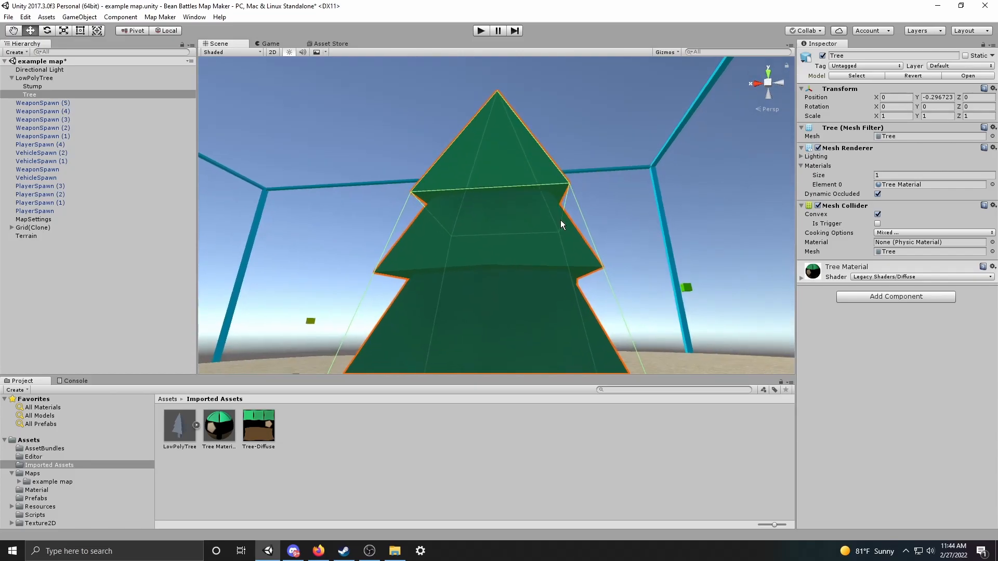
pyautogui.moveTo(611, 197); pyautogui.dragTo(575, 295, button='right')
pyautogui.moveTo(490, 253); pyautogui.dragTo(549, 243, button='right')
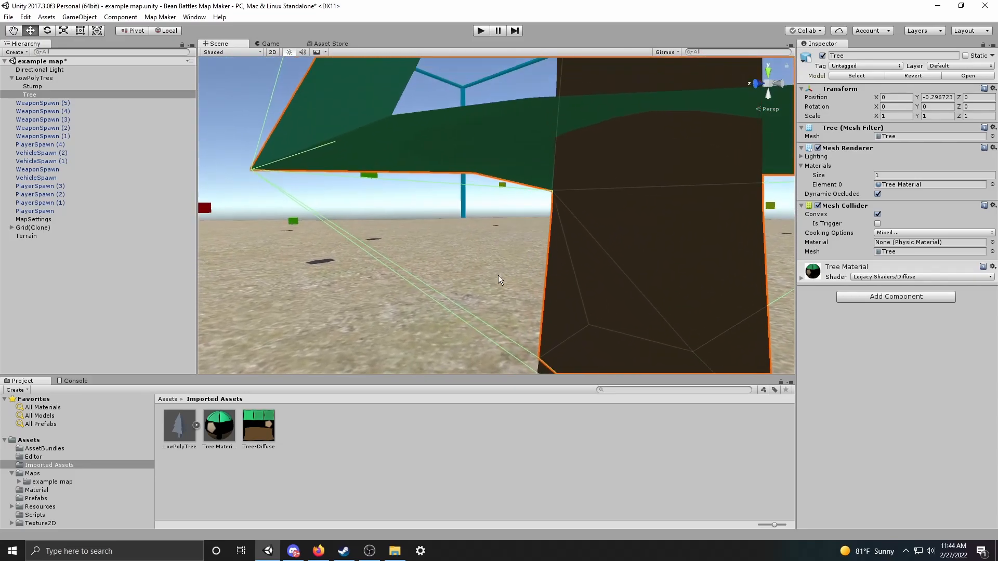
pyautogui.moveTo(464, 221); pyautogui.dragTo(435, 220, button='right')
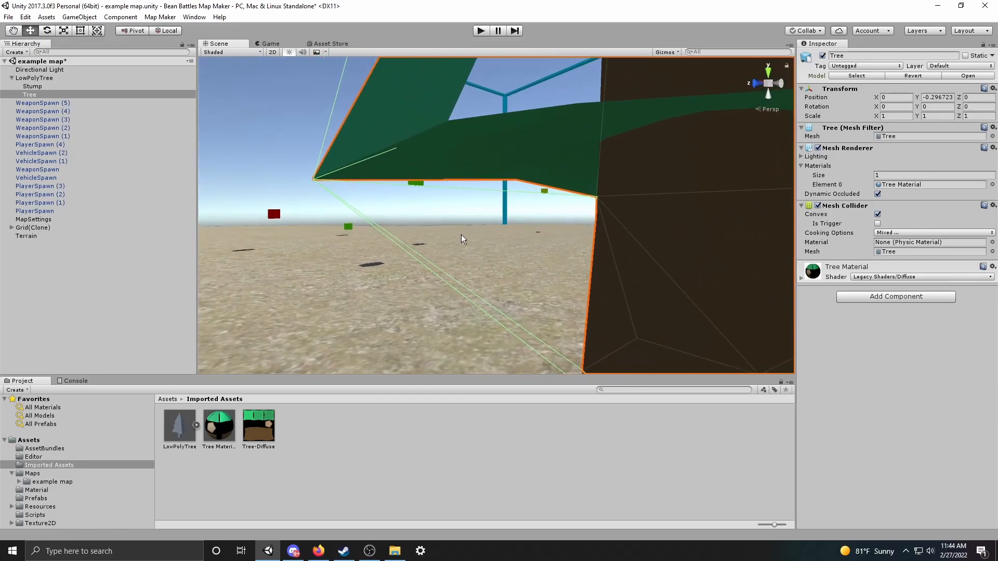
pyautogui.moveTo(282, 171); pyautogui.dragTo(608, 259, button='right')
pyautogui.press('w')
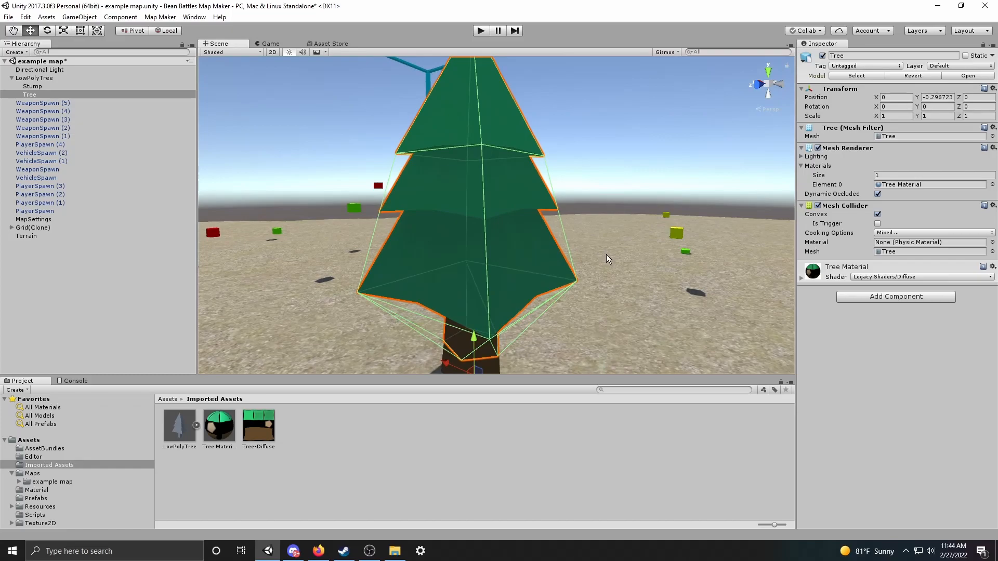
pyautogui.click(878, 214)
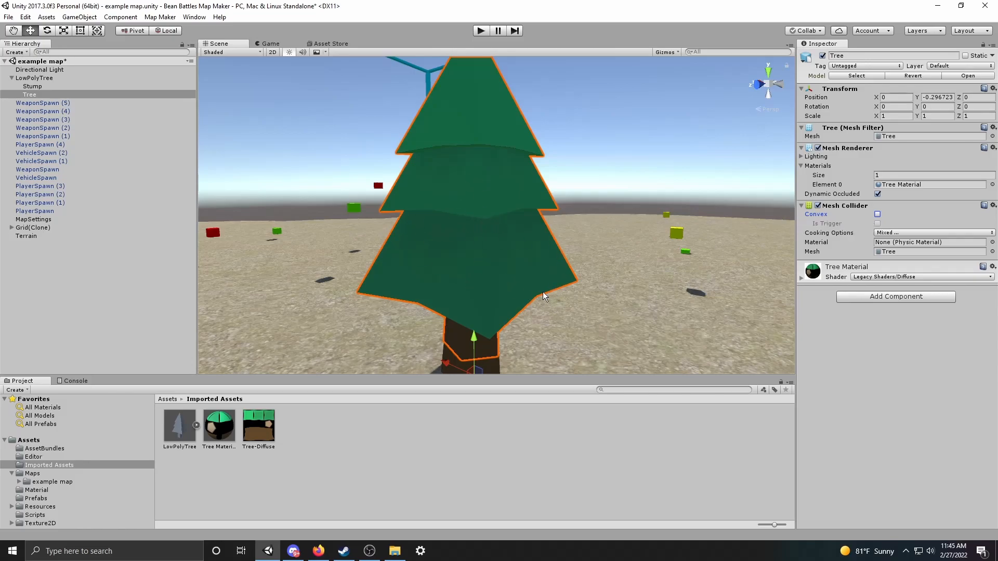
# Add a Rigidbody component to the Tree object
pyautogui.moveTo(544, 296); pyautogui.dragTo(538, 358, button='right')
pyautogui.press('s')
pyautogui.press('w')
pyautogui.press('s')
pyautogui.press('w')
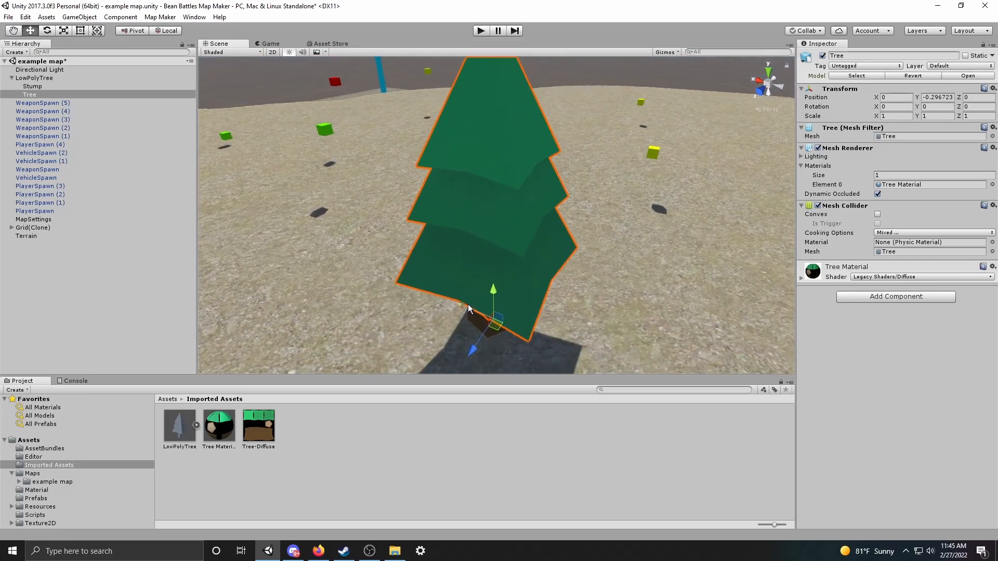
pyautogui.click(855, 298)
pyautogui.write('rigdi')
pyautogui.press('BackSpace')
pyautogui.press('BackSpace')
pyautogui.press('Return')
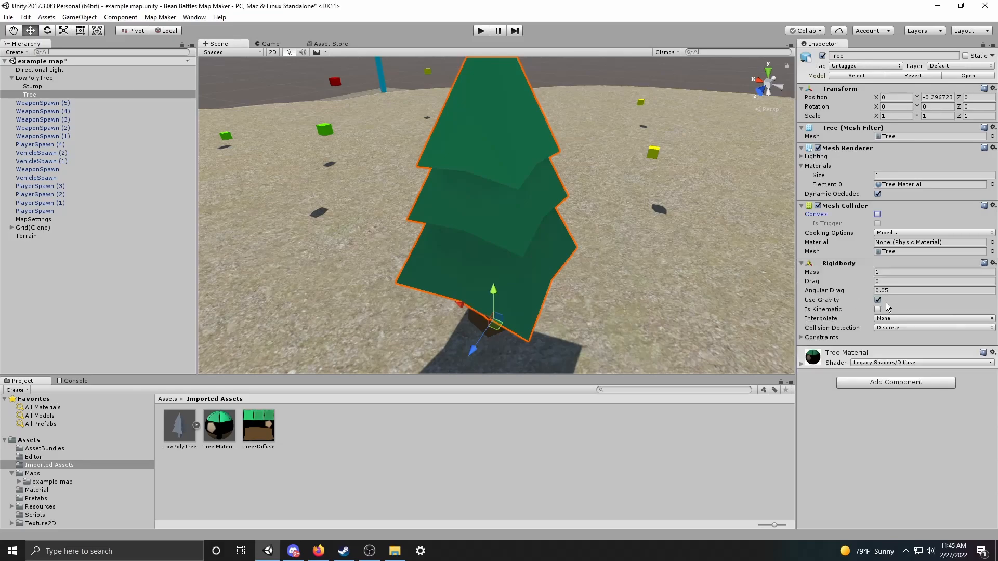
# Disable Use Gravity and enable Is Kinematic on the Tree's Rigidbody
pyautogui.click(877, 300)
pyautogui.press('a')
pyautogui.moveTo(565, 316); pyautogui.dragTo(615, 326, button='right')
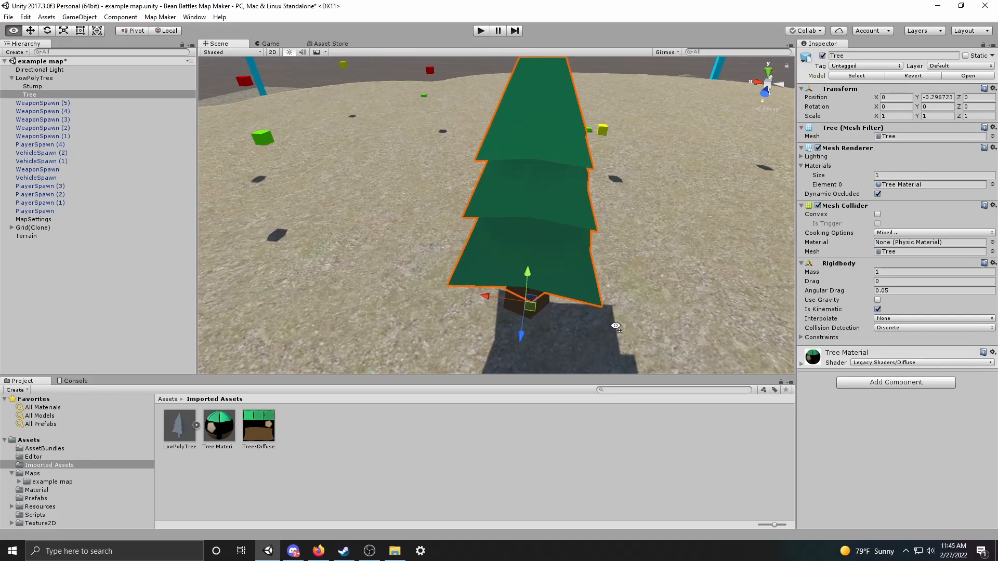
pyautogui.click(889, 318)
pyautogui.click(931, 319)
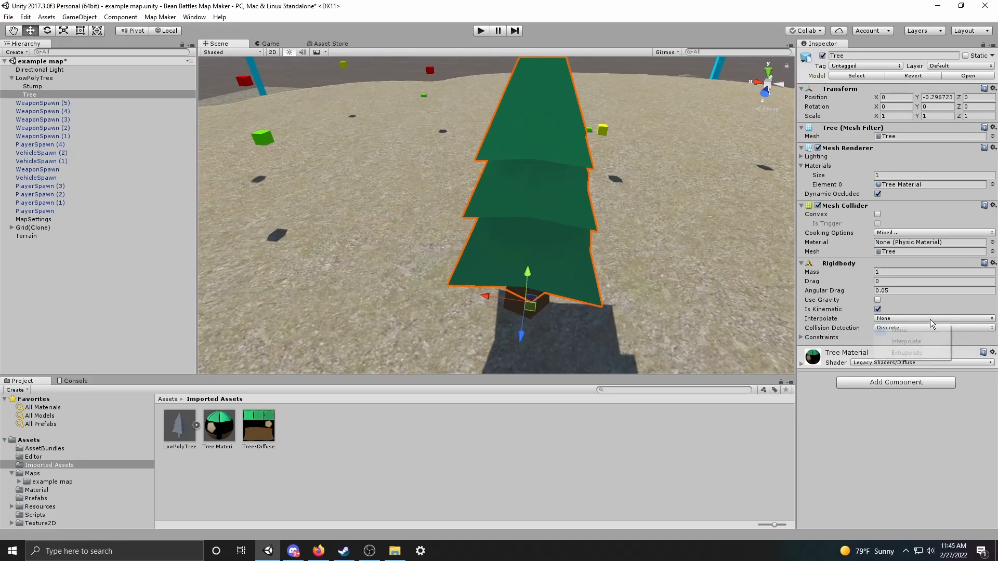
pyautogui.click(958, 328)
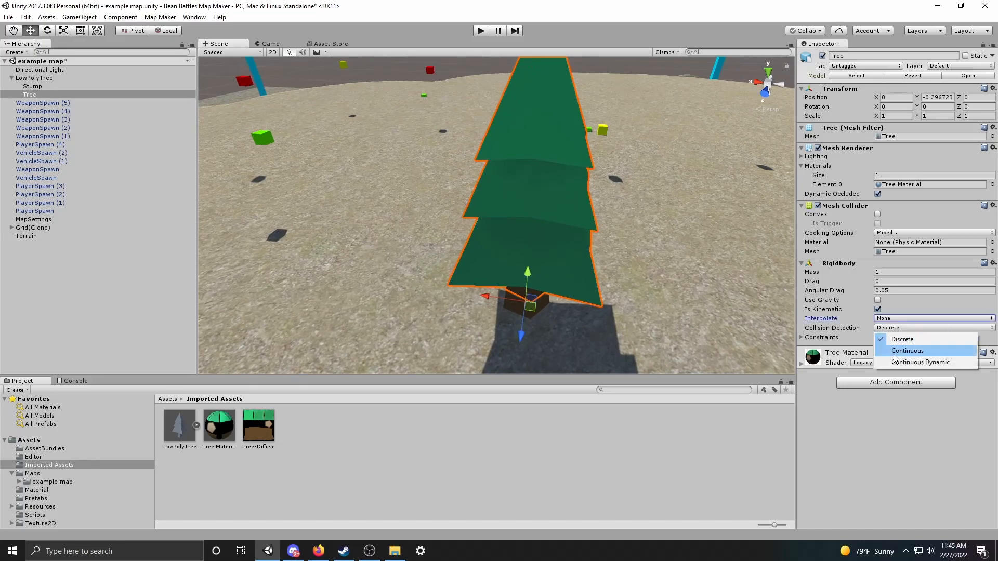
pyautogui.click(832, 430)
# Select the Stump and search its available components for "collider", looking through the collider types
pyautogui.moveTo(547, 311); pyautogui.dragTo(694, 316, button='right')
pyautogui.press('w')
pyautogui.press('s')
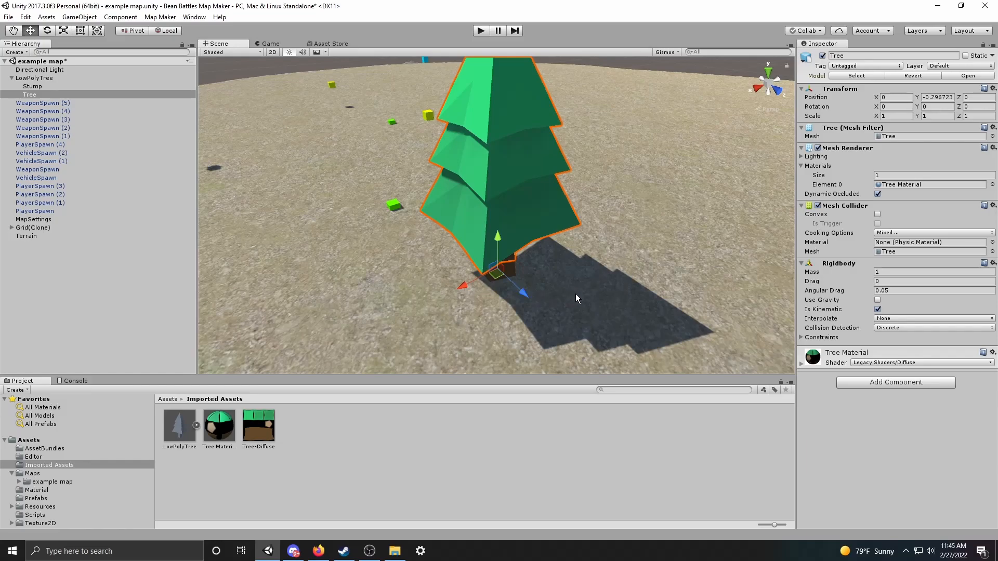
pyautogui.press('w')
pyautogui.moveTo(585, 304); pyautogui.dragTo(500, 264, button='right')
pyautogui.click(500, 264)
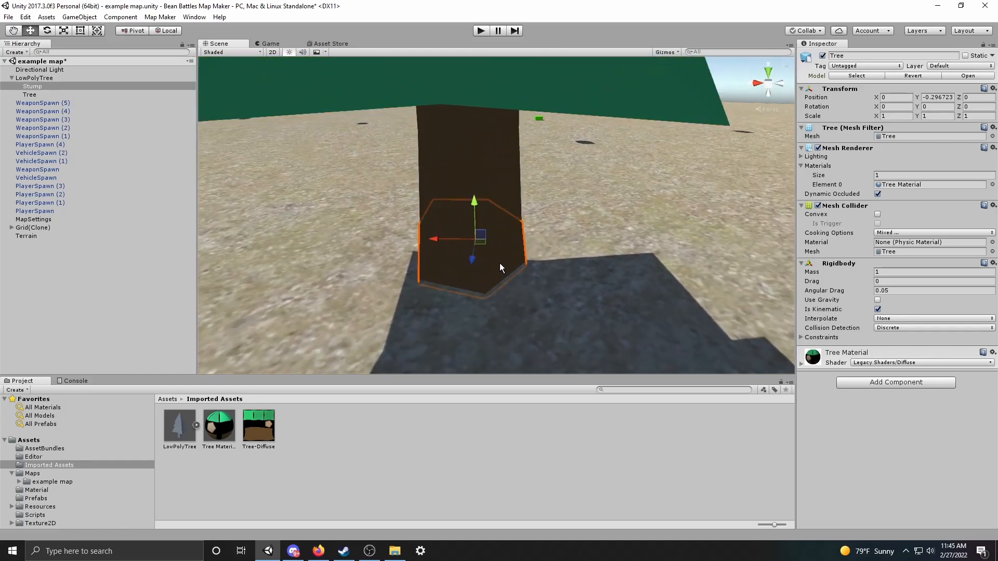
pyautogui.moveTo(523, 304); pyautogui.dragTo(613, 314, button='right')
pyautogui.scroll(-2, 614, 319)
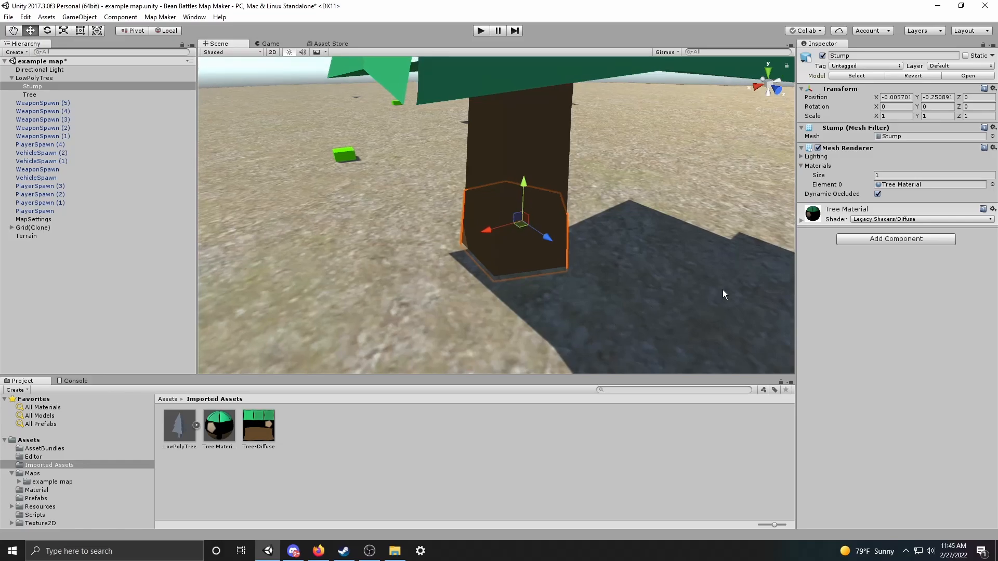
pyautogui.click(868, 243)
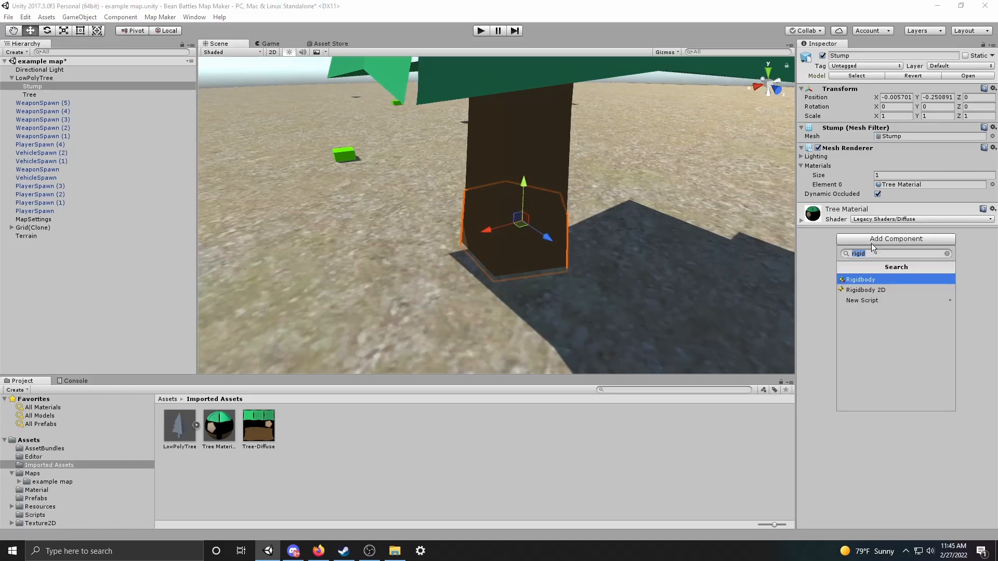
pyautogui.write('coll')
pyautogui.write('ider')
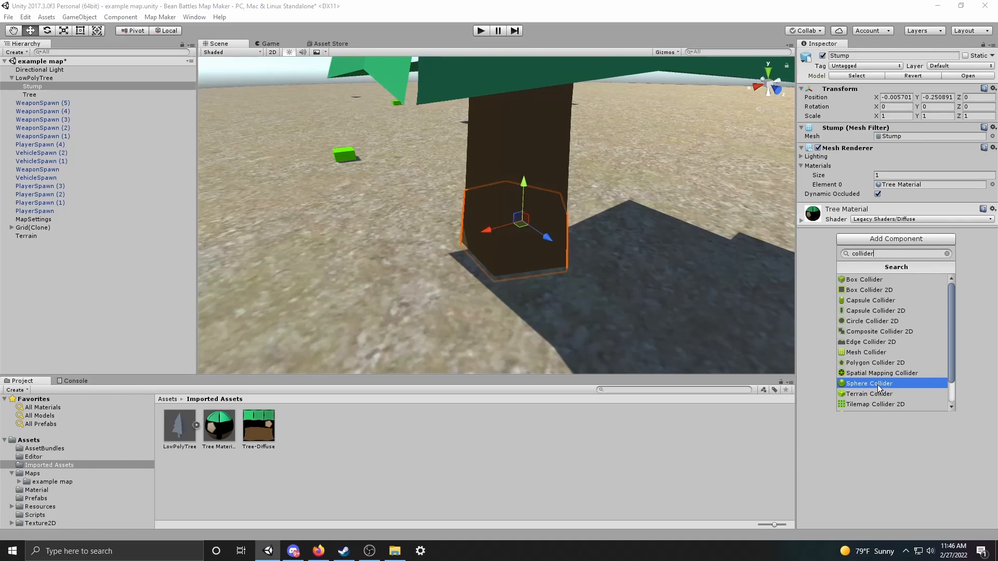
pyautogui.scroll(-3, 881, 386)
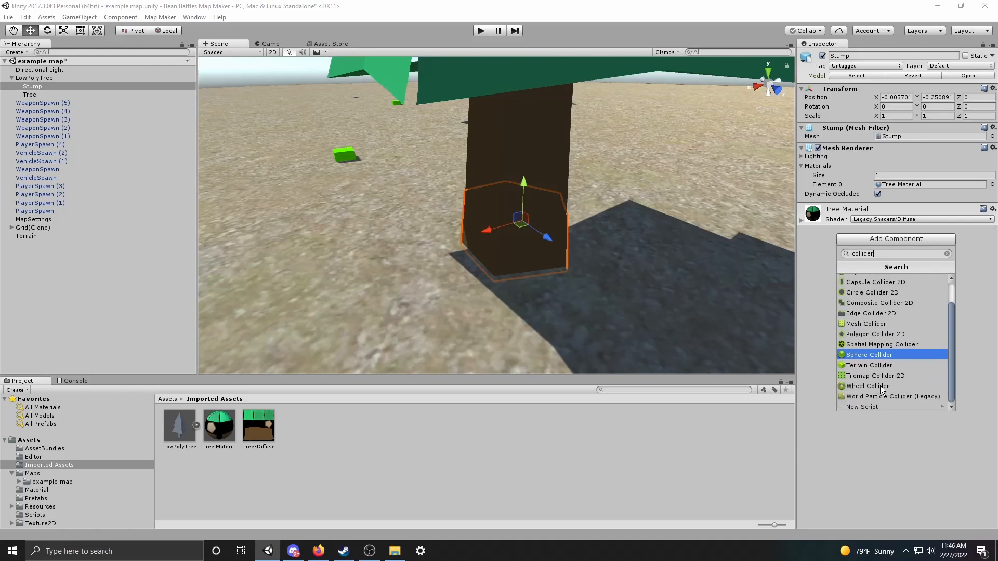
pyautogui.scroll(3, 885, 388)
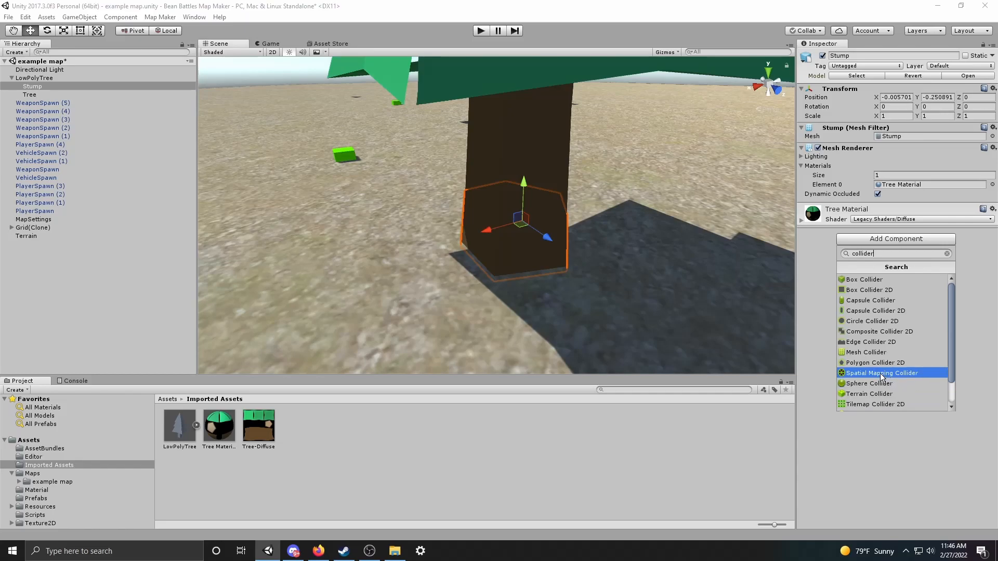
pyautogui.click(607, 227)
# Try a Box Collider on the Stump and open its bounds for editing
pyautogui.moveTo(610, 235); pyautogui.dragTo(616, 221, button='right')
pyautogui.press('s')
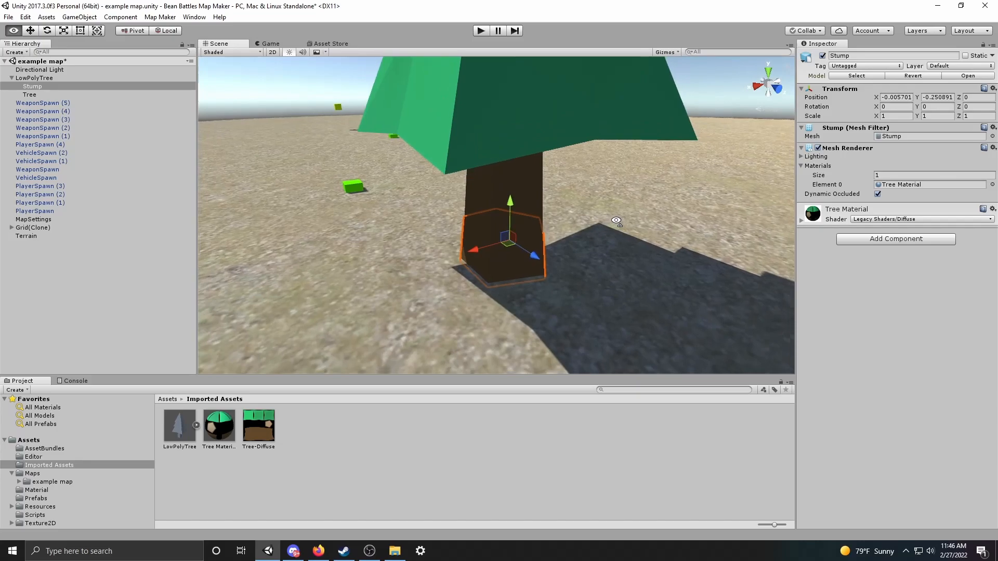
pyautogui.click(888, 240)
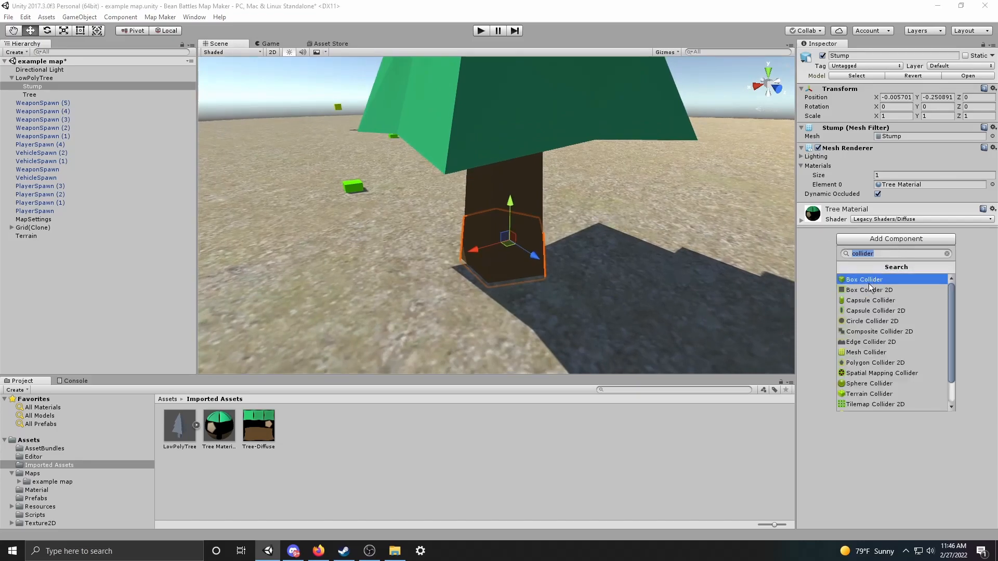
pyautogui.click(868, 281)
pyautogui.press('w')
pyautogui.moveTo(503, 300); pyautogui.dragTo(731, 312, button='right')
pyautogui.press('s')
pyautogui.click(882, 217)
pyautogui.press('a')
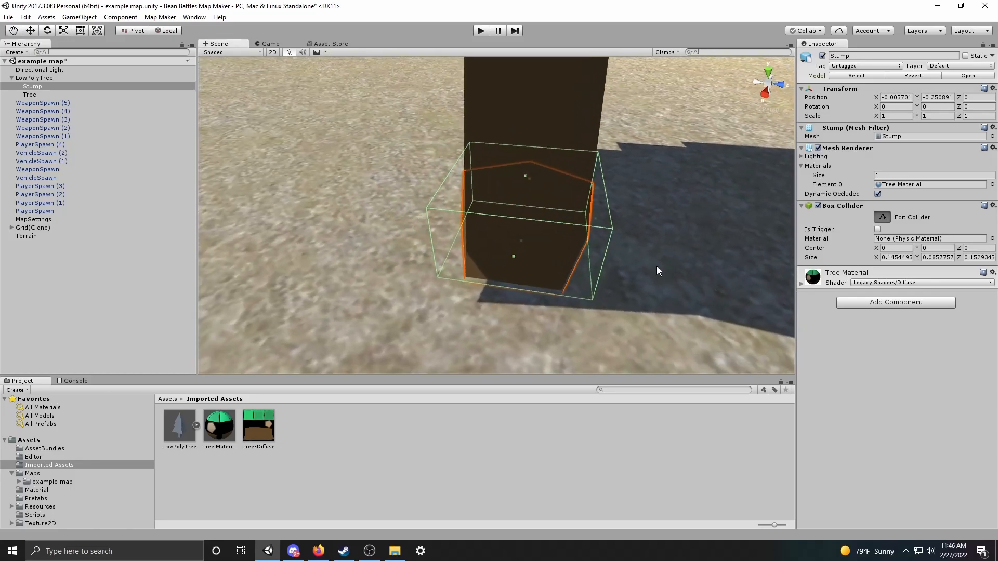
# Try to fit the Box Collider to the stump by pulling its faces in on each side
pyautogui.moveTo(596, 221)
pyautogui.mouseDown()
pyautogui.moveTo(569, 210)
pyautogui.moveTo(577, 216)
pyautogui.mouseUp()
pyautogui.moveTo(503, 256); pyautogui.dragTo(506, 253)
pyautogui.moveTo(506, 254); pyautogui.dragTo(507, 222, button='right')
pyautogui.moveTo(507, 221); pyautogui.dragTo(486, 209)
pyautogui.moveTo(498, 208); pyautogui.dragTo(457, 221, button='right')
pyautogui.moveTo(496, 232); pyautogui.dragTo(475, 217)
pyautogui.moveTo(474, 217); pyautogui.dragTo(481, 314, button='right')
pyautogui.moveTo(488, 285); pyautogui.dragTo(502, 282)
pyautogui.moveTo(502, 282); pyautogui.dragTo(507, 252, button='right')
pyautogui.moveTo(497, 235); pyautogui.dragTo(496, 234)
pyautogui.moveTo(495, 234); pyautogui.dragTo(451, 229, button='right')
# Remove the Box Collider component from the Stump
pyautogui.scroll(-10, 513, 239)
pyautogui.press('w')
pyautogui.click(993, 206)
pyautogui.click(956, 227)
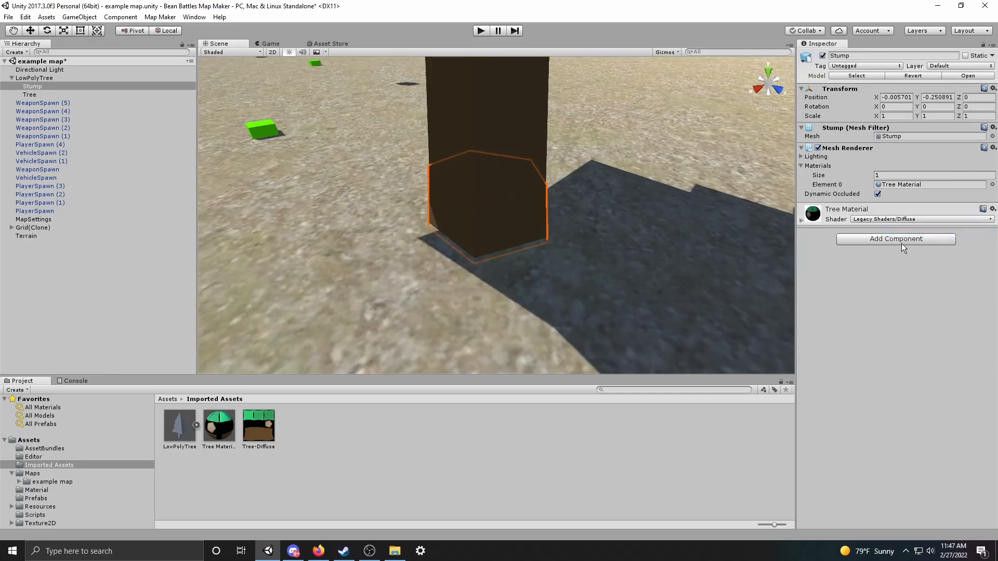
# Add a Capsule Collider component to the Stump and keep the Stump selected
pyautogui.click(901, 240)
pyautogui.write('cap')
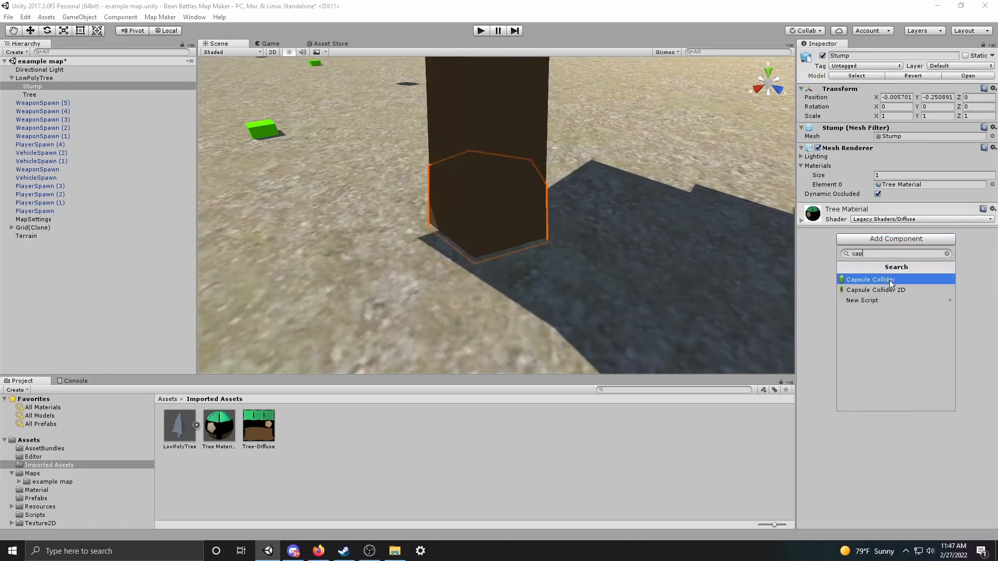
pyautogui.click(890, 280)
pyautogui.moveTo(613, 289); pyautogui.dragTo(624, 269, button='right')
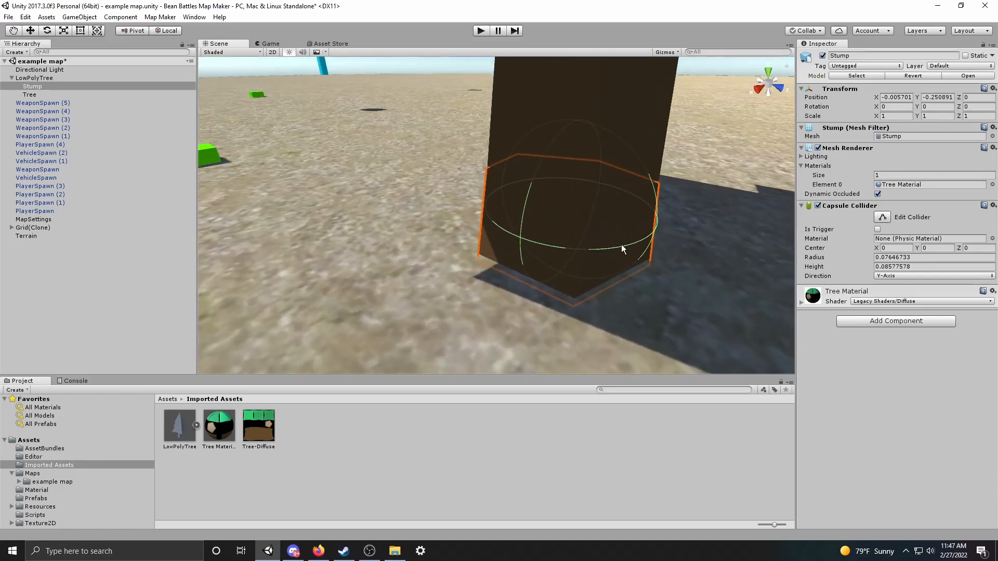
pyautogui.click(645, 260)
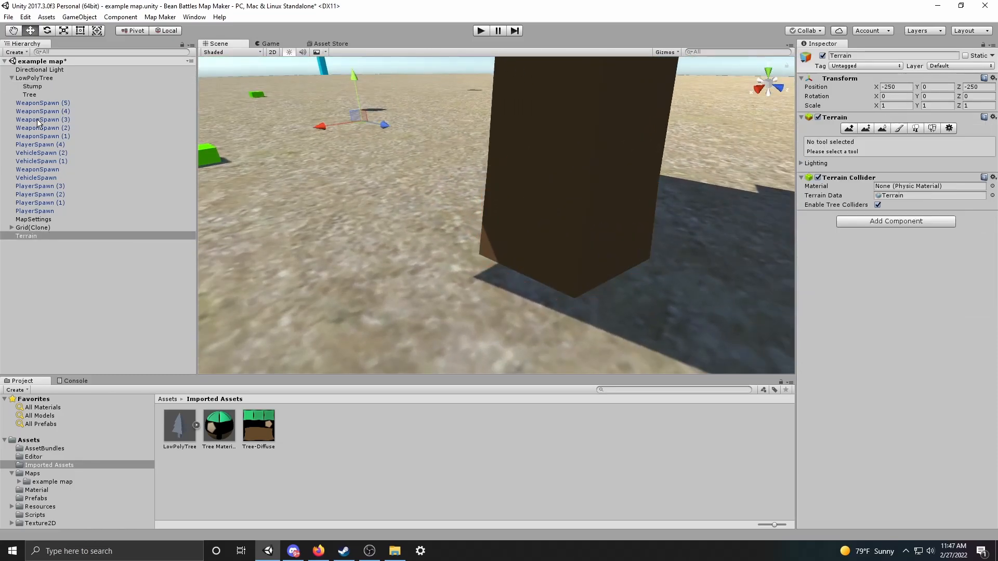
pyautogui.click(30, 94)
pyautogui.click(34, 87)
# Reshape the Stump's Capsule Collider around the trunk to a radius of about 0.079 and a height of about 0.188
pyautogui.moveTo(595, 283); pyautogui.dragTo(525, 276, button='right')
pyautogui.click(882, 218)
pyautogui.moveTo(495, 174); pyautogui.dragTo(495, 151)
pyautogui.keyDown('alt'); pyautogui.moveTo(592, 175); pyautogui.dragTo(495, 181); pyautogui.keyUp('alt')
pyautogui.moveTo(498, 257); pyautogui.dragTo(117, 300)
pyautogui.scroll(-5, 213, 299)
pyautogui.keyDown('alt'); pyautogui.moveTo(496, 287); pyautogui.dragTo(444, 275); pyautogui.keyUp('alt')
pyautogui.scroll(5, 462, 274)
# Examine the tree from several angles and review the Tree object's Mesh Collider and Rigidbody settings
pyautogui.moveTo(444, 275); pyautogui.dragTo(599, 251, button='right')
pyautogui.press('w')
pyautogui.press('d')
pyautogui.press('a')
pyautogui.press('s')
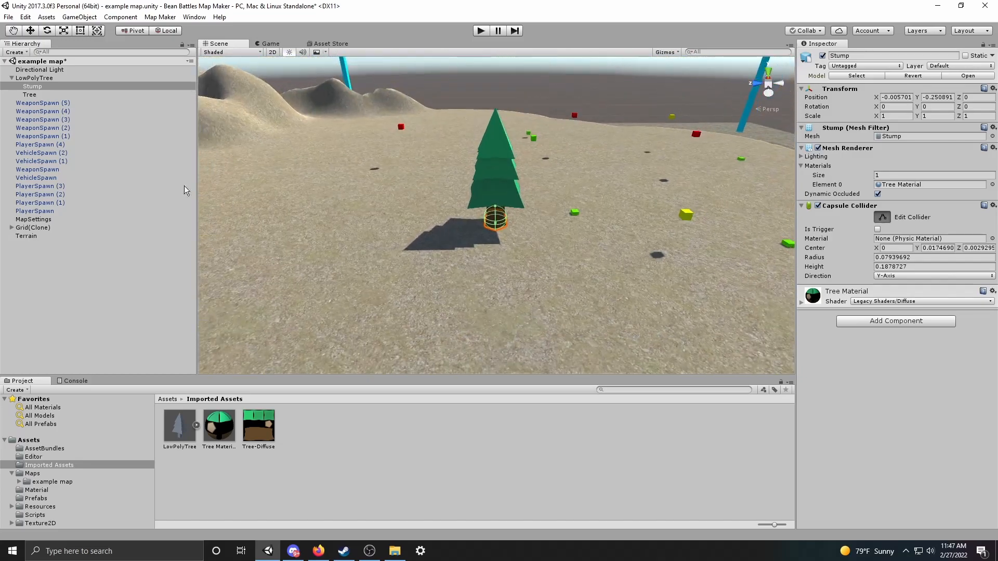
pyautogui.click(494, 187)
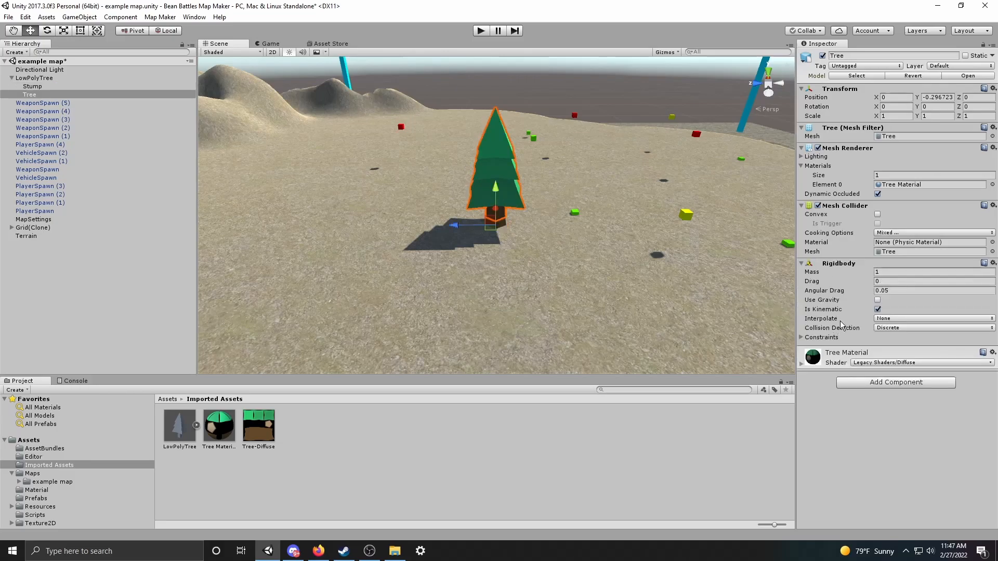
pyautogui.press('w')
pyautogui.moveTo(654, 244); pyautogui.dragTo(671, 214, button='right')
pyautogui.press('a')
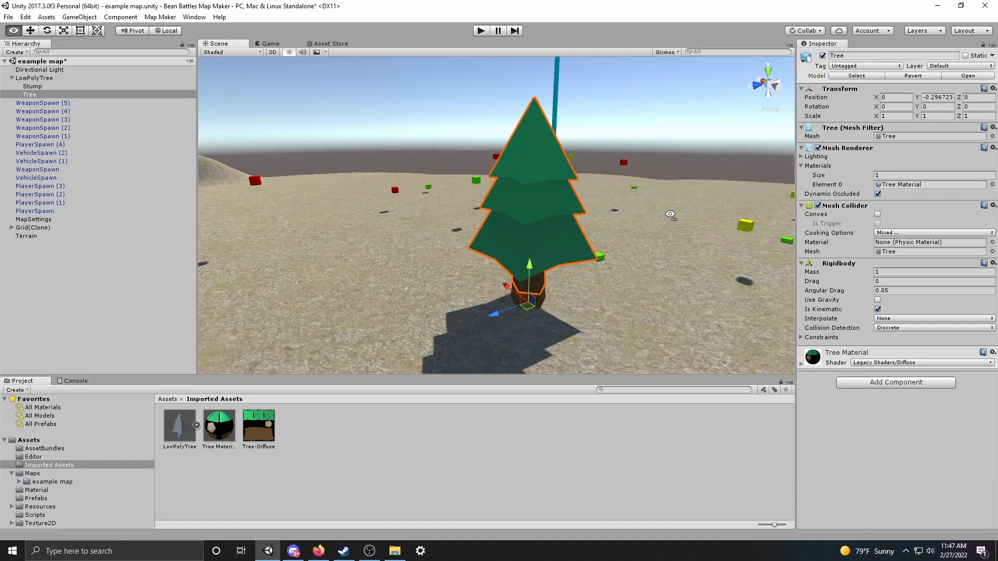
pyautogui.moveTo(671, 214); pyautogui.dragTo(670, 214, button='right')
# Clear the selection and collapse the LowPolyTree object's children in the hierarchy
pyautogui.click(86, 290)
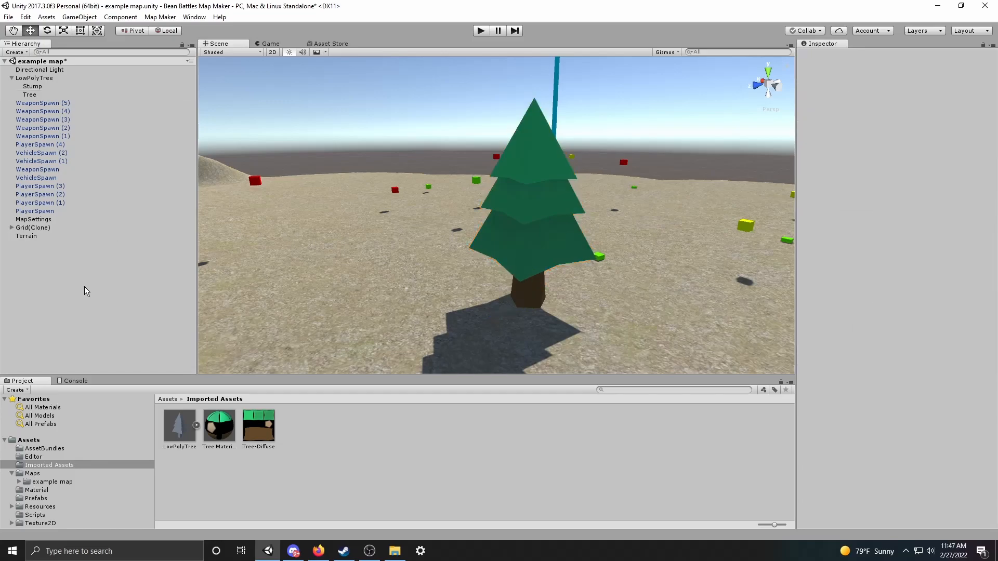
pyautogui.click(11, 78)
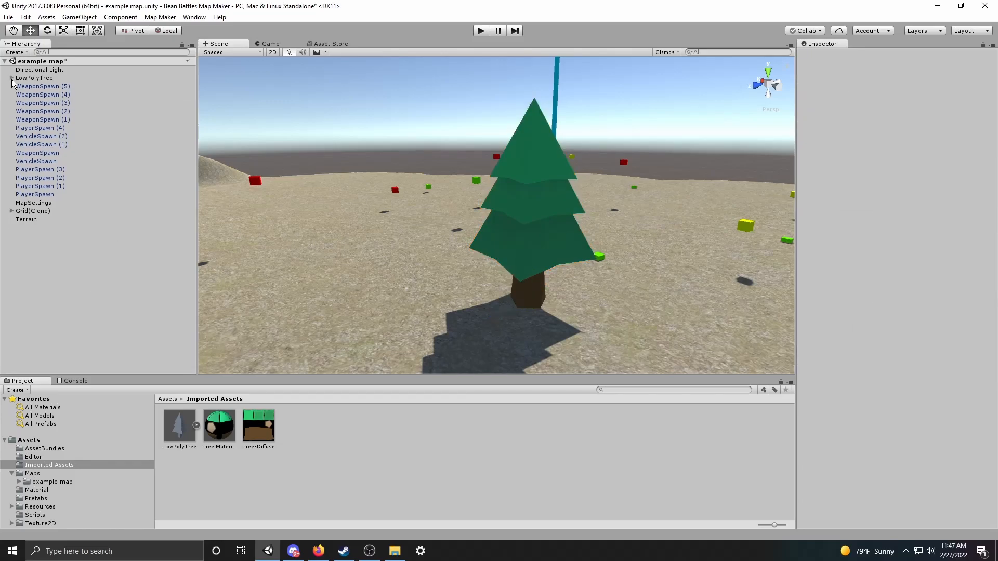
# Add a 3D Sphere object to the example map scene
pyautogui.moveTo(505, 273); pyautogui.dragTo(512, 315, button='right')
pyautogui.scroll(-5, 531, 296)
pyautogui.press('w')
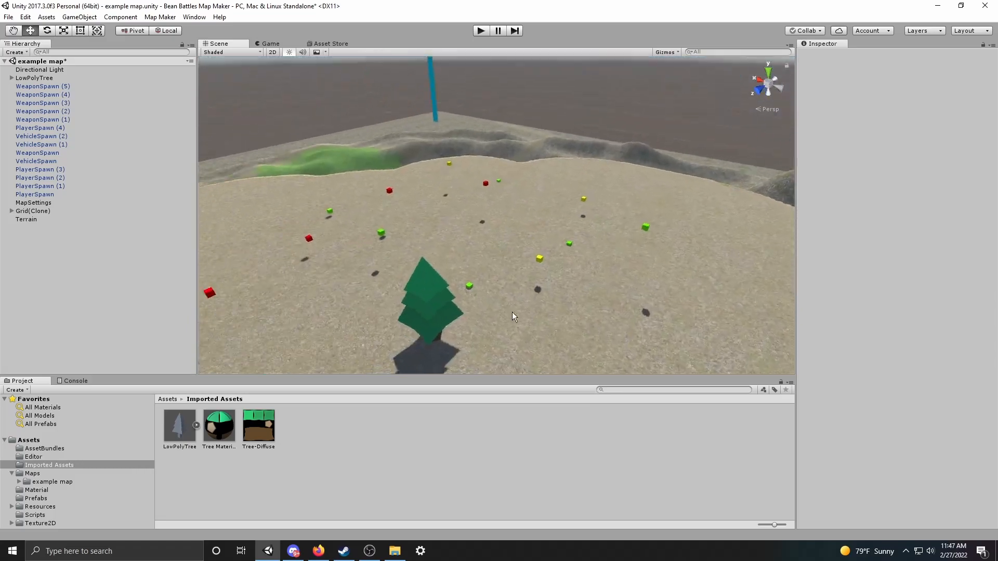
pyautogui.rightClick(34, 271)
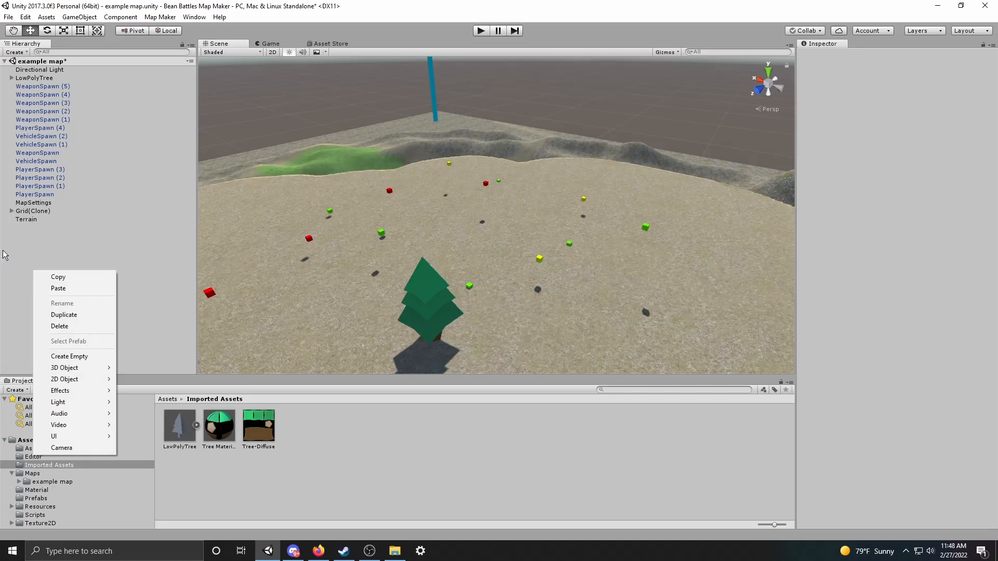
pyautogui.moveTo(92, 367)
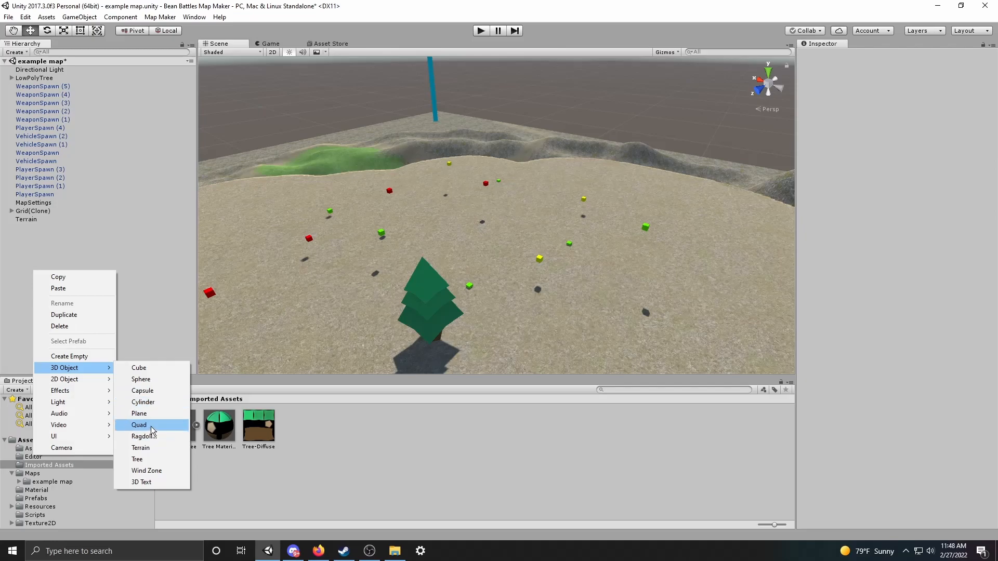
pyautogui.click(141, 379)
# Move the sphere over the sand near the tree, to about X -80.7, Y 57.6, Z 41.22
pyautogui.moveTo(512, 136); pyautogui.dragTo(518, 96)
pyautogui.moveTo(470, 130); pyautogui.dragTo(355, 216)
pyautogui.moveTo(273, 178); pyautogui.dragTo(463, 265)
pyautogui.moveTo(520, 294); pyautogui.dragTo(522, 190)
pyautogui.moveTo(522, 189); pyautogui.dragTo(535, 214, button='right')
pyautogui.scroll(-6, 535, 214)
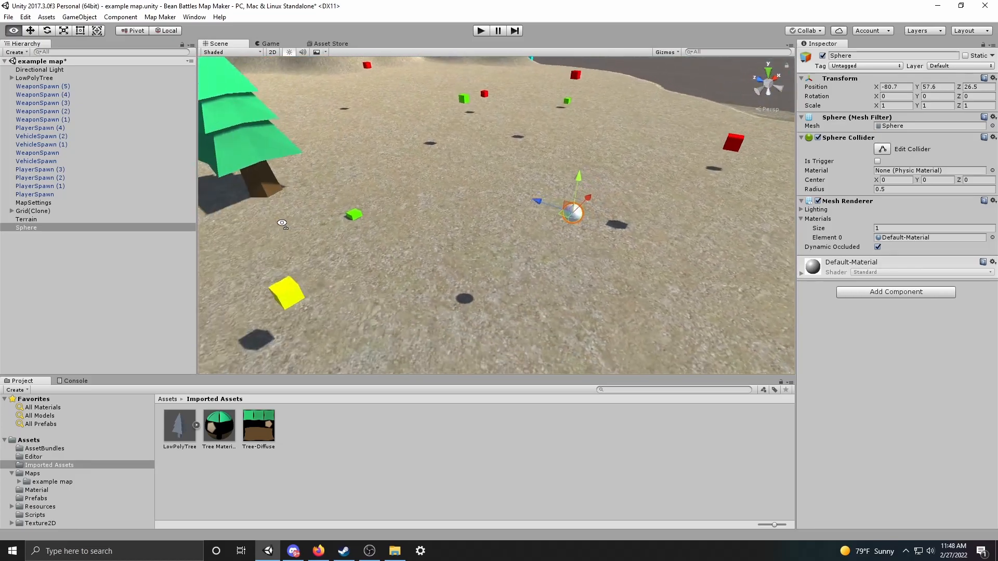
pyautogui.moveTo(529, 204); pyautogui.dragTo(390, 213)
pyautogui.moveTo(390, 213); pyautogui.dragTo(450, 102, button='right')
pyautogui.moveTo(635, 217); pyautogui.dragTo(646, 313, button='right')
pyautogui.press('s')
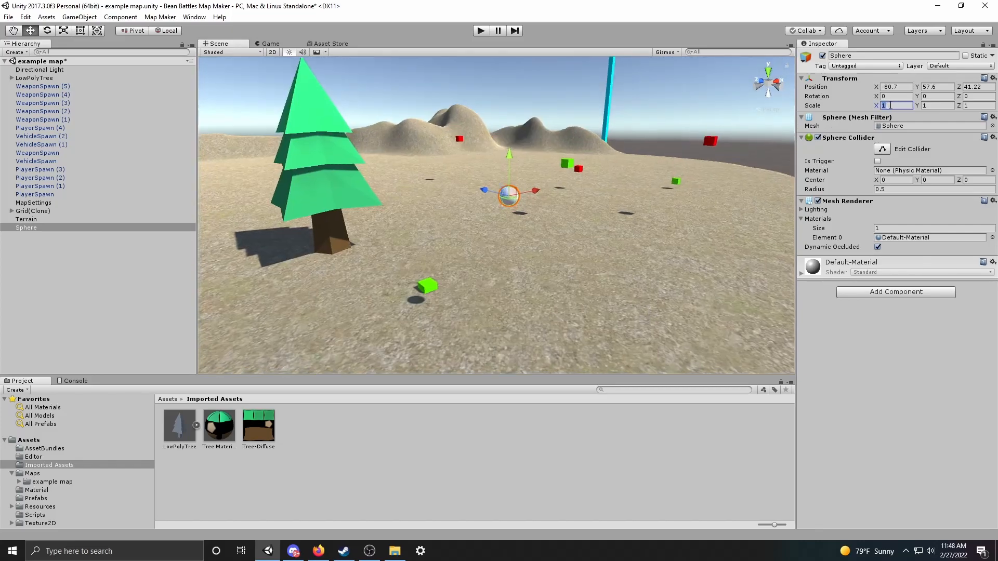
# Scale the sphere to 2 on all axes and lower it to just above the ground, at about X -82.73, Y 51.54
pyautogui.write('2')
pyautogui.press('Tab')
pyautogui.write('2')
pyautogui.press('Tab')
pyautogui.write('2')
pyautogui.moveTo(528, 188); pyautogui.dragTo(479, 279)
pyautogui.moveTo(482, 279); pyautogui.dragTo(470, 306, button='right')
pyautogui.click(43, 228)
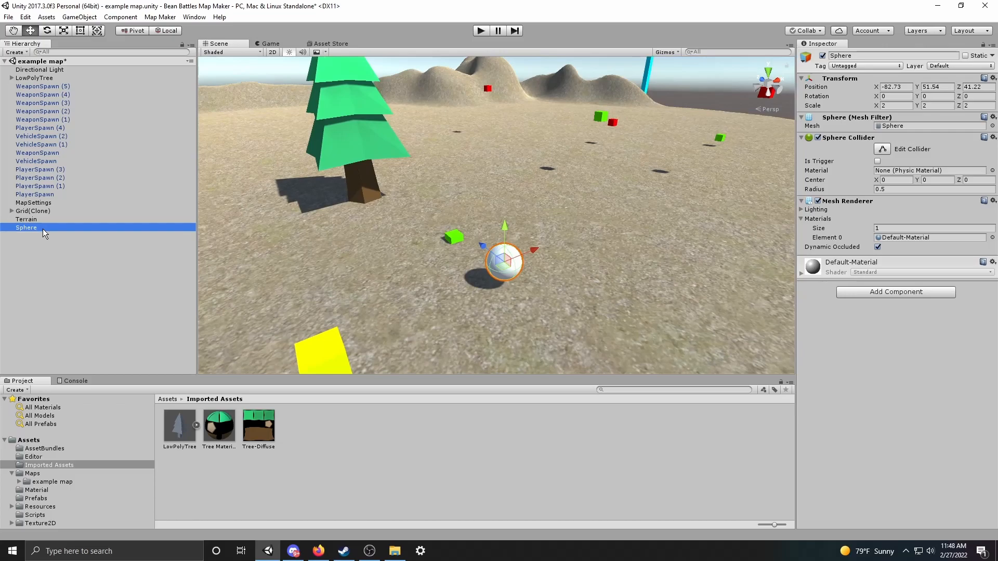
pyautogui.hotkey('ctrl', 'd')
pyautogui.moveTo(534, 251); pyautogui.dragTo(700, 215)
pyautogui.moveTo(587, 200); pyautogui.dragTo(484, 169)
pyautogui.moveTo(486, 174); pyautogui.dragTo(714, 205, button='right')
pyautogui.press('w')
pyautogui.press('s')
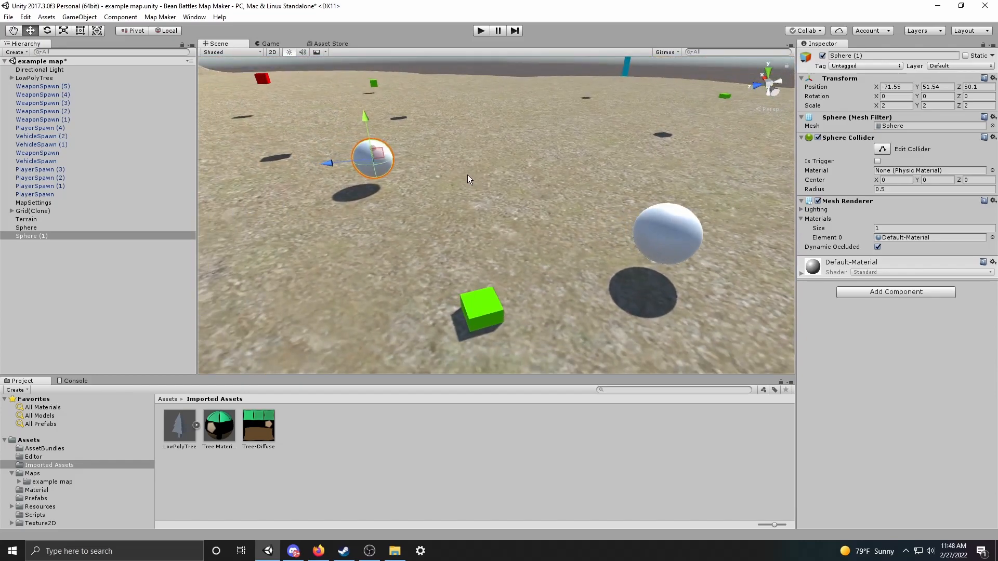
pyautogui.press('Delete')
# Examine the sphere up close, check the Tree Material's shader settings for comparison, and return to the sphere
pyautogui.moveTo(472, 182); pyautogui.dragTo(514, 196, button='right')
pyautogui.click(538, 200)
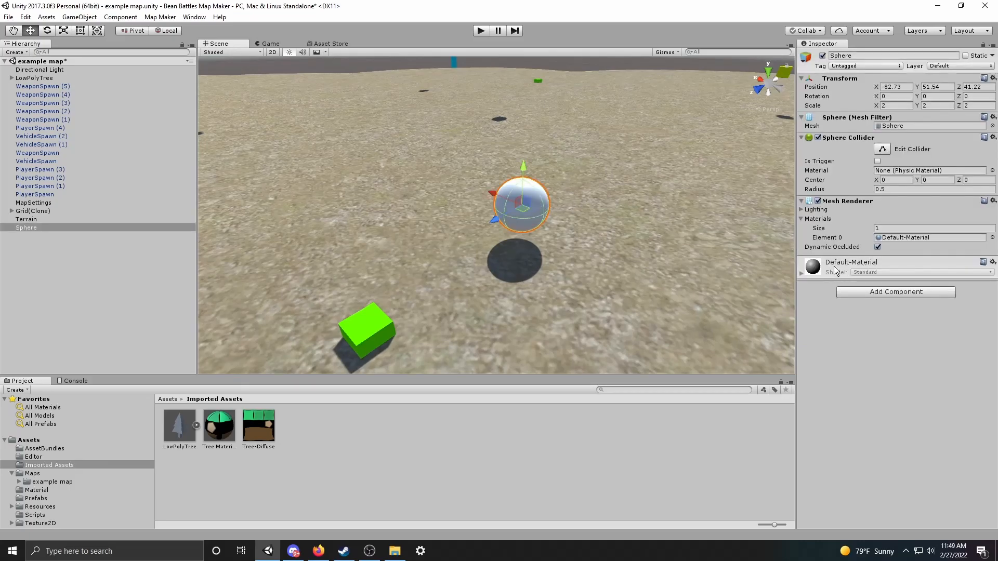
pyautogui.moveTo(773, 257); pyautogui.dragTo(682, 236, button='right')
pyautogui.press('w')
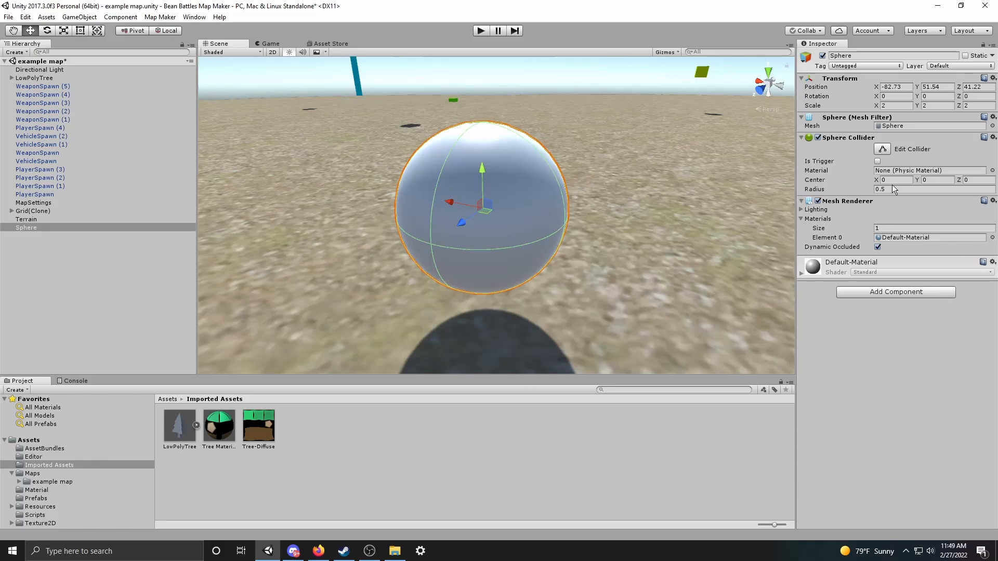
pyautogui.click(229, 426)
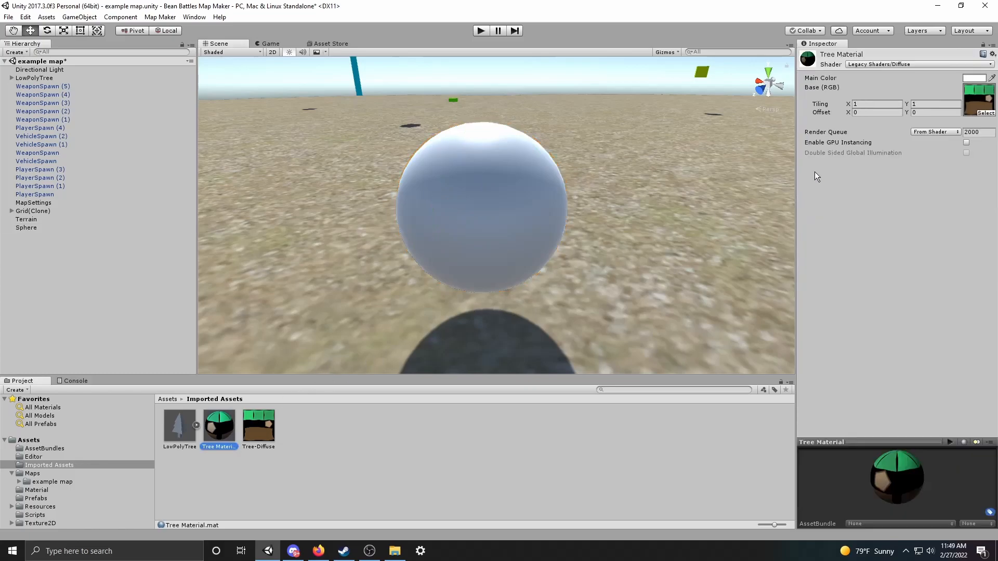
pyautogui.click(504, 242)
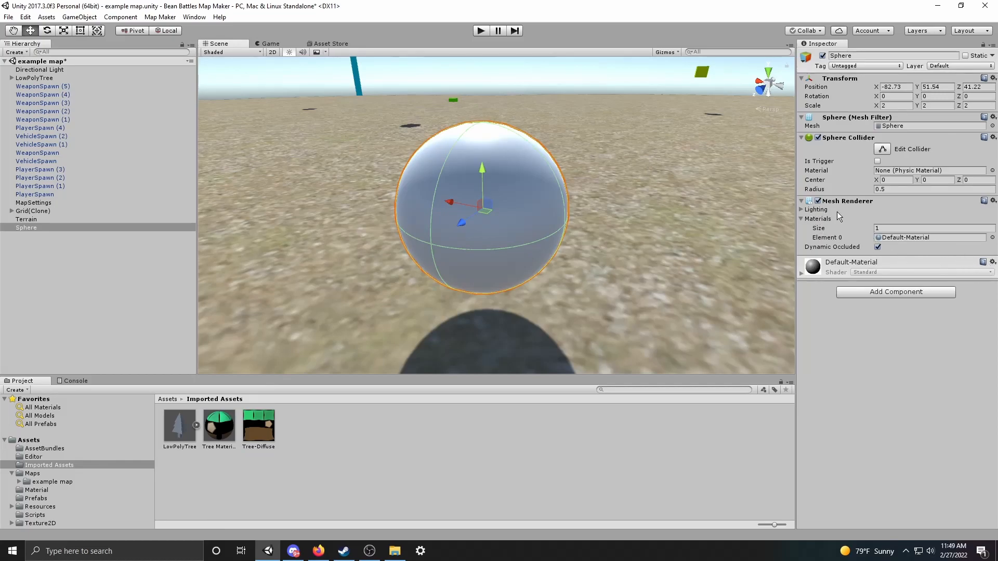
# Assign the built-in Default-Diffuse material to the sphere's Mesh Renderer
pyautogui.click(802, 219)
pyautogui.click(803, 218)
pyautogui.click(992, 238)
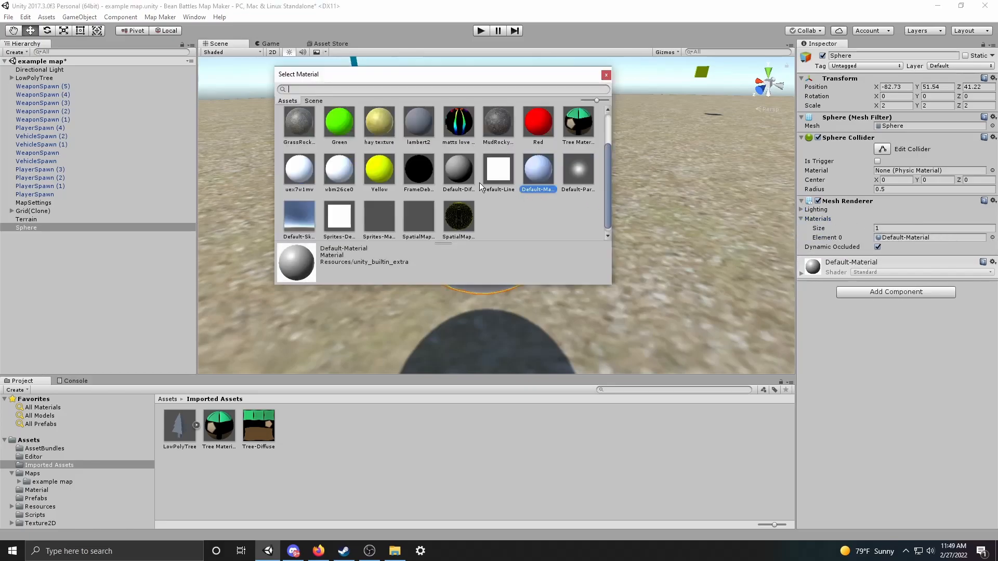
pyautogui.click(458, 174)
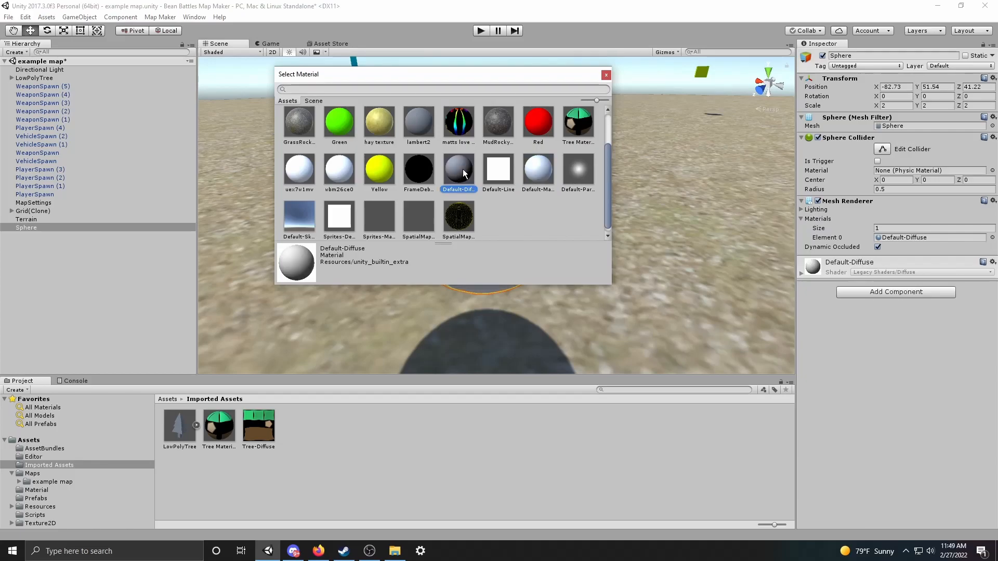
pyautogui.doubleClick(463, 170)
pyautogui.scroll(-5, 583, 258)
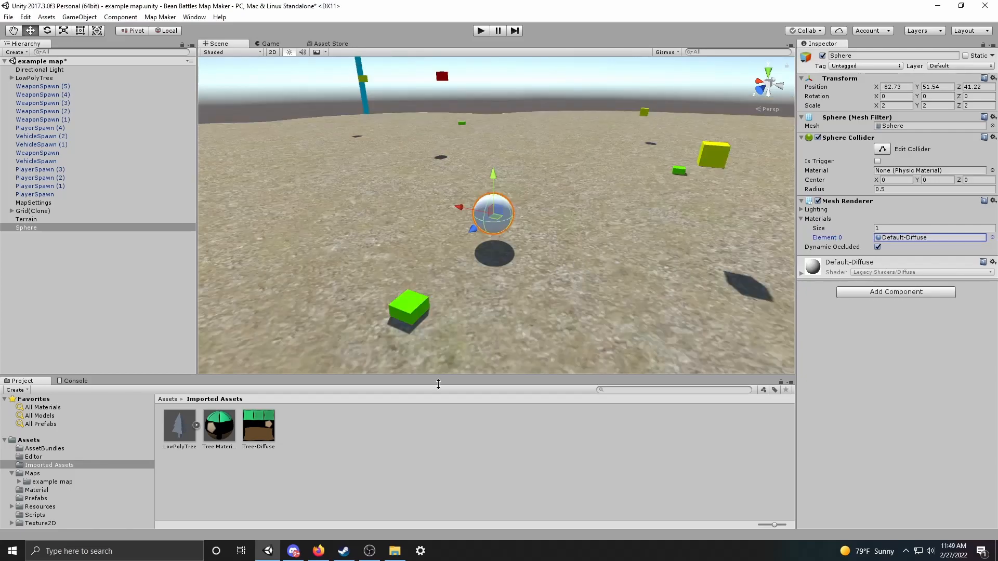
# Create a new material in the Imported Assets folder with the Legacy Shaders/Diffuse shader
pyautogui.rightClick(318, 430)
pyautogui.moveTo(362, 232)
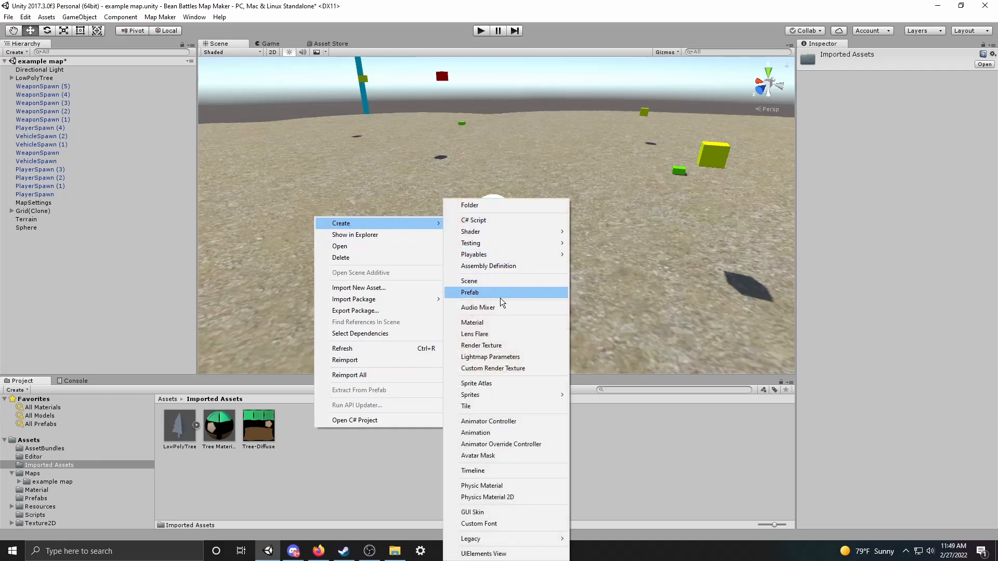
pyautogui.click(493, 321)
pyautogui.click(881, 65)
pyautogui.click(876, 65)
pyautogui.moveTo(880, 240)
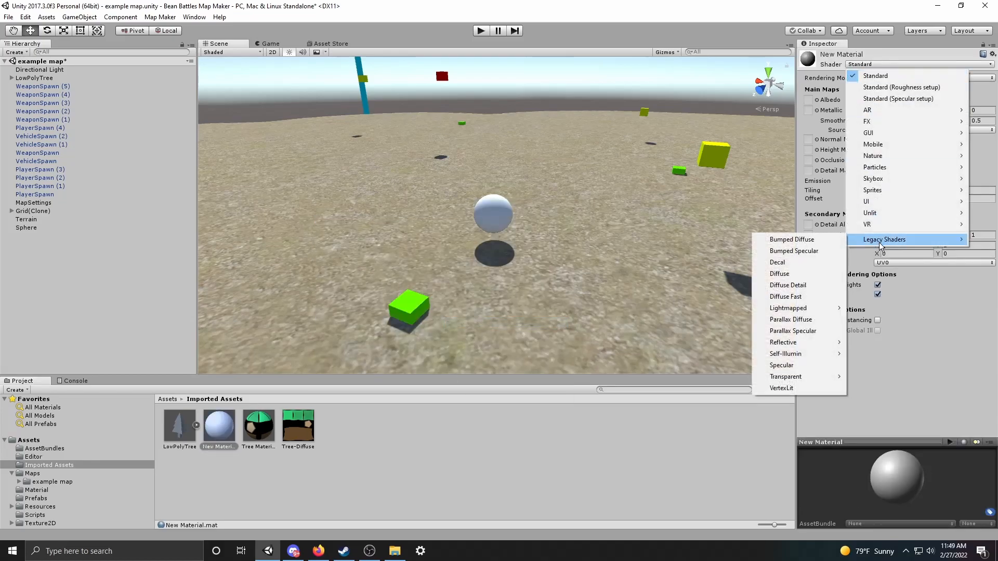
pyautogui.click(811, 275)
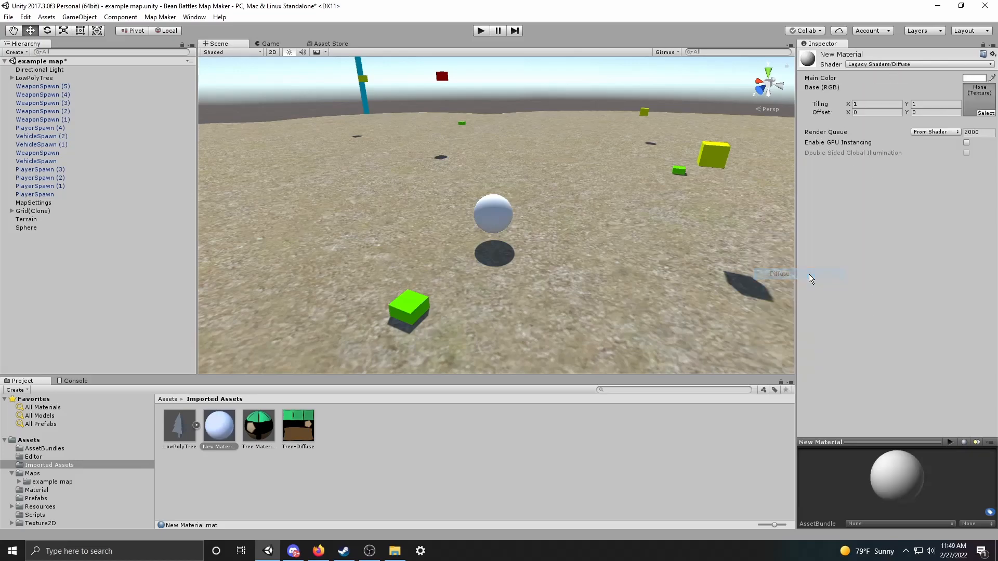
# Set the new material's main color to a red of hex E34343
pyautogui.click(974, 78)
pyautogui.click(920, 353)
pyautogui.moveTo(934, 368); pyautogui.dragTo(941, 336)
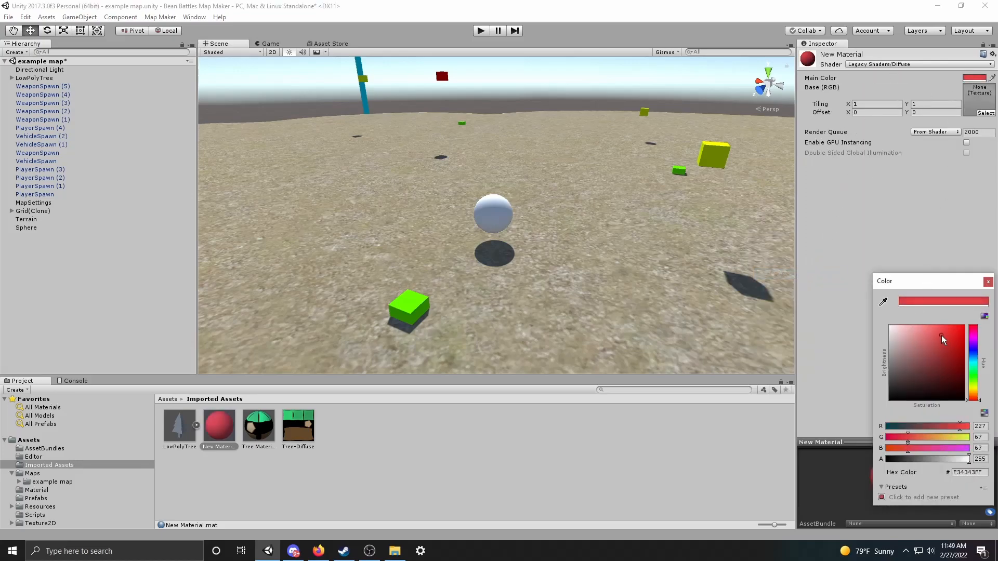
pyautogui.click(504, 443)
# Apply the red New Material to the sphere and select the sphere
pyautogui.moveTo(214, 430); pyautogui.dragTo(487, 224)
pyautogui.moveTo(487, 224); pyautogui.dragTo(481, 296, button='right')
pyautogui.click(514, 250)
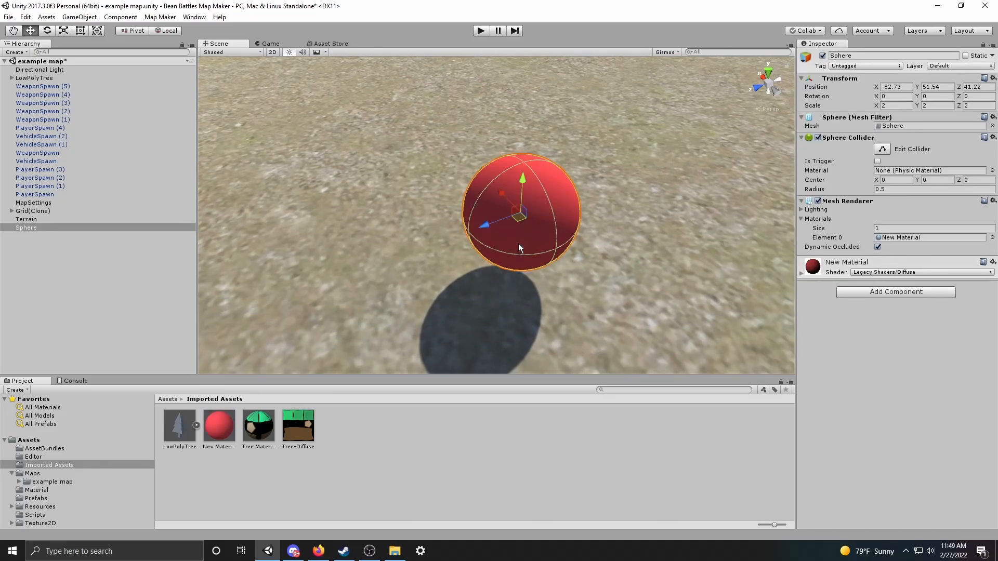
# Duplicate the red sphere and move the copy along X to about -78.95, beside the original
pyautogui.hotkey('ctrl', 'd')
pyautogui.click(62, 236)
pyautogui.moveTo(495, 203); pyautogui.dragTo(407, 96)
pyautogui.click(908, 272)
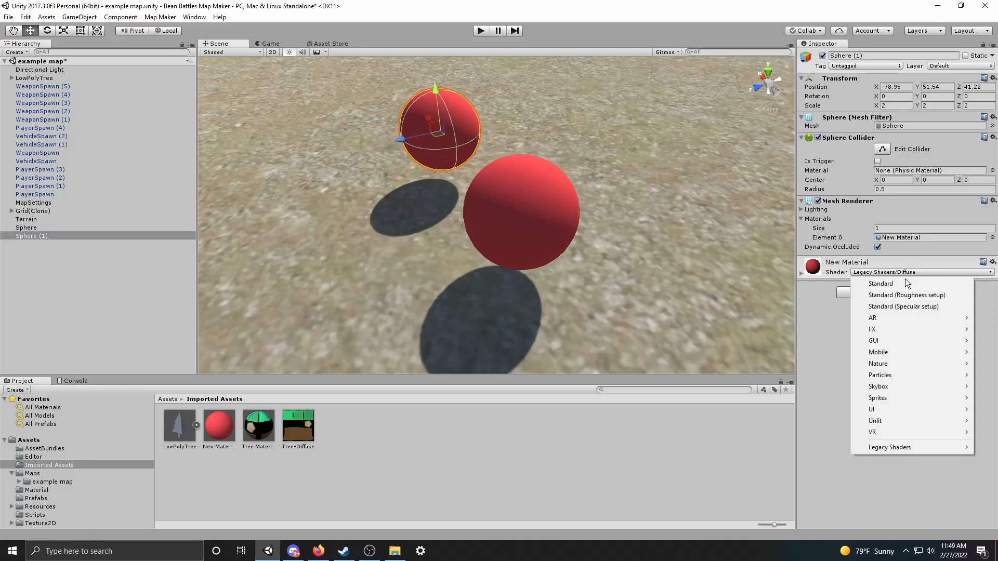
pyautogui.click(903, 283)
pyautogui.hotkey('ctrl', 'z')
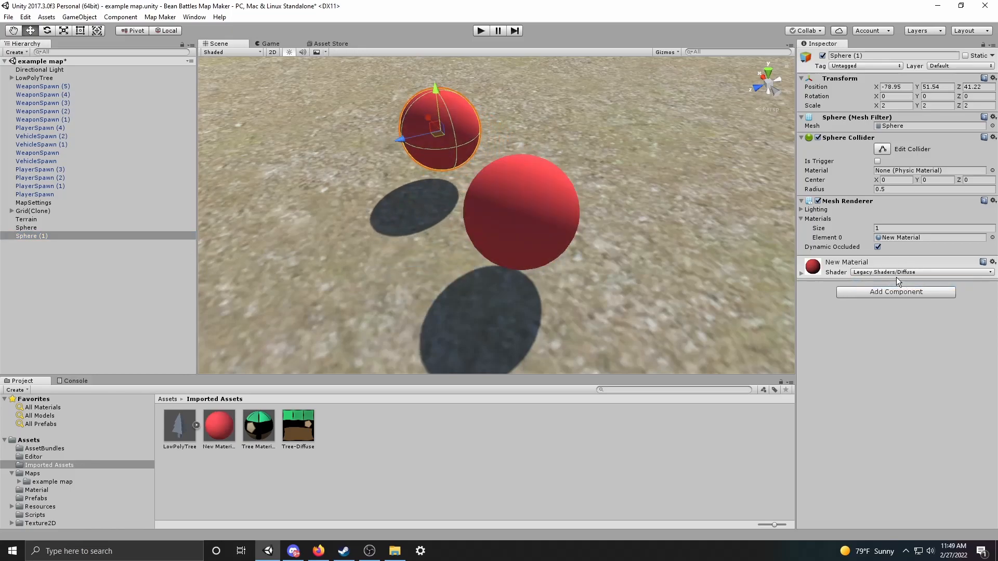
# Assign the built-in Default-Material to the duplicated sphere's Mesh Renderer
pyautogui.click(897, 278)
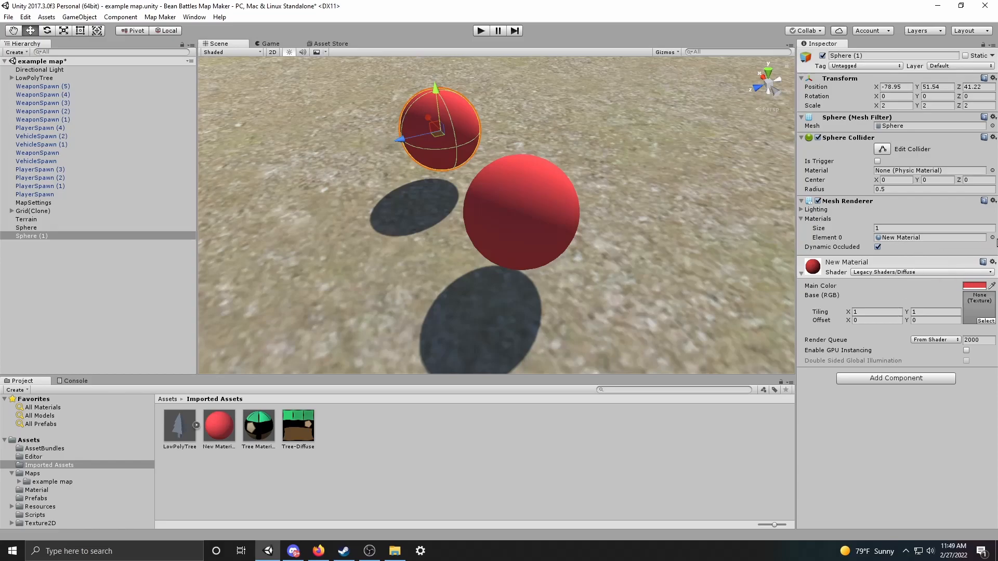
pyautogui.click(993, 238)
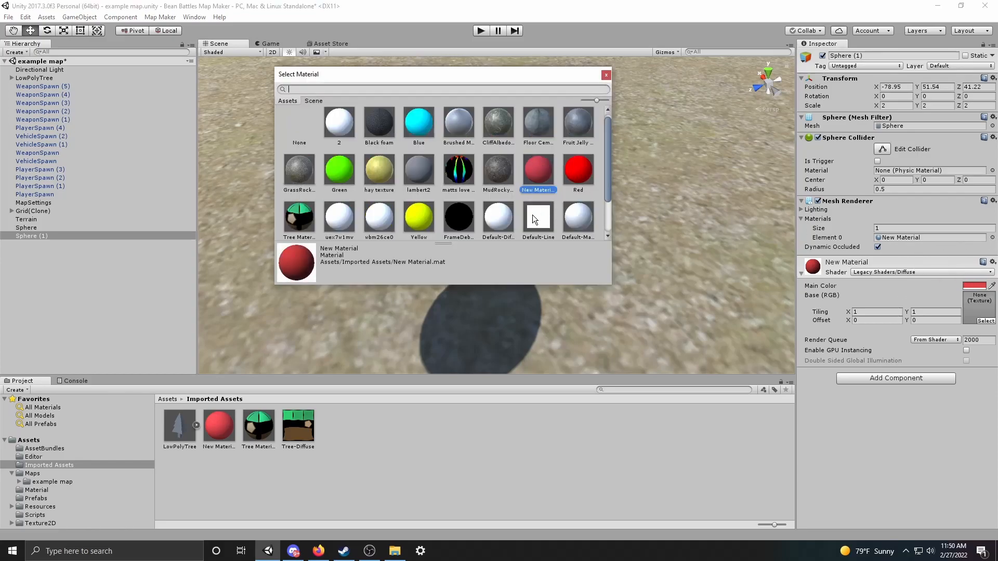
pyautogui.click(577, 221)
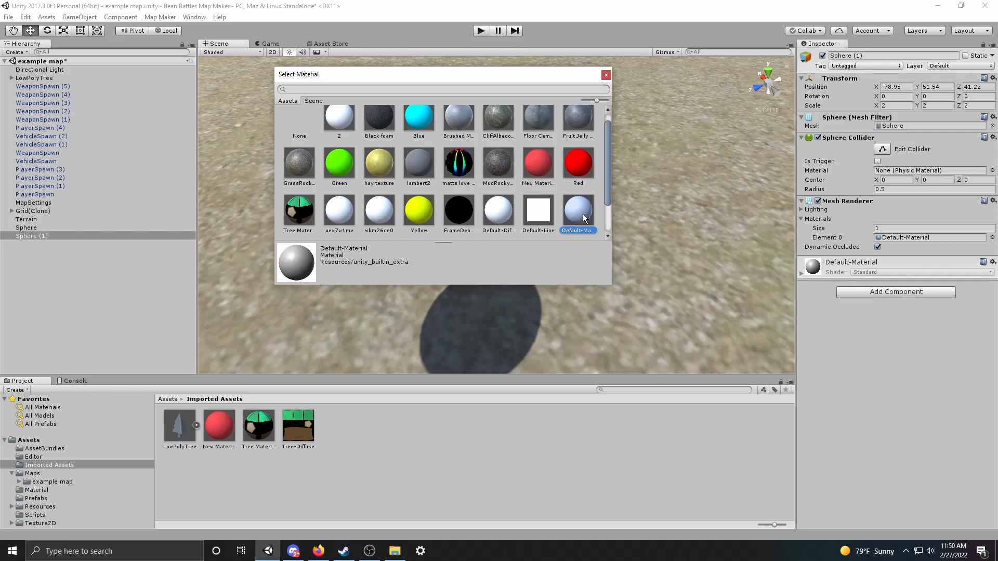
pyautogui.doubleClick(582, 214)
pyautogui.scroll(-10, 606, 230)
pyautogui.scroll(5, 567, 229)
# Look over the map from several angles, comparing the two spheres beside the tree
pyautogui.moveTo(567, 229); pyautogui.dragTo(523, 207, button='right')
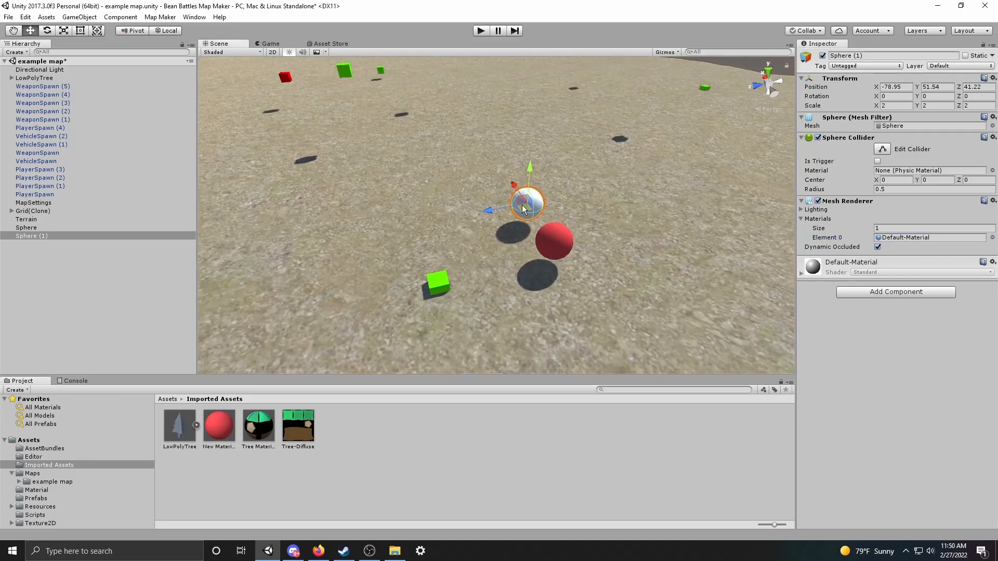
pyautogui.scroll(-8, 557, 248)
pyautogui.click(613, 89)
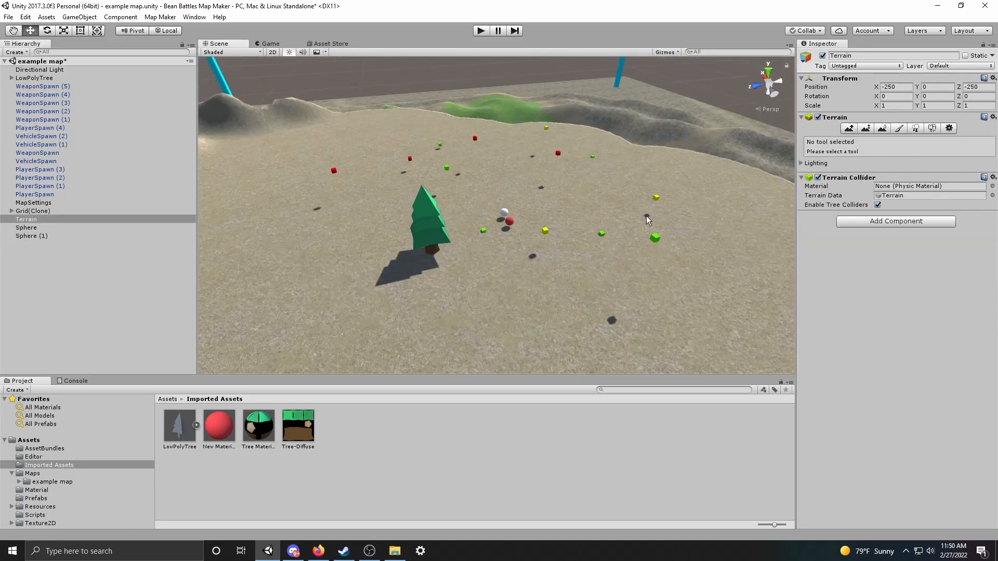
pyautogui.moveTo(647, 216); pyautogui.dragTo(632, 222, button='right')
pyautogui.moveTo(536, 267); pyautogui.dragTo(444, 263, button='right')
pyautogui.press('s')
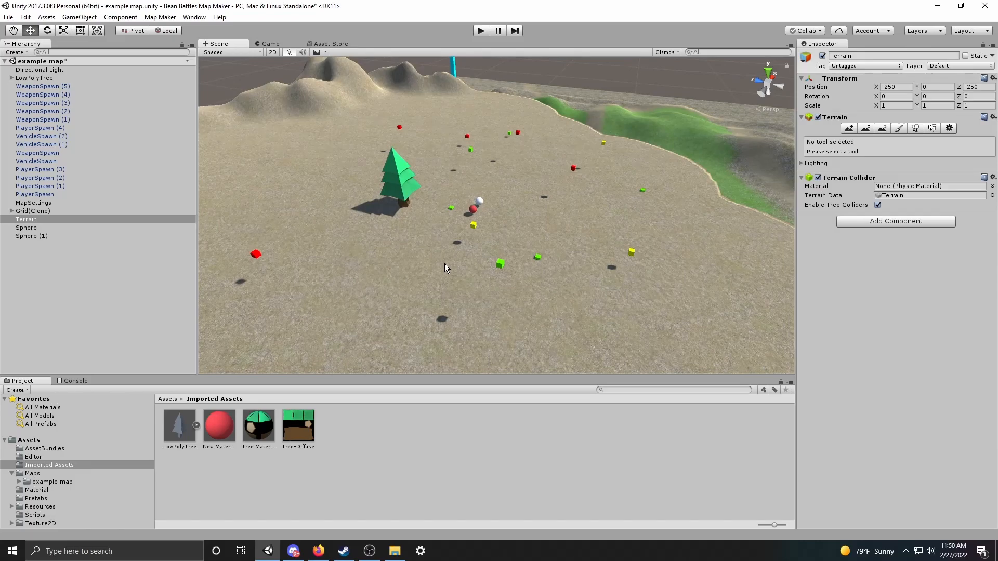
pyautogui.moveTo(445, 264); pyautogui.dragTo(520, 192, button='right')
pyautogui.press('w')
pyautogui.press('s')
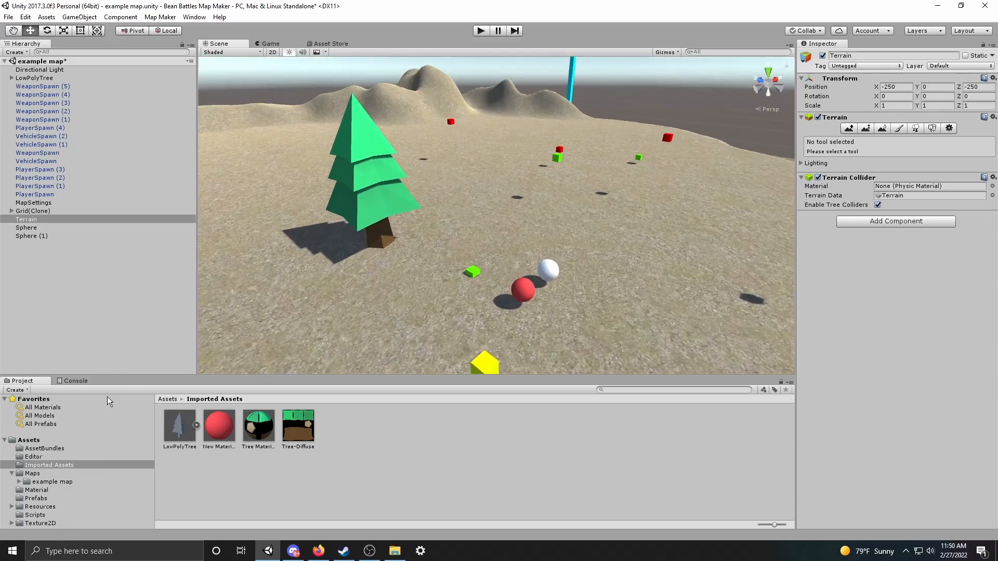
# Save the whole LowPolyTree object, including its Stump and Tree children, as a prefab in the Prefabs folder
pyautogui.click(39, 500)
pyautogui.click(357, 196)
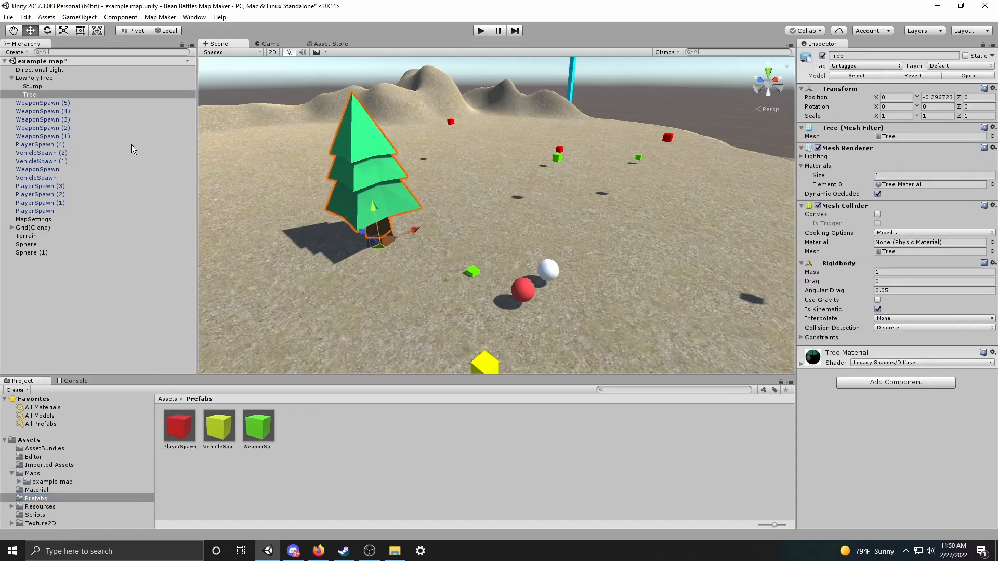
pyautogui.click(11, 79)
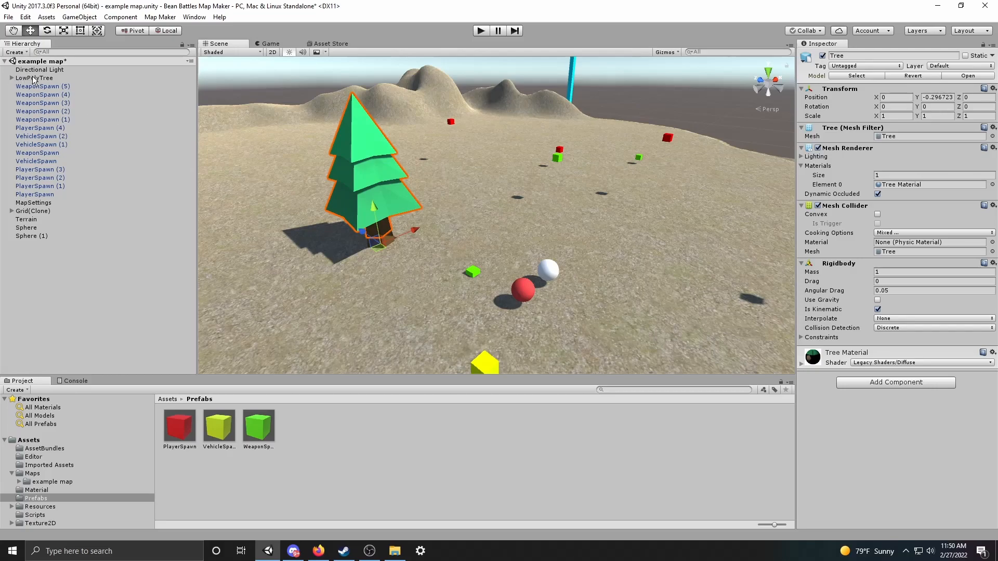
pyautogui.click(11, 79)
pyautogui.click(36, 79)
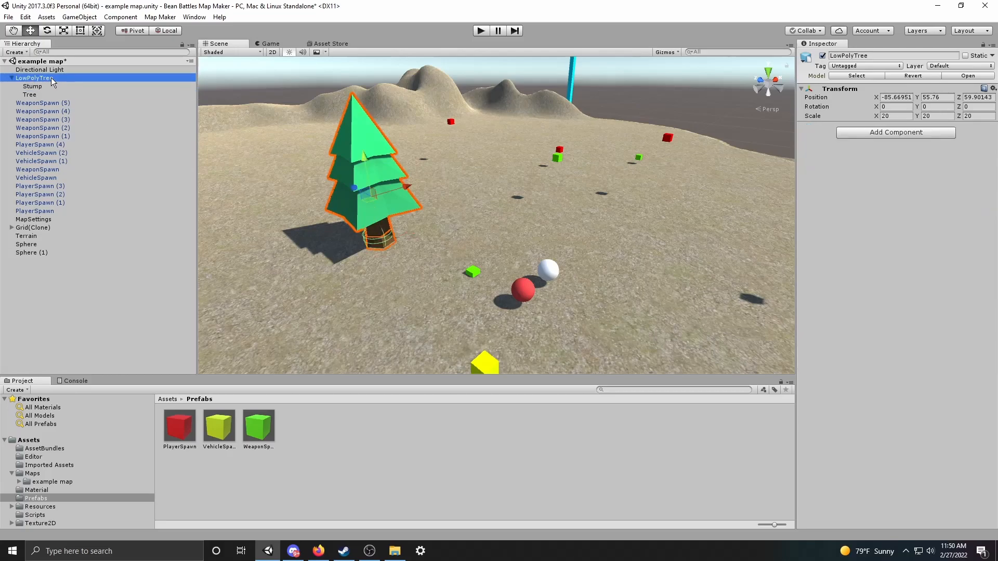
pyautogui.moveTo(46, 81); pyautogui.dragTo(312, 439)
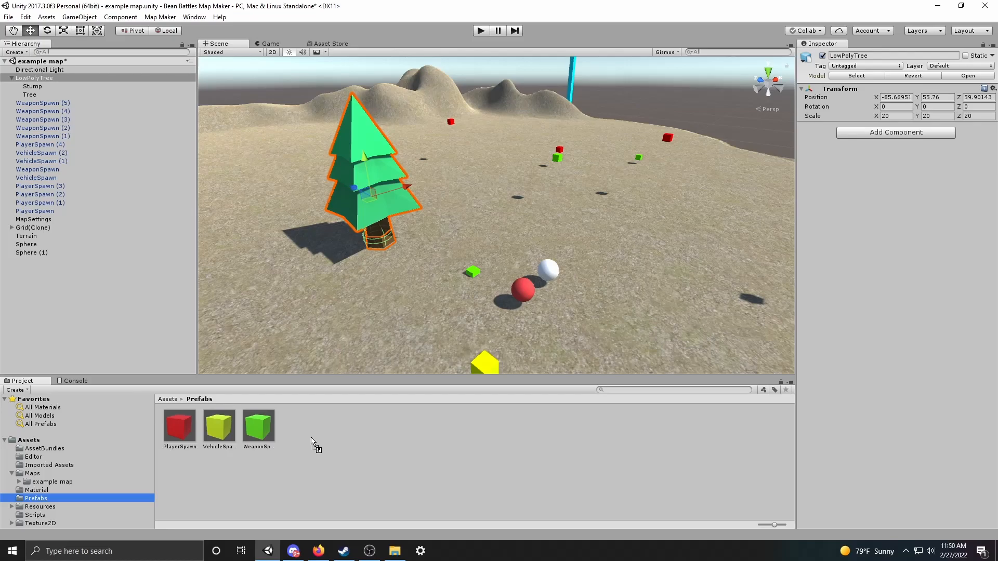
pyautogui.moveTo(312, 439); pyautogui.dragTo(312, 437)
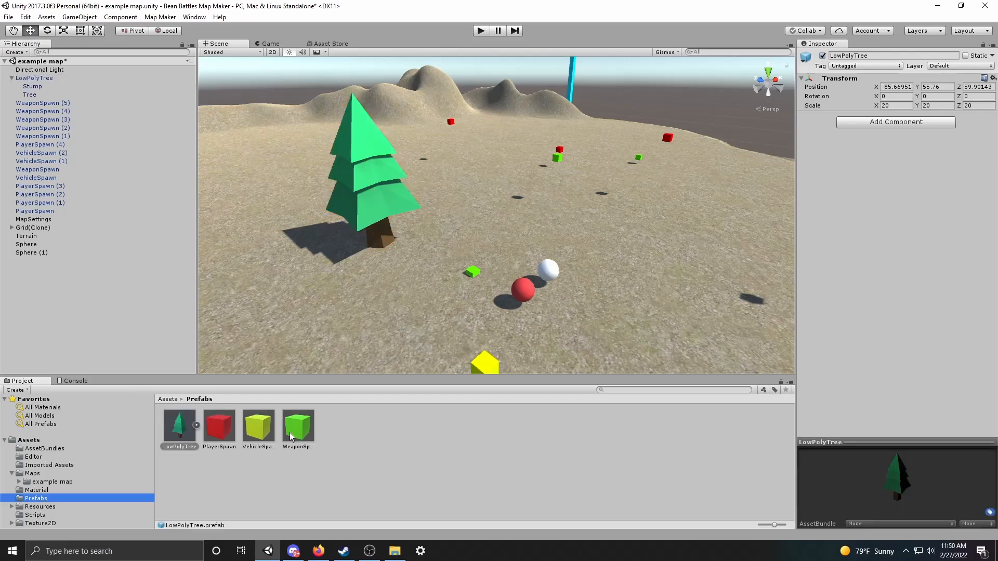
# Examine the Stump and Tree parts inside the LowPolyTree prefab and collapse it again
pyautogui.click(196, 425)
pyautogui.click(219, 427)
pyautogui.click(258, 426)
pyautogui.click(225, 428)
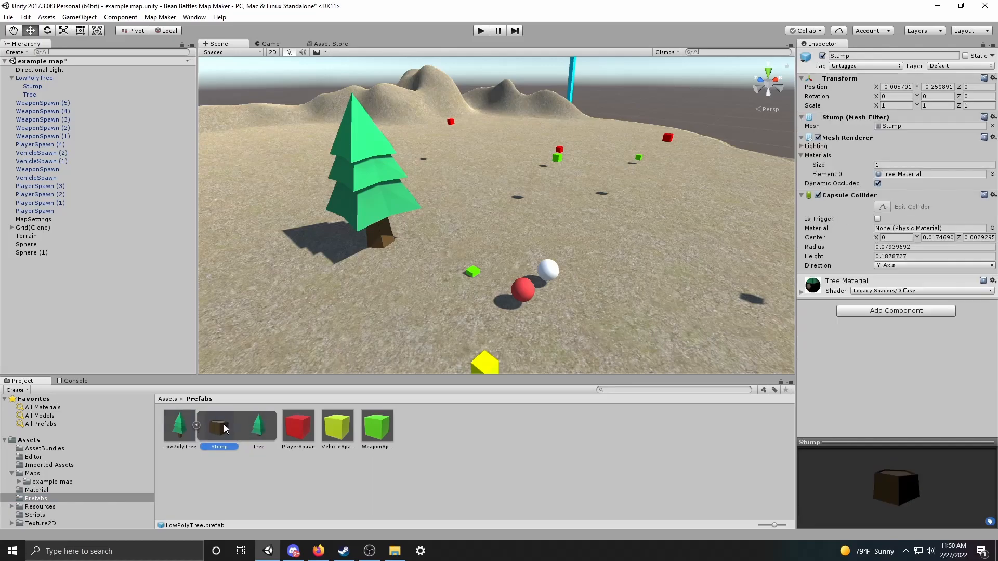
pyautogui.click(196, 425)
# Place a second LowPolyTree from the prefab beside the first tree, at about X -102.63, Y 55.59, Z 53.95
pyautogui.click(177, 429)
pyautogui.moveTo(179, 427); pyautogui.dragTo(322, 306)
pyautogui.press('f')
pyautogui.moveTo(472, 193); pyautogui.dragTo(411, 235)
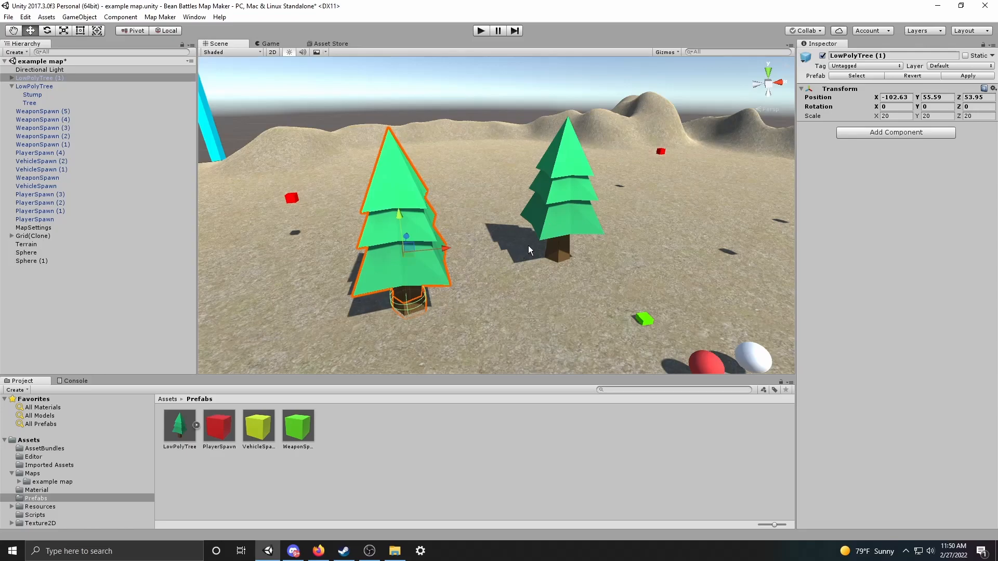
# Move the second tree, LowPolyTree (1), along the Z axis to about 34.2
pyautogui.scroll(-10, 463, 319)
pyautogui.moveTo(475, 213); pyautogui.dragTo(476, 240)
pyautogui.scroll(10, 471, 289)
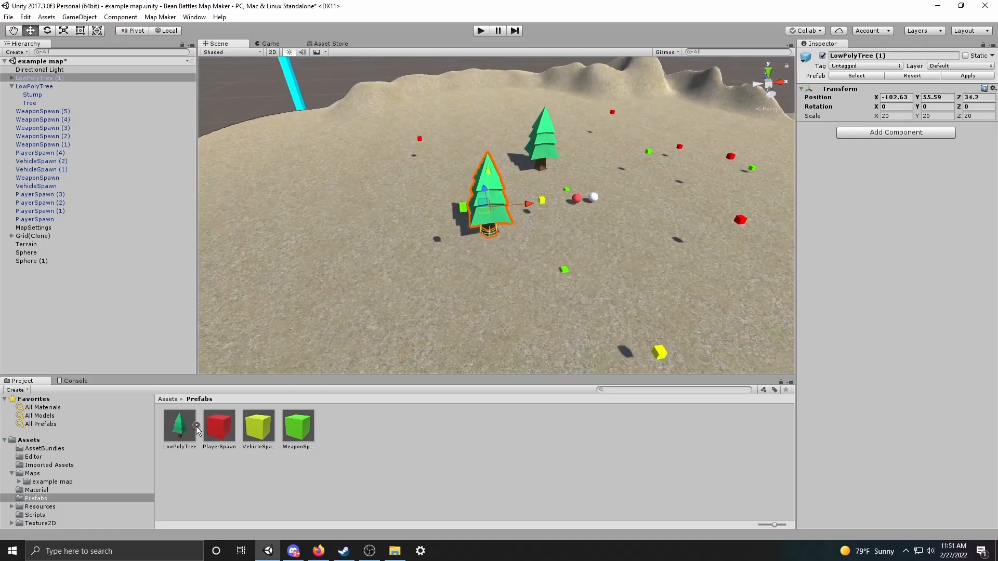
# Place a third LowPolyTree from the prefab on the plateau, a short distance from the two existing trees
pyautogui.click(197, 426)
pyautogui.click(196, 426)
pyautogui.moveTo(179, 426); pyautogui.dragTo(357, 183)
# Duplicate LowPolyTree (1) twice and spread the copies across the plateau, the last at about X -74.8, Y 55.59, Z -10.5
pyautogui.click(496, 212)
pyautogui.scroll(-8, 509, 242)
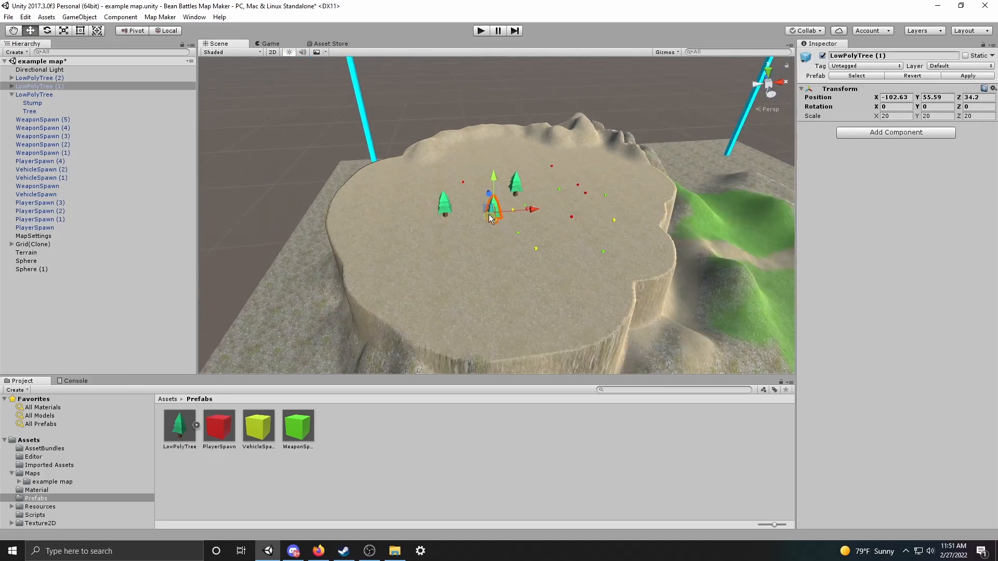
pyautogui.scroll(4, 489, 215)
pyautogui.hotkey('ctrl', 'd')
pyautogui.moveTo(492, 196); pyautogui.dragTo(669, 283)
pyautogui.hotkey('ctrl', 'd')
pyautogui.moveTo(595, 252); pyautogui.dragTo(601, 261)
pyautogui.scroll(-4, 601, 261)
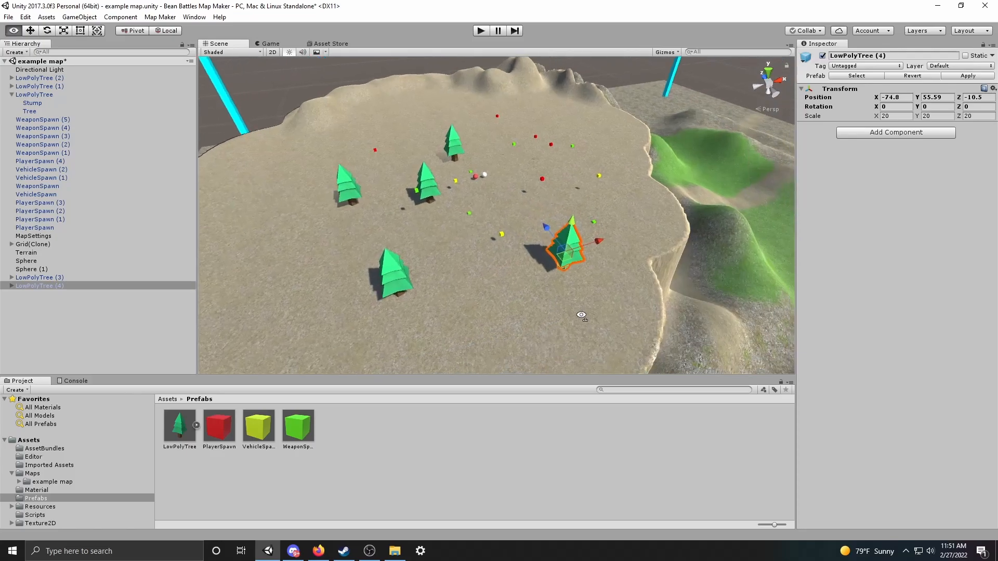
# Duplicate two more trees and spread them over the plateau, the last at about X -85.67, Y 55.76, Z 97.1
pyautogui.hotkey('ctrl', 'd')
pyautogui.moveTo(538, 229); pyautogui.dragTo(475, 252)
pyautogui.moveTo(468, 266)
pyautogui.mouseDown(button='right')
pyautogui.moveTo(551, 297)
pyautogui.moveTo(475, 280)
pyautogui.moveTo(459, 267)
pyautogui.mouseUp(button='right')
pyautogui.press('s')
pyautogui.press('w')
pyautogui.click(504, 225)
pyautogui.hotkey('ctrl', 'd')
pyautogui.moveTo(497, 220); pyautogui.dragTo(469, 164)
pyautogui.moveTo(469, 163); pyautogui.dragTo(202, 332, button='right')
# Create an empty GameObject and move it out to the root level of the scene, below the trees
pyautogui.click(196, 427)
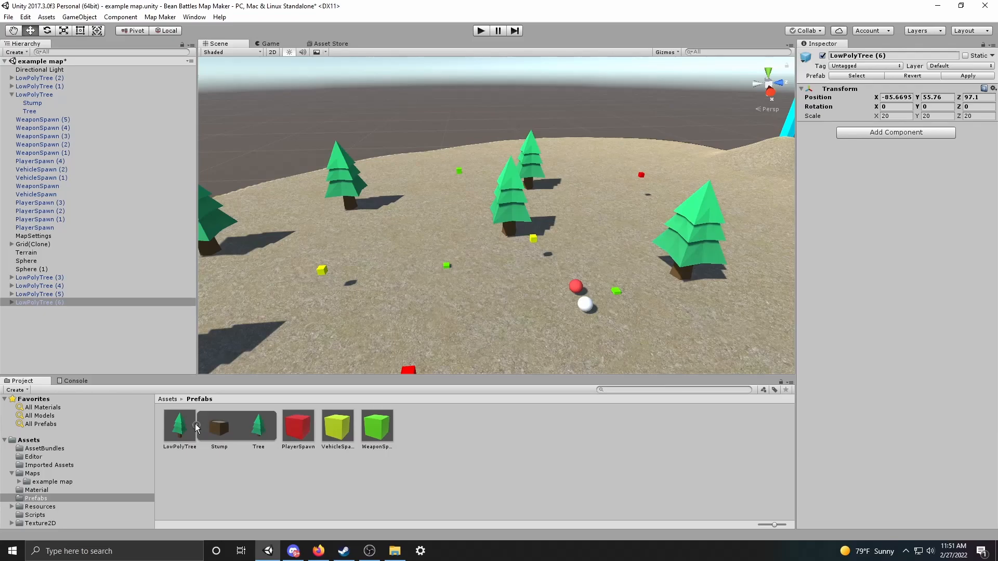
pyautogui.keyDown('shift'); pyautogui.click(43, 279); pyautogui.keyUp('shift')
pyautogui.moveTo(42, 278); pyautogui.dragTo(51, 304)
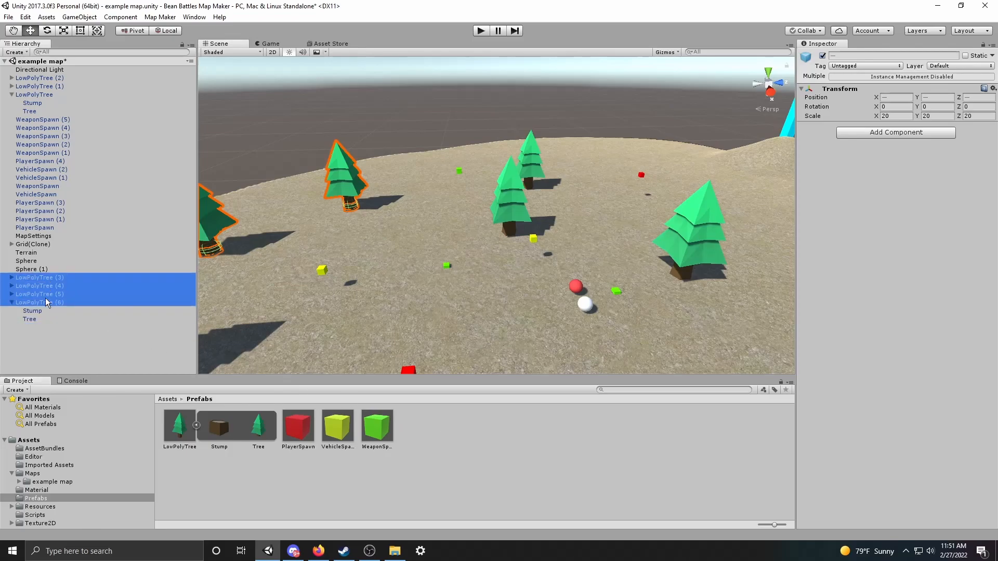
pyautogui.click(11, 303)
pyautogui.rightClick(23, 336)
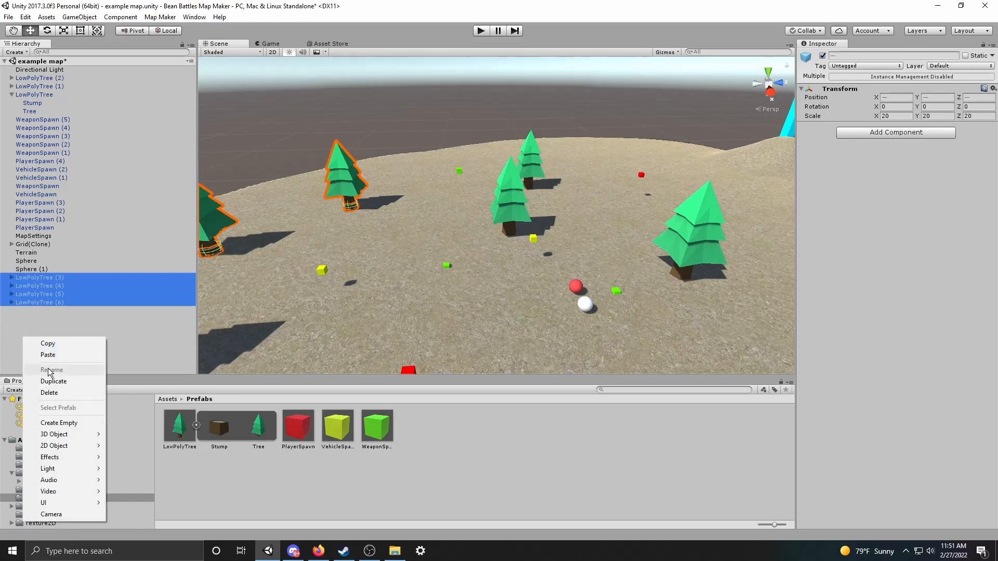
pyautogui.click(62, 423)
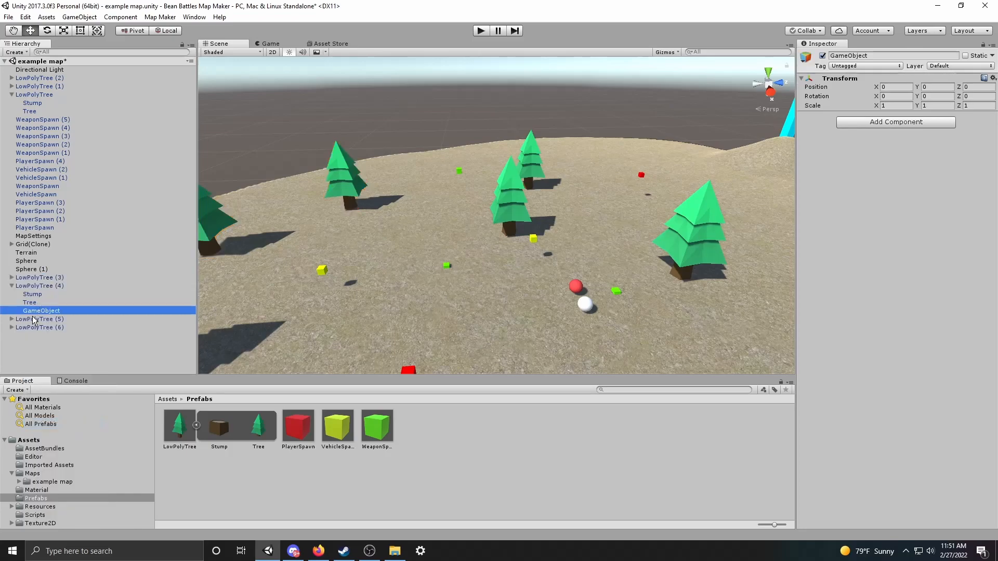
pyautogui.moveTo(33, 312); pyautogui.dragTo(24, 355)
# Group LowPolyTree (3) through LowPolyTree (6) as children of the empty GameObject
pyautogui.click(35, 319)
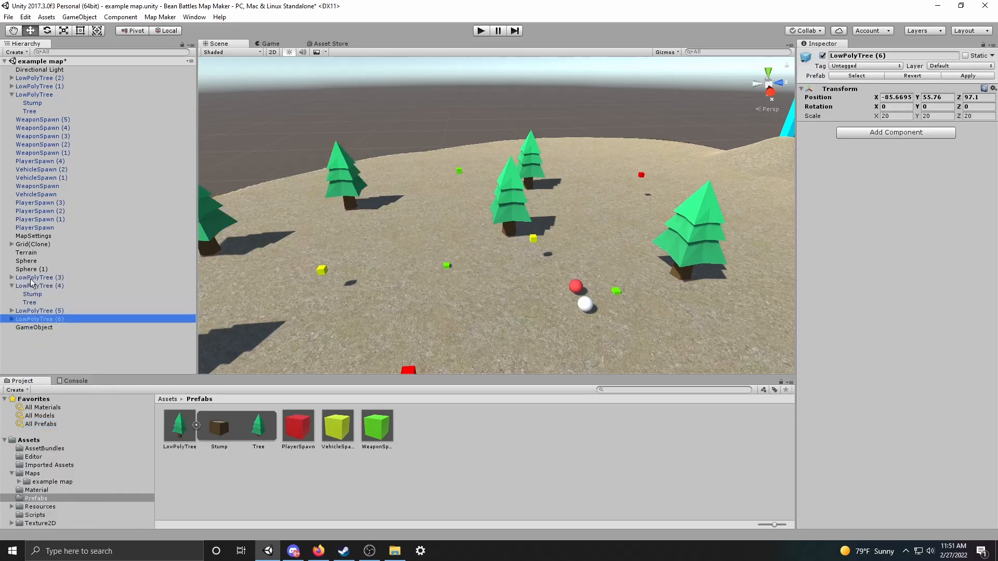
pyautogui.keyDown('shift'); pyautogui.click(32, 278); pyautogui.keyUp('shift')
pyautogui.moveTo(31, 280); pyautogui.dragTo(47, 328)
pyautogui.click(528, 296)
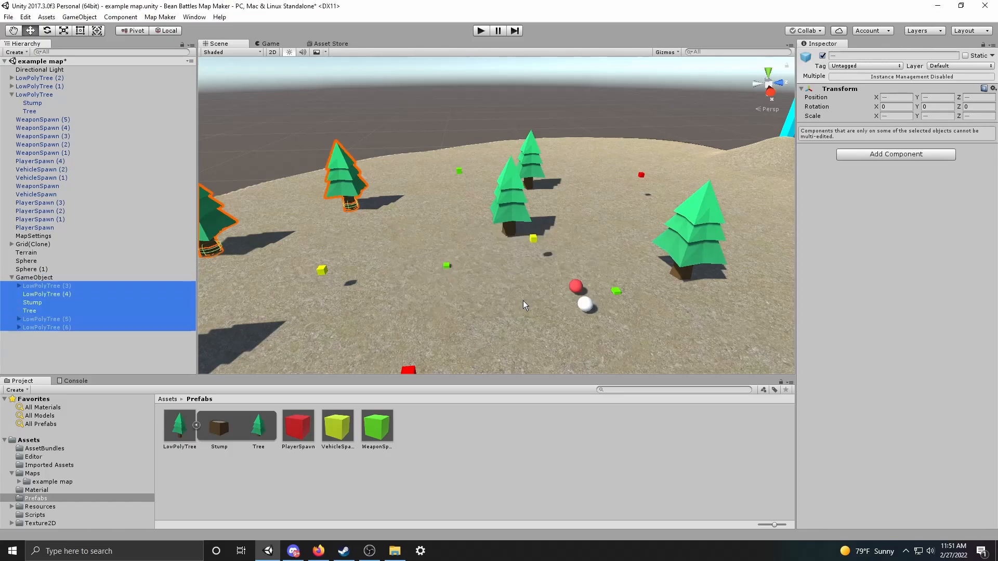
# Save the GameObject tree group as a prefab in the Prefabs folder and place a second copy on the plateau
pyautogui.click(32, 277)
pyautogui.click(12, 277)
pyautogui.moveTo(32, 278); pyautogui.dragTo(457, 430)
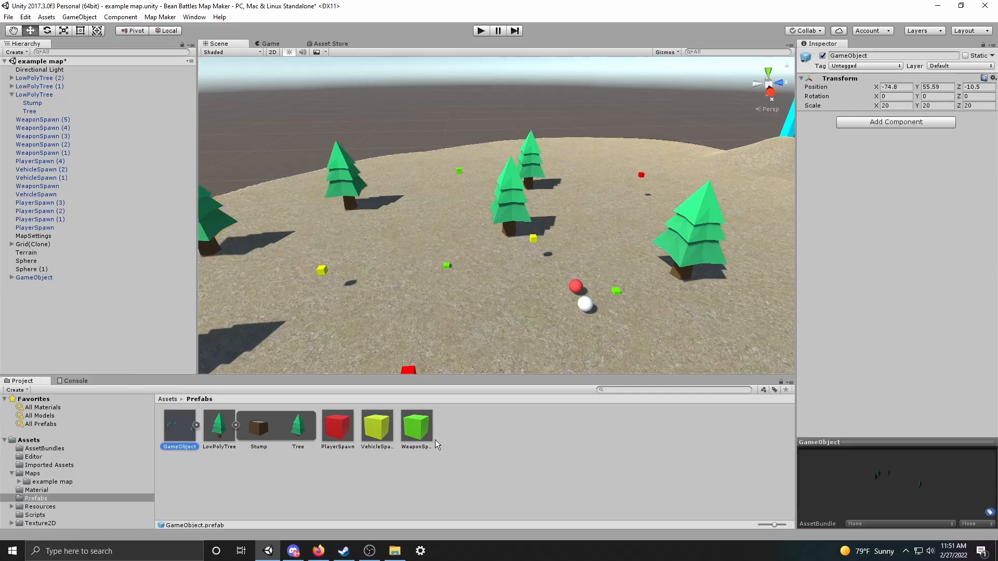
pyautogui.moveTo(180, 437); pyautogui.dragTo(484, 216)
pyautogui.scroll(-3, 467, 291)
pyautogui.moveTo(596, 282); pyautogui.dragTo(512, 292, button='right')
pyautogui.click(566, 208)
# Look over the whole map and the tree groups from several angles, and collapse the original LowPolyTree's children
pyautogui.press('w')
pyautogui.press('s')
pyautogui.press('d')
pyautogui.press('w')
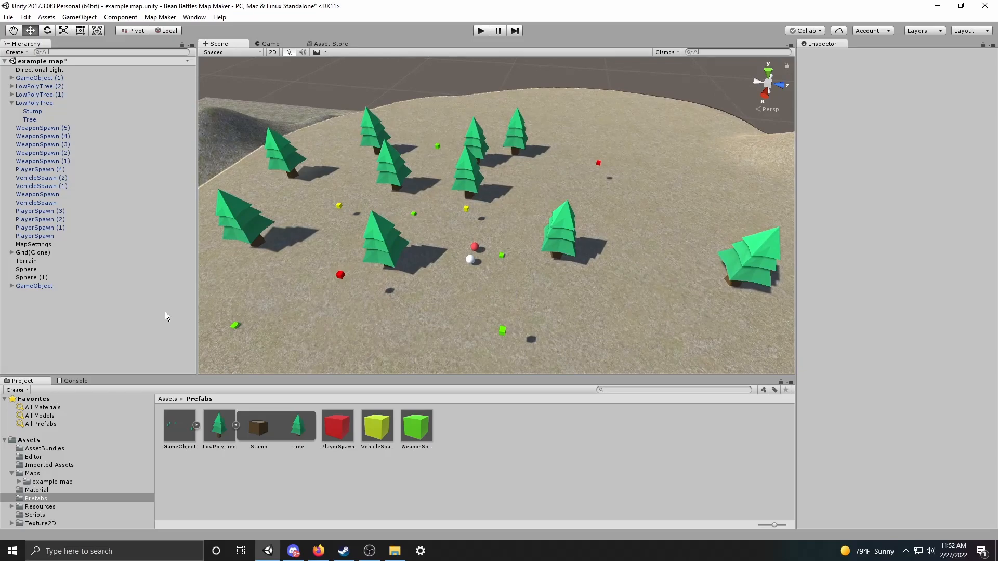
pyautogui.scroll(-5, 312, 272)
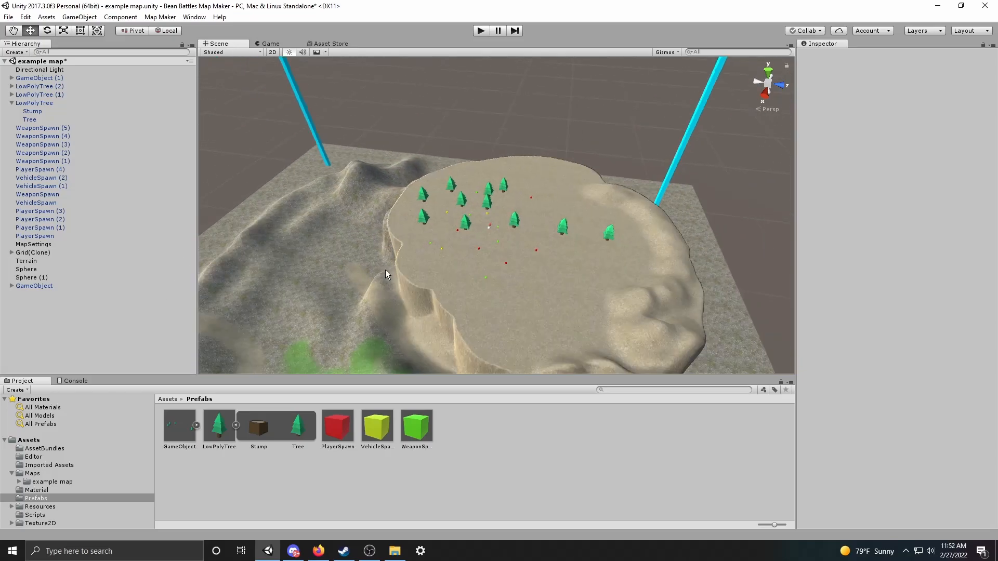
pyautogui.moveTo(455, 251); pyautogui.dragTo(741, 293, button='right')
pyautogui.press('w')
pyautogui.press('s')
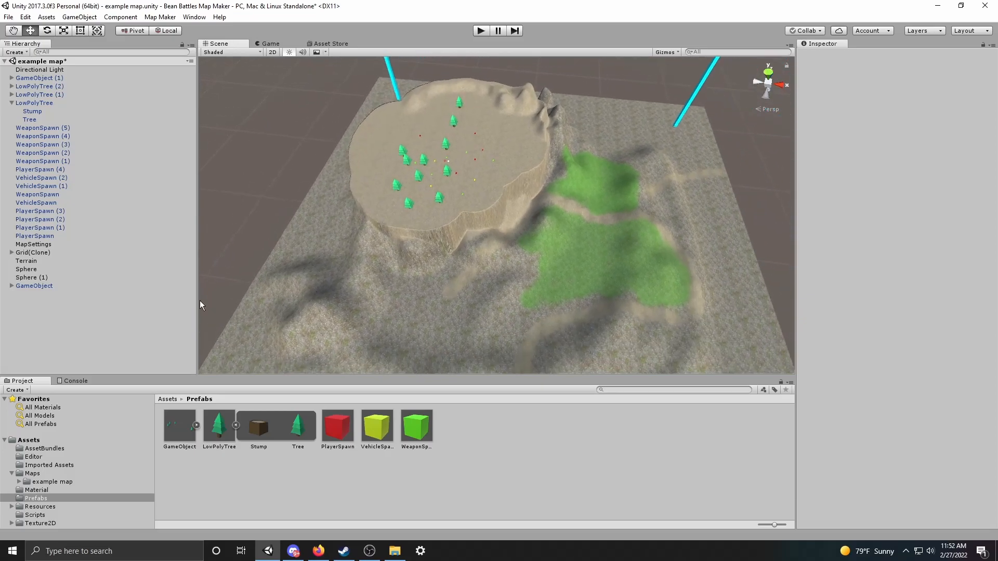
pyautogui.click(11, 103)
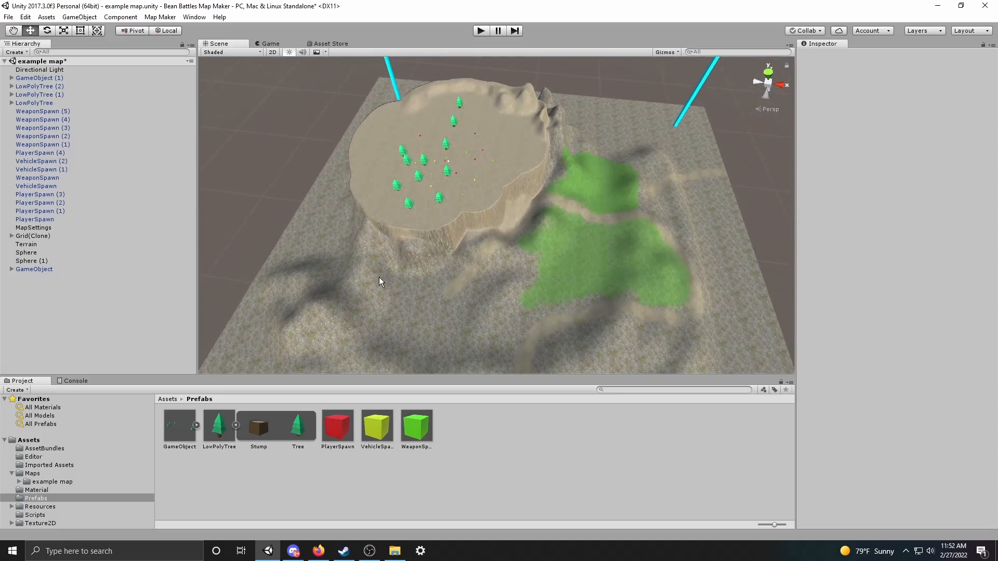
# Try raising the ground below the plateau with the Raise/Lower Terrain brush, and undo the strokes
pyautogui.click(379, 276)
pyautogui.click(849, 128)
pyautogui.moveTo(598, 291)
pyautogui.mouseDown()
pyautogui.moveTo(549, 305)
pyautogui.moveTo(534, 326)
pyautogui.moveTo(468, 364)
pyautogui.mouseUp()
pyautogui.hotkey('ctrl', 'z')
pyautogui.moveTo(491, 322)
pyautogui.mouseDown(button='right')
pyautogui.moveTo(519, 315)
pyautogui.moveTo(522, 323)
pyautogui.mouseUp(button='right')
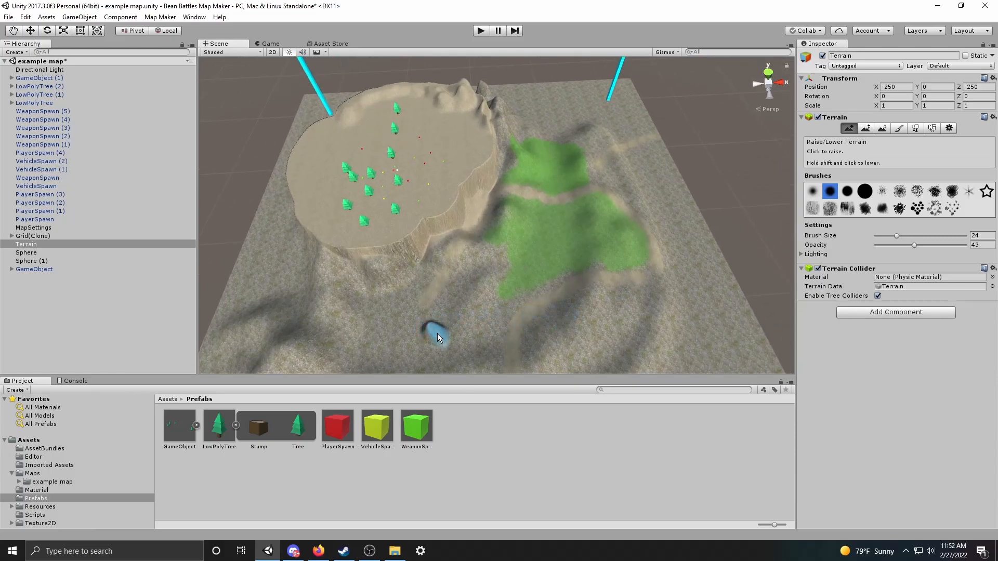
pyautogui.hotkey('ctrl', 'z')
pyautogui.scroll(5, 475, 253)
pyautogui.moveTo(475, 252); pyautogui.dragTo(376, 200, button='right')
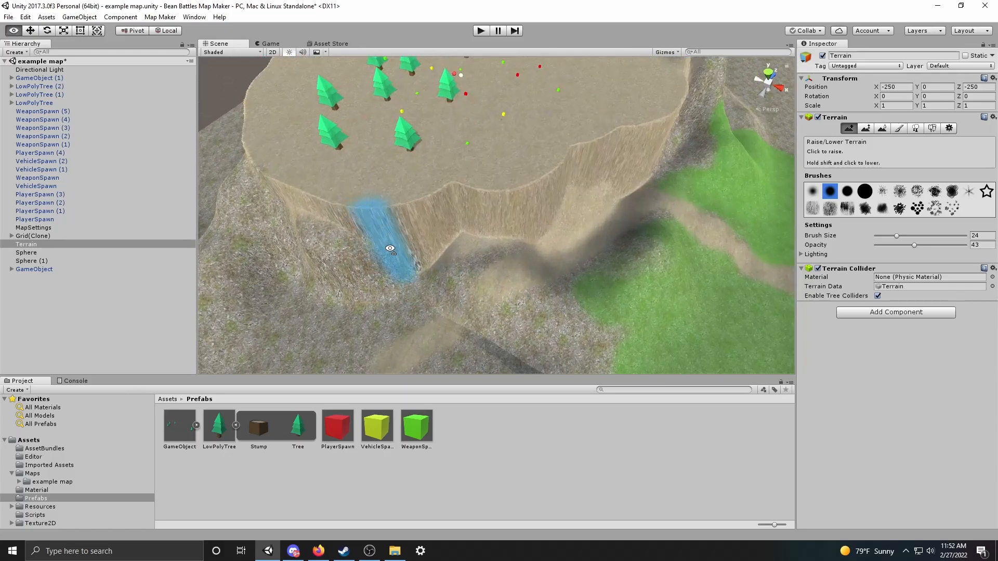
pyautogui.press('w')
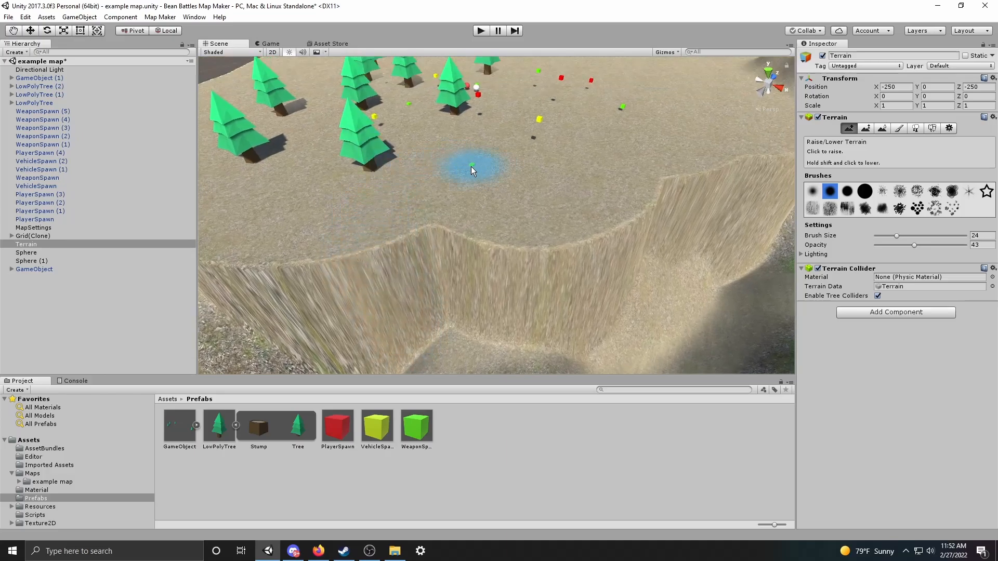